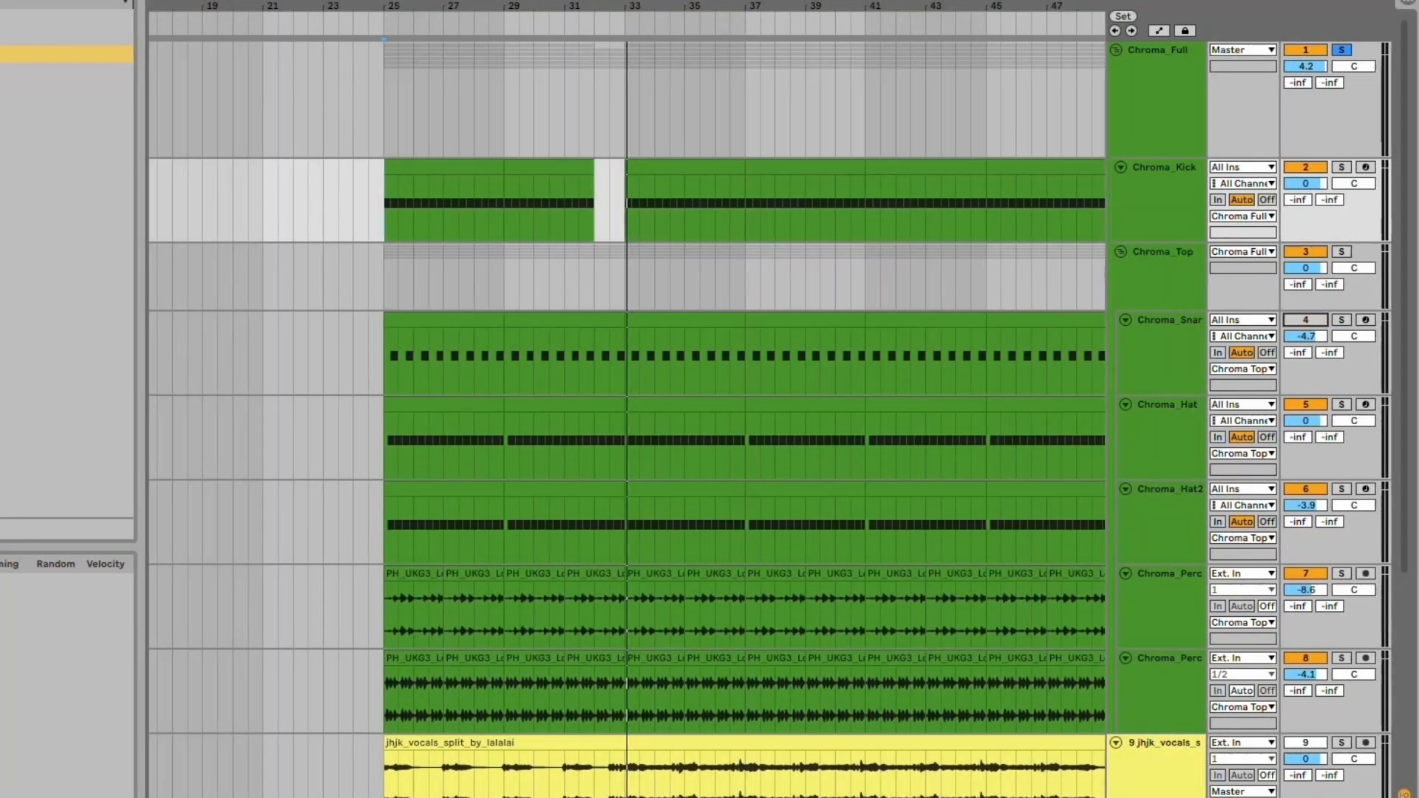
Step: Deactivate the Chroma_Snare, Chroma_Hat and Chroma_Hat2 tracks and play the loop to hear the kick without them
left_click(1307, 320)
left_click(1307, 405)
left_click(1307, 489)
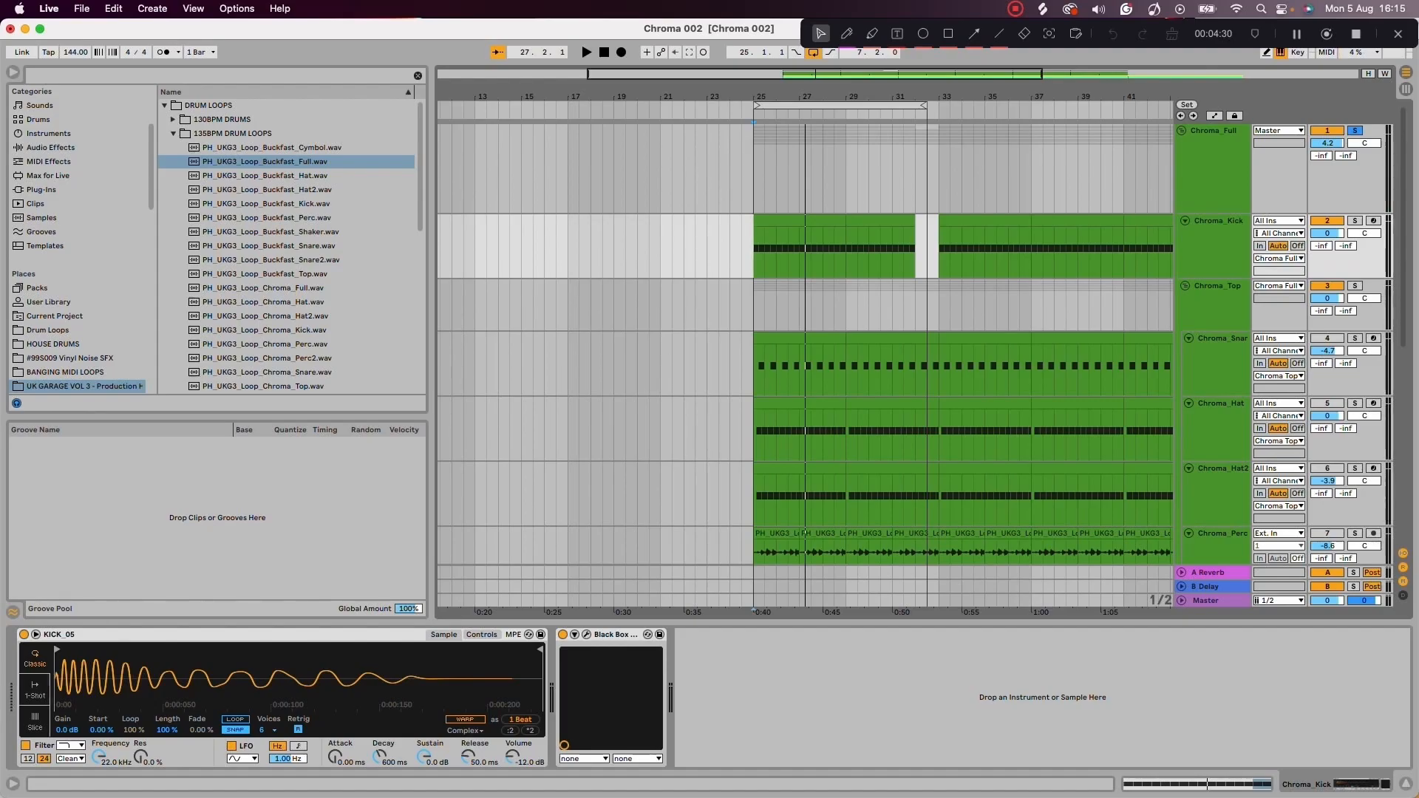
key("space")
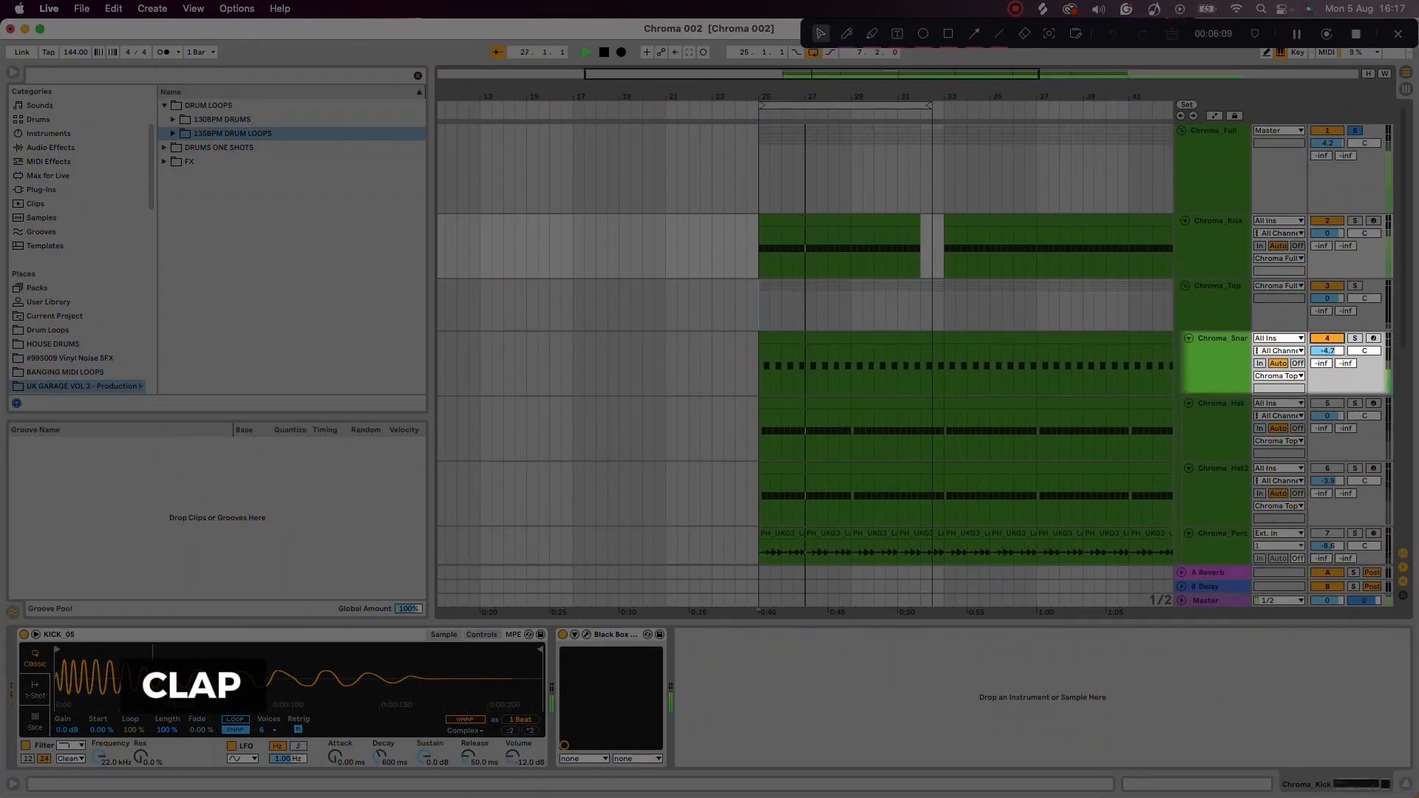
Step: Show the Chroma_Snare and Chroma_Hat device chains, and compare the soloed Chroma_Hat with its Phaser-Flanger off and on
left_click(1221, 339)
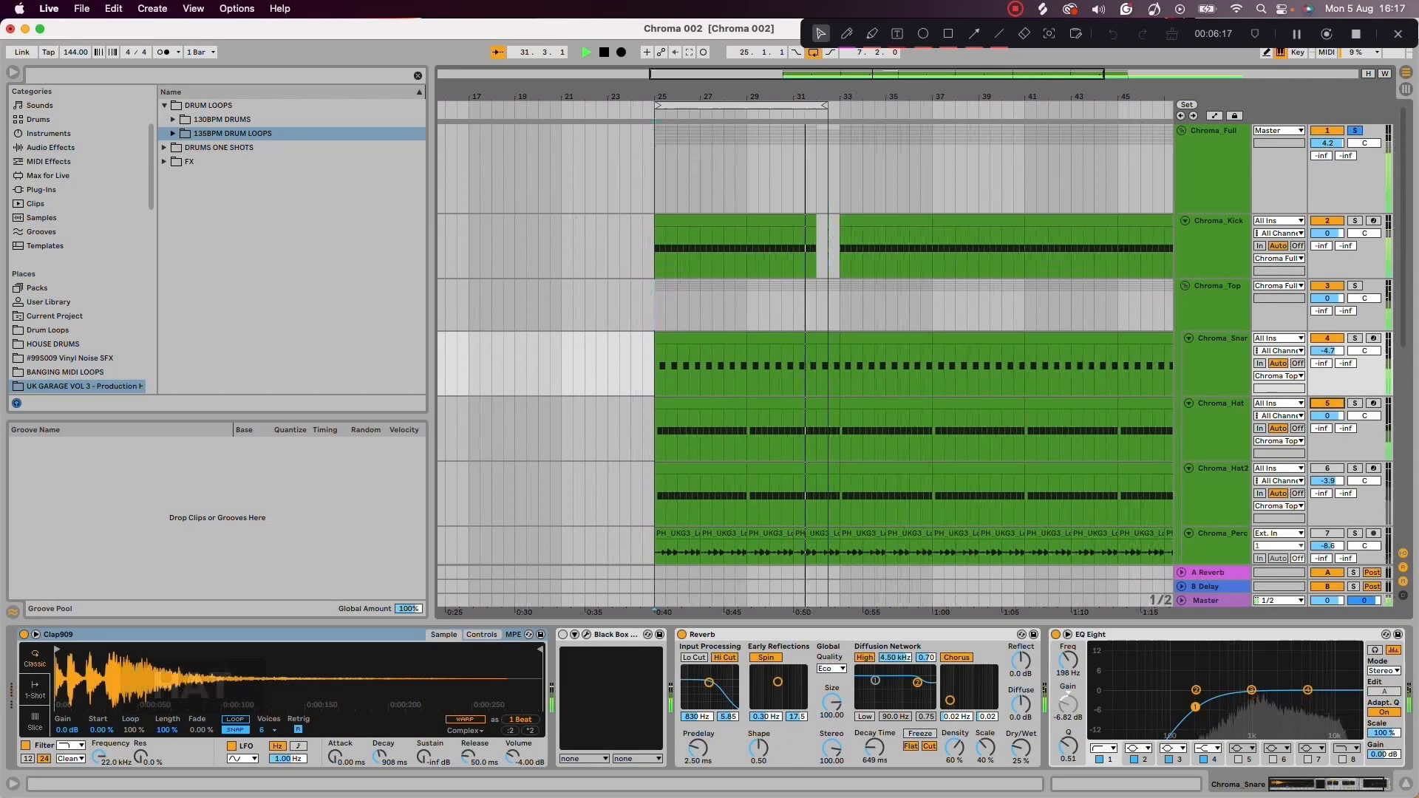
left_click(1223, 429)
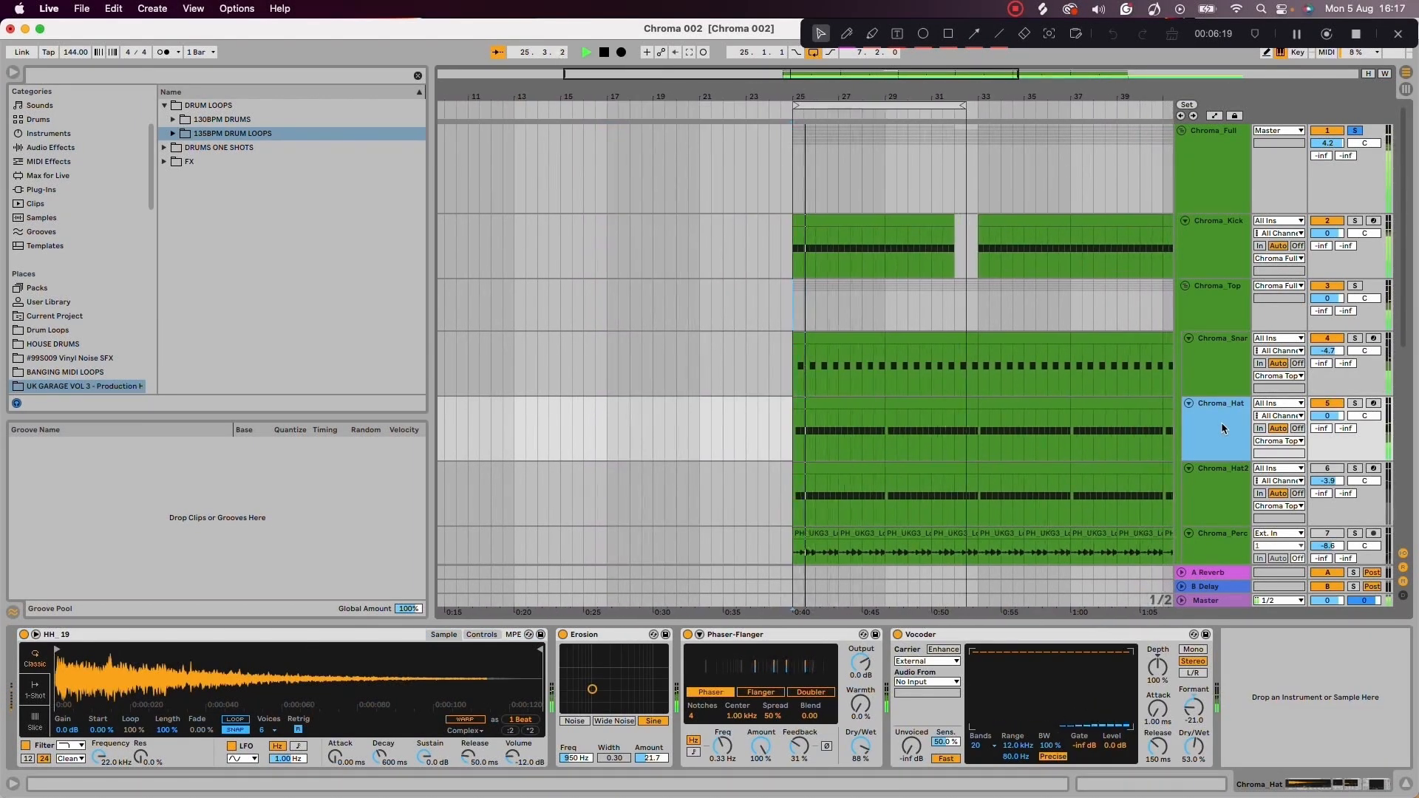
left_click(1354, 404)
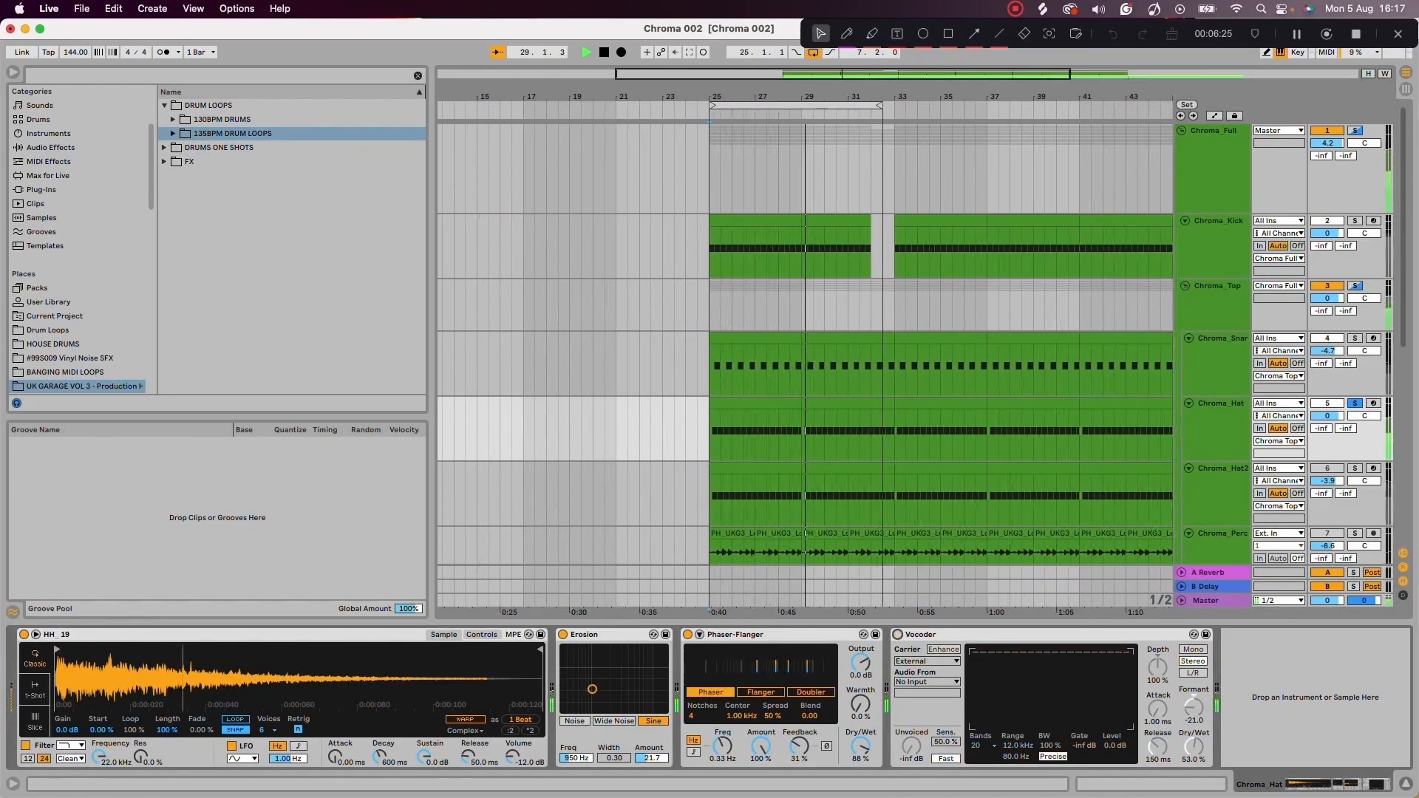
left_click(688, 635)
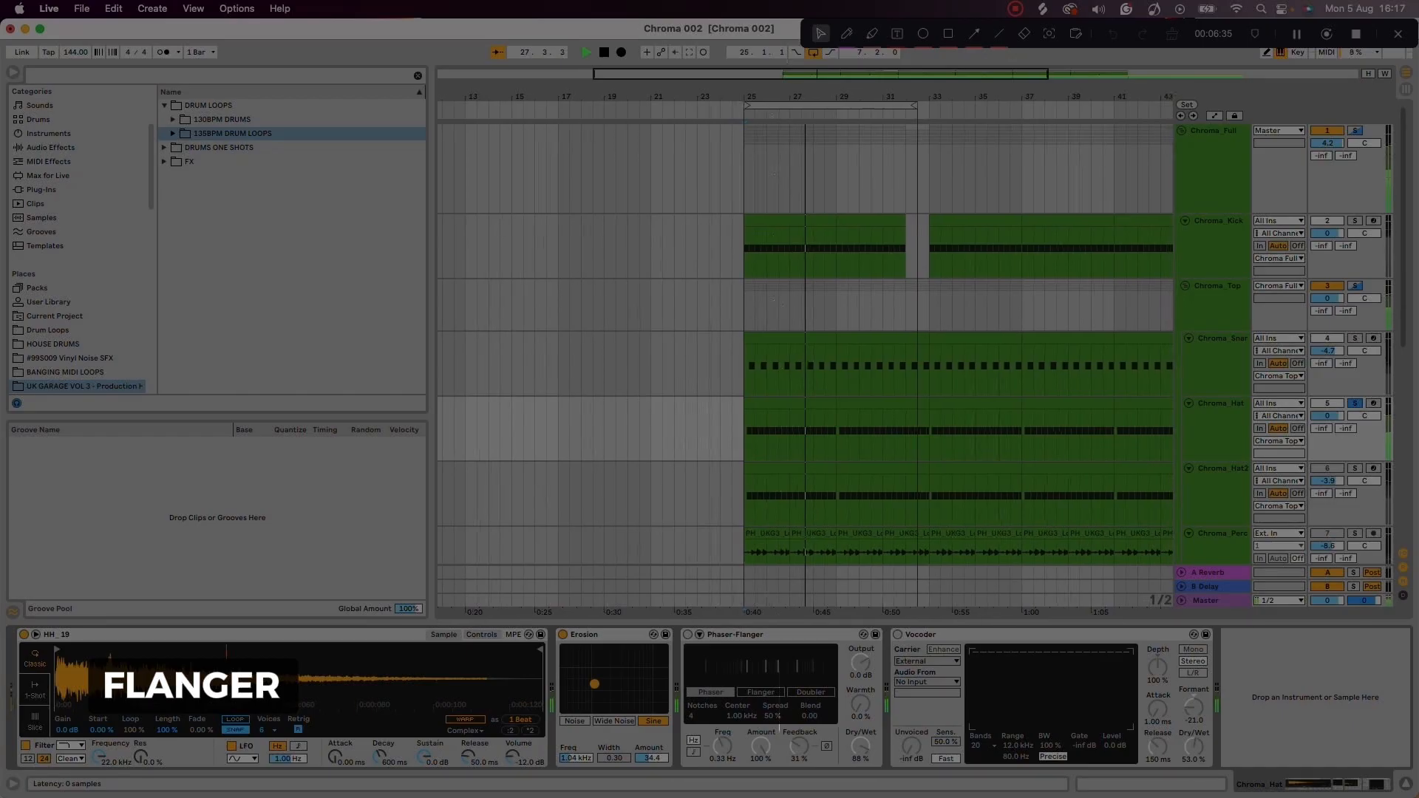
left_click(688, 635)
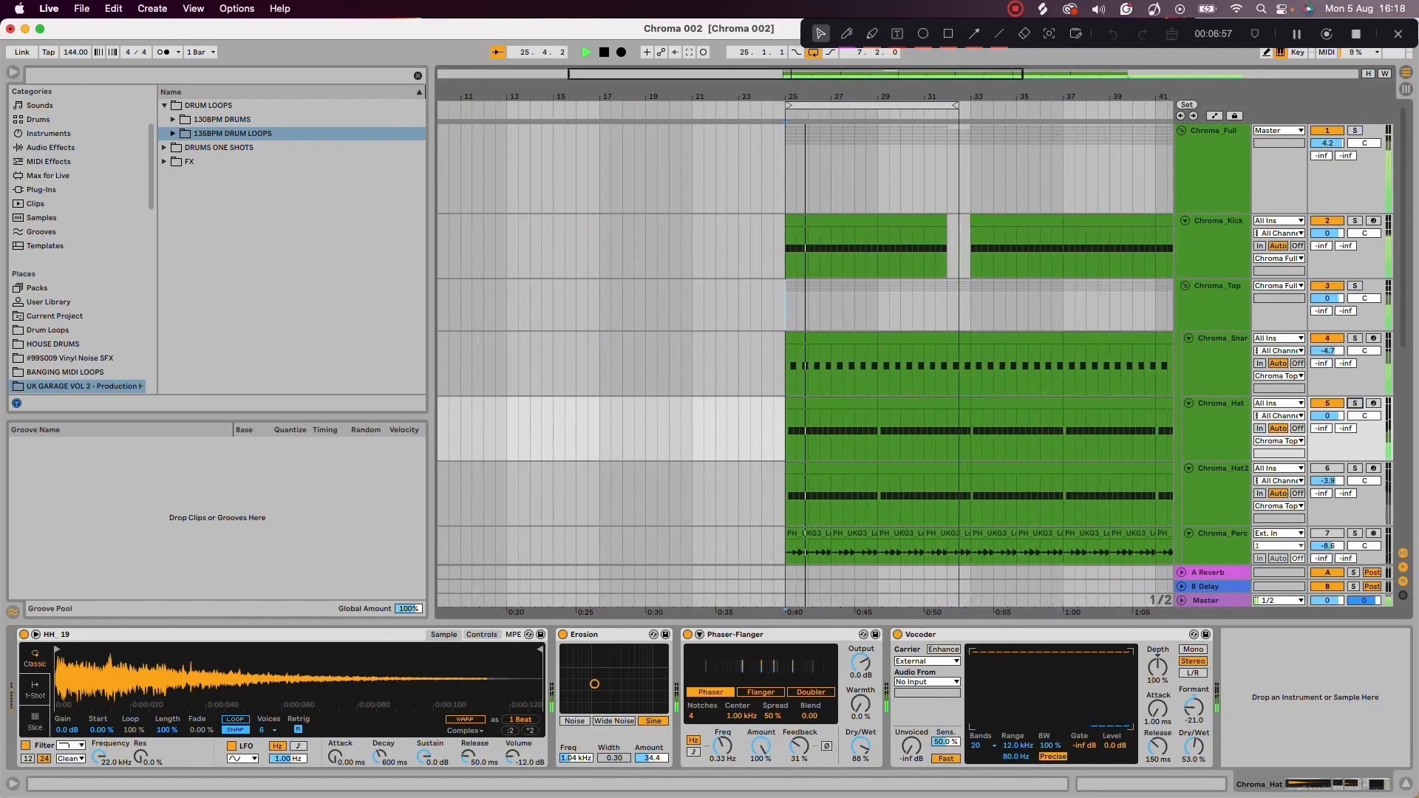
Step: Listen to the Chroma_Hat2 track in solo while showing its device chain, and unsolo it
left_click(1335, 471)
left_click(1354, 468)
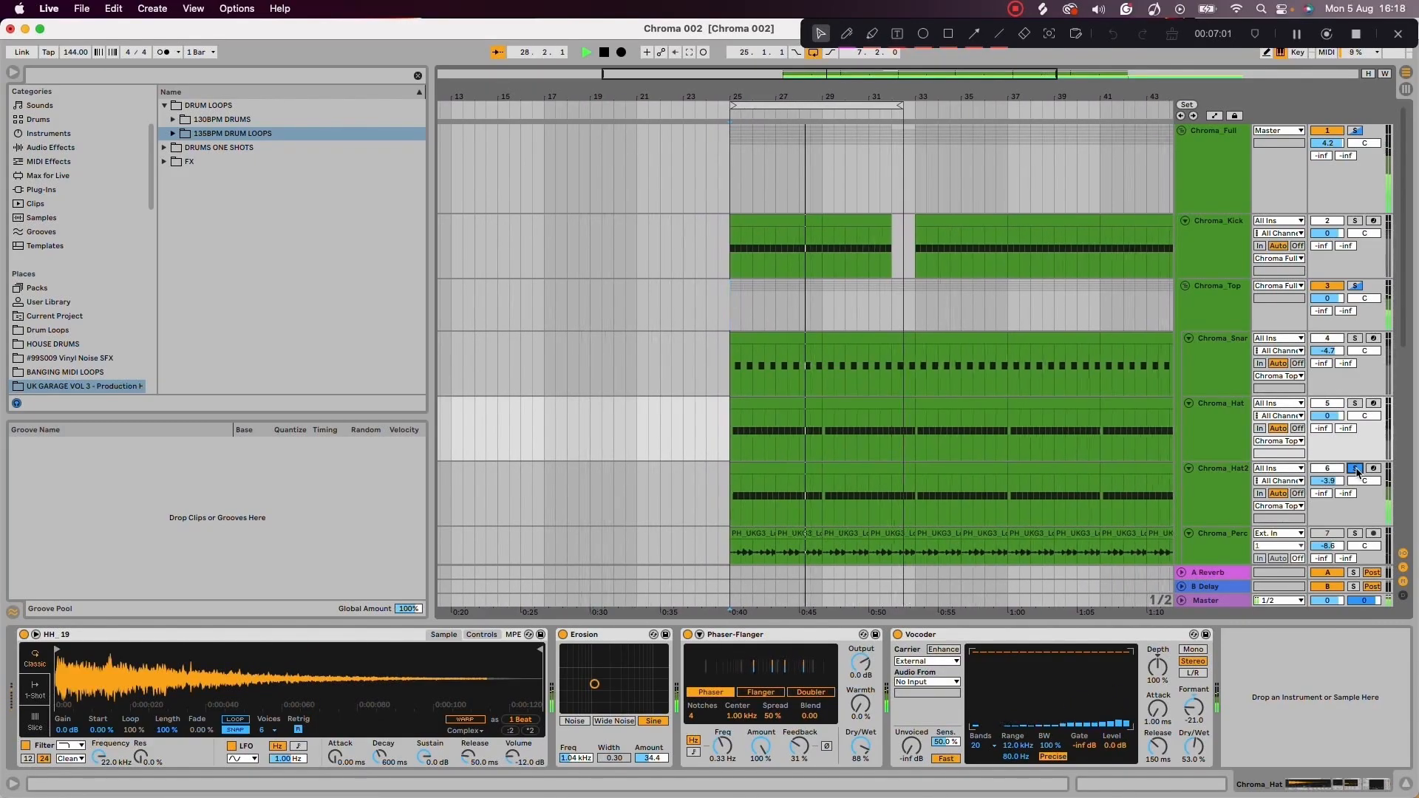
left_click(1221, 473)
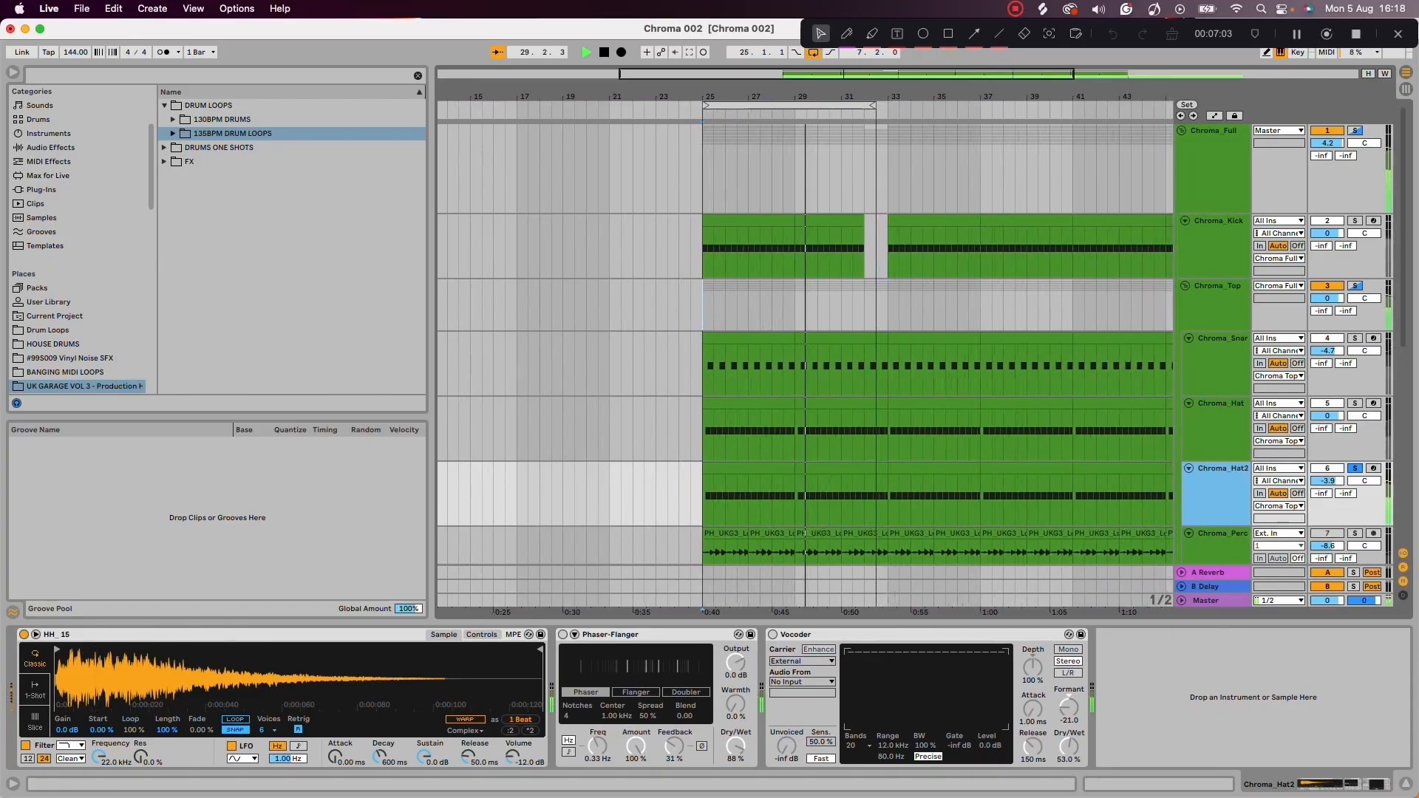
left_click(1355, 469)
Step: Solo Chroma_Perc, audition its Phaser-Flanger in Flanger mode at 42% feedback and 59% dry/wet, and bypass the effect before unsoloing
scroll(1357, 472, "down", 4)
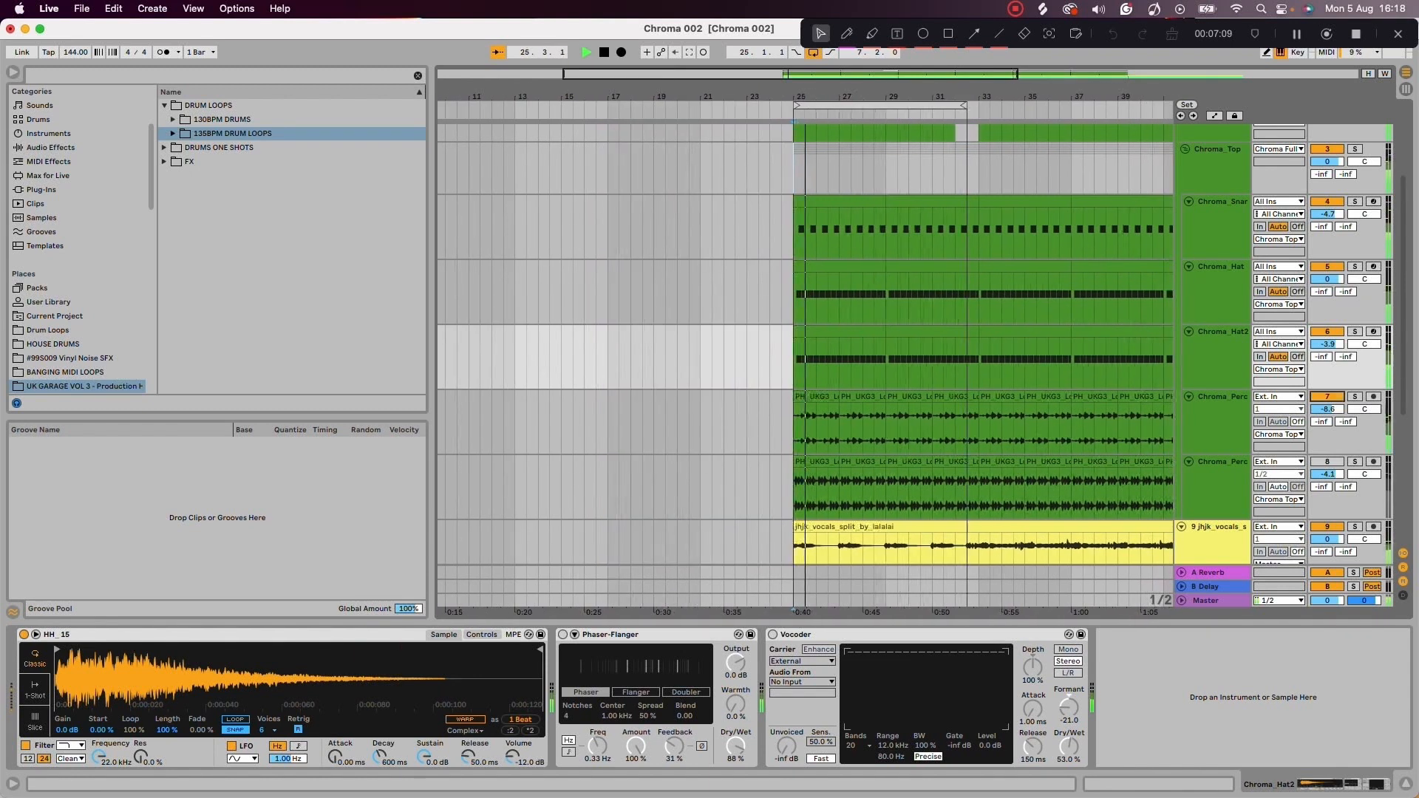
left_click(1354, 397)
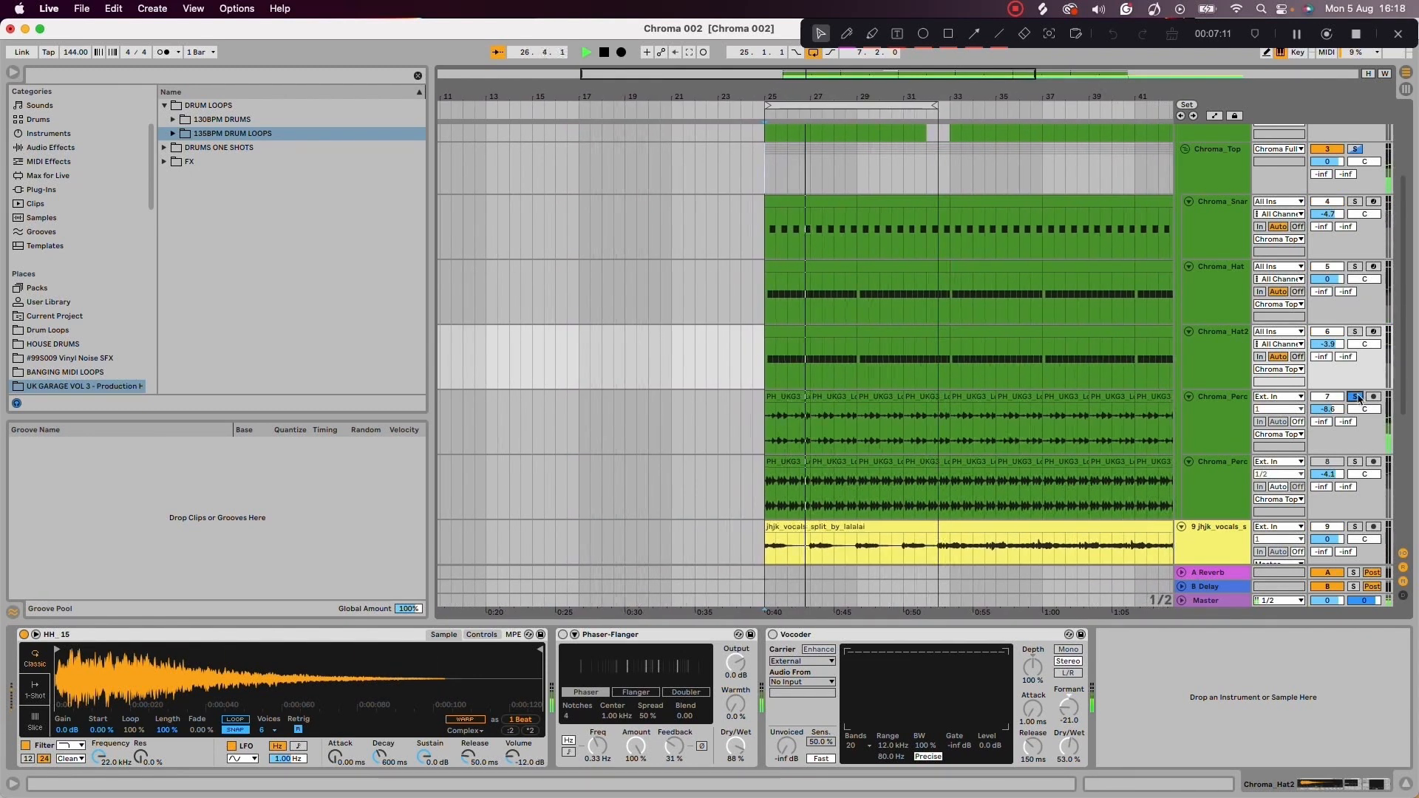
left_click(1218, 416)
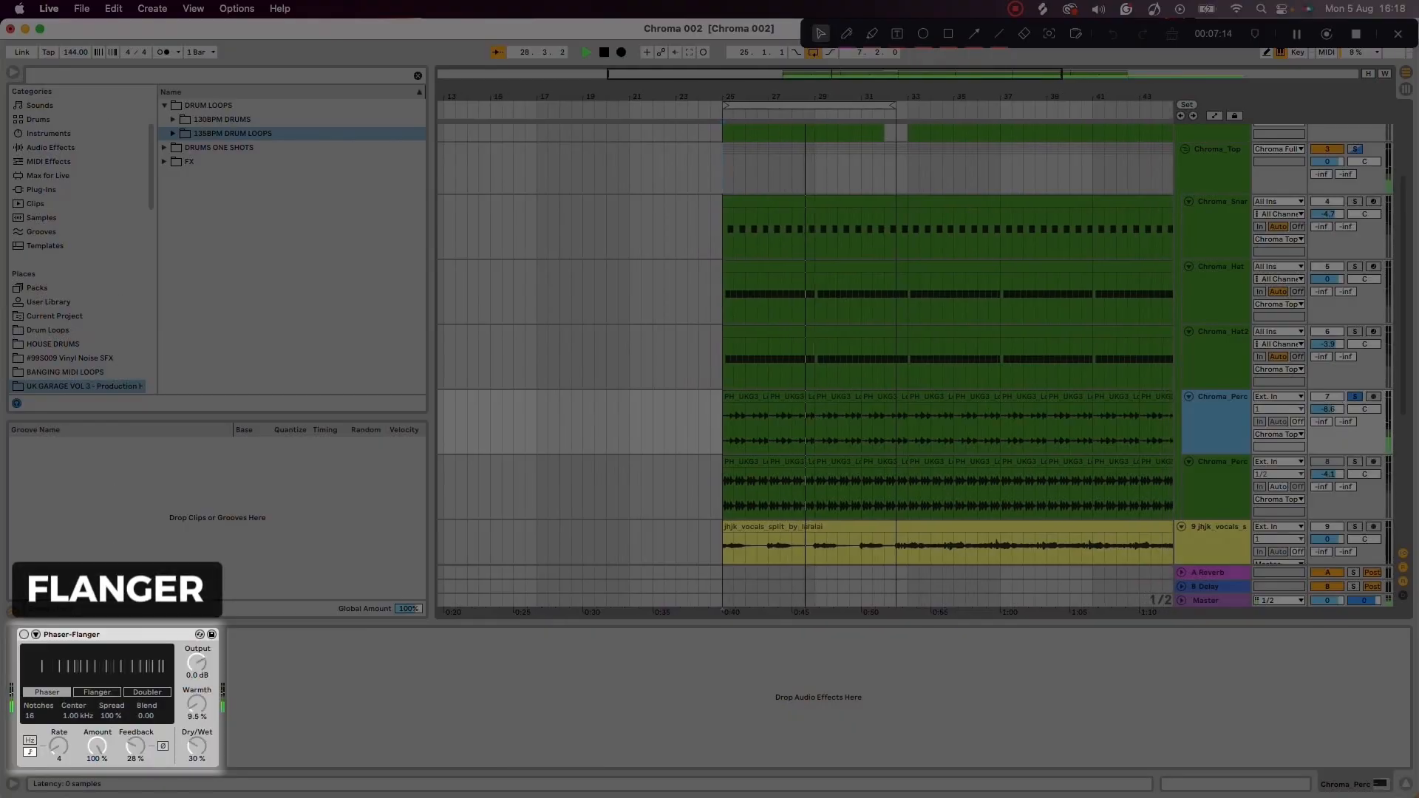
left_click(24, 634)
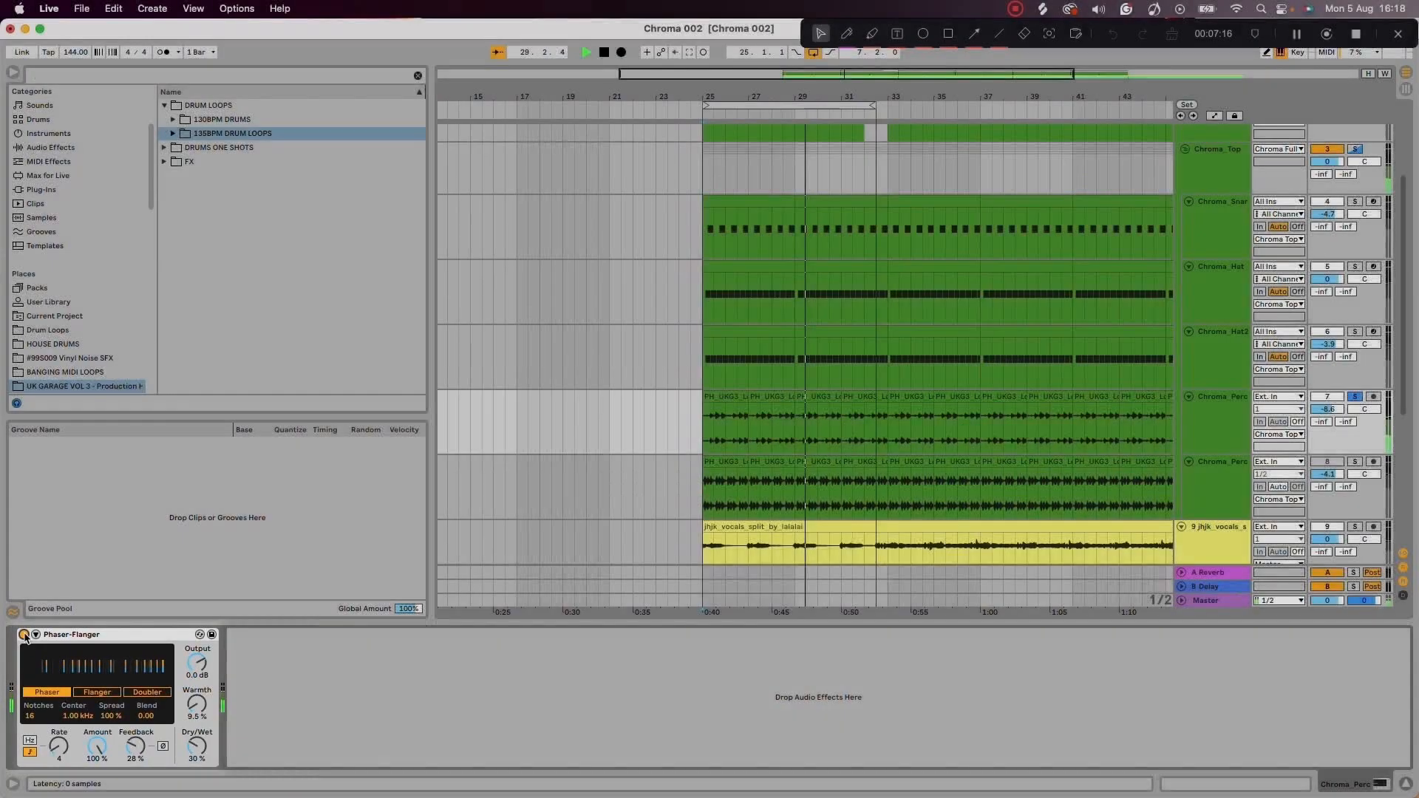
left_click(96, 692)
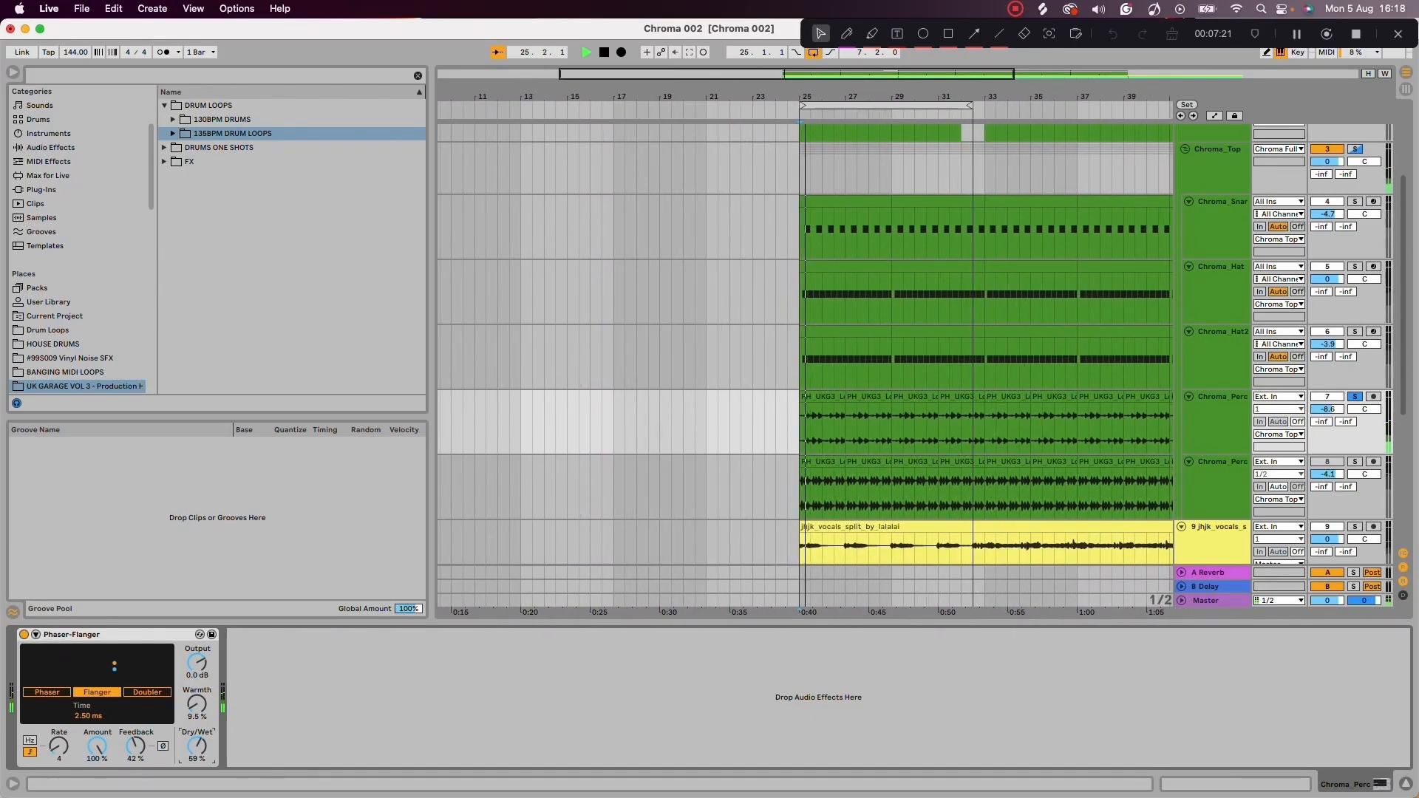
left_click(23, 635)
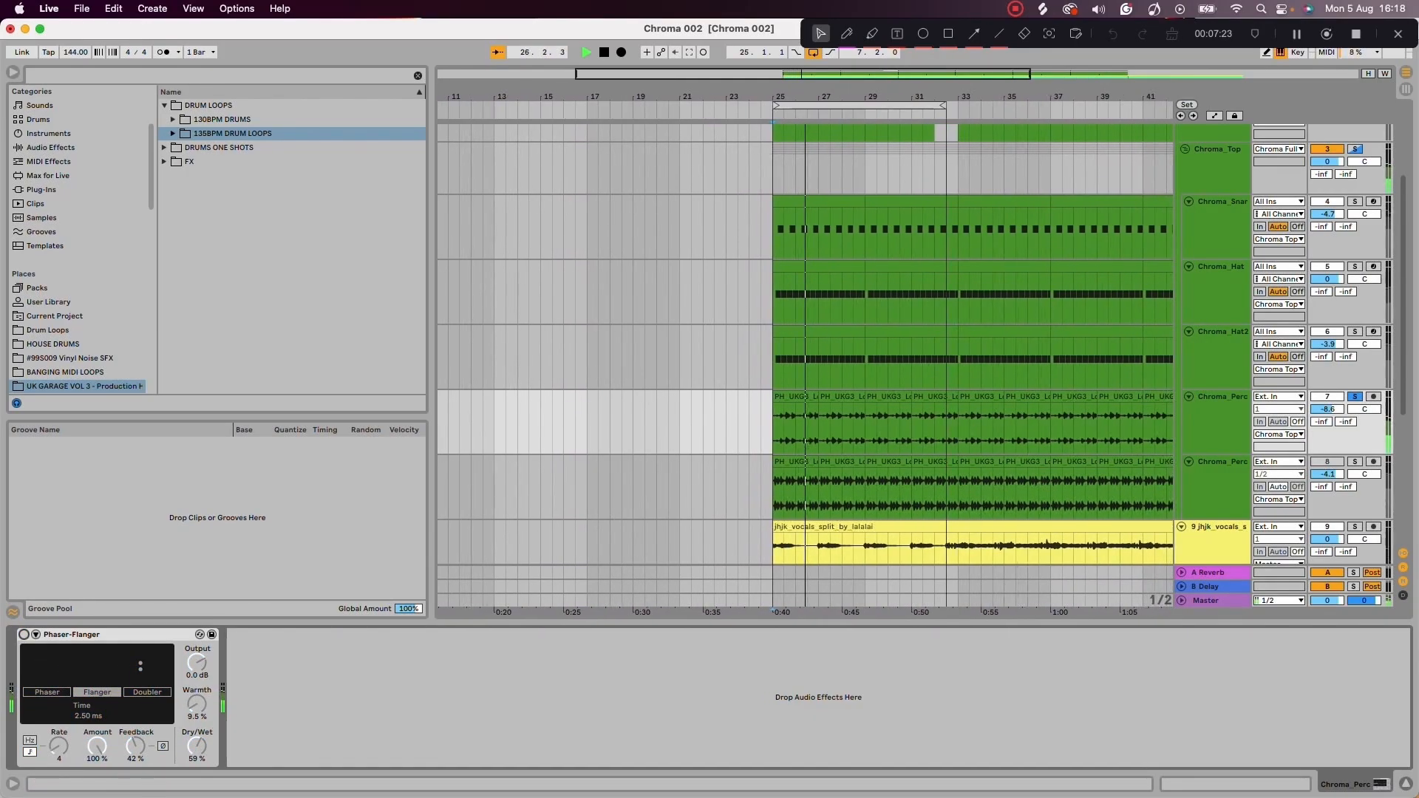
left_click(1355, 397)
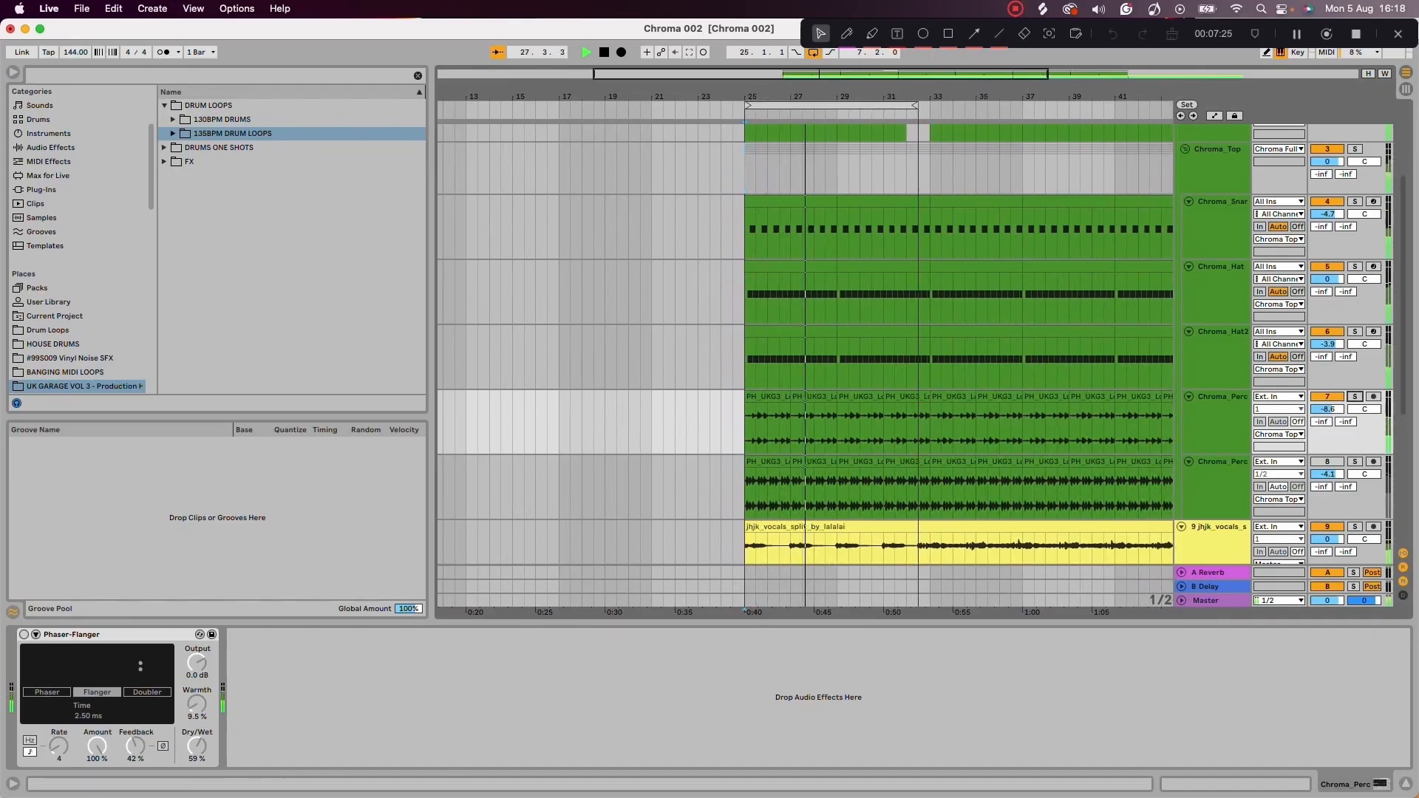
Step: Open a Chroma_Perc2 loop clip to examine its waveform during playback, and close the clip view
scroll(915, 344, "up", 5)
scroll(915, 345, "down", 3)
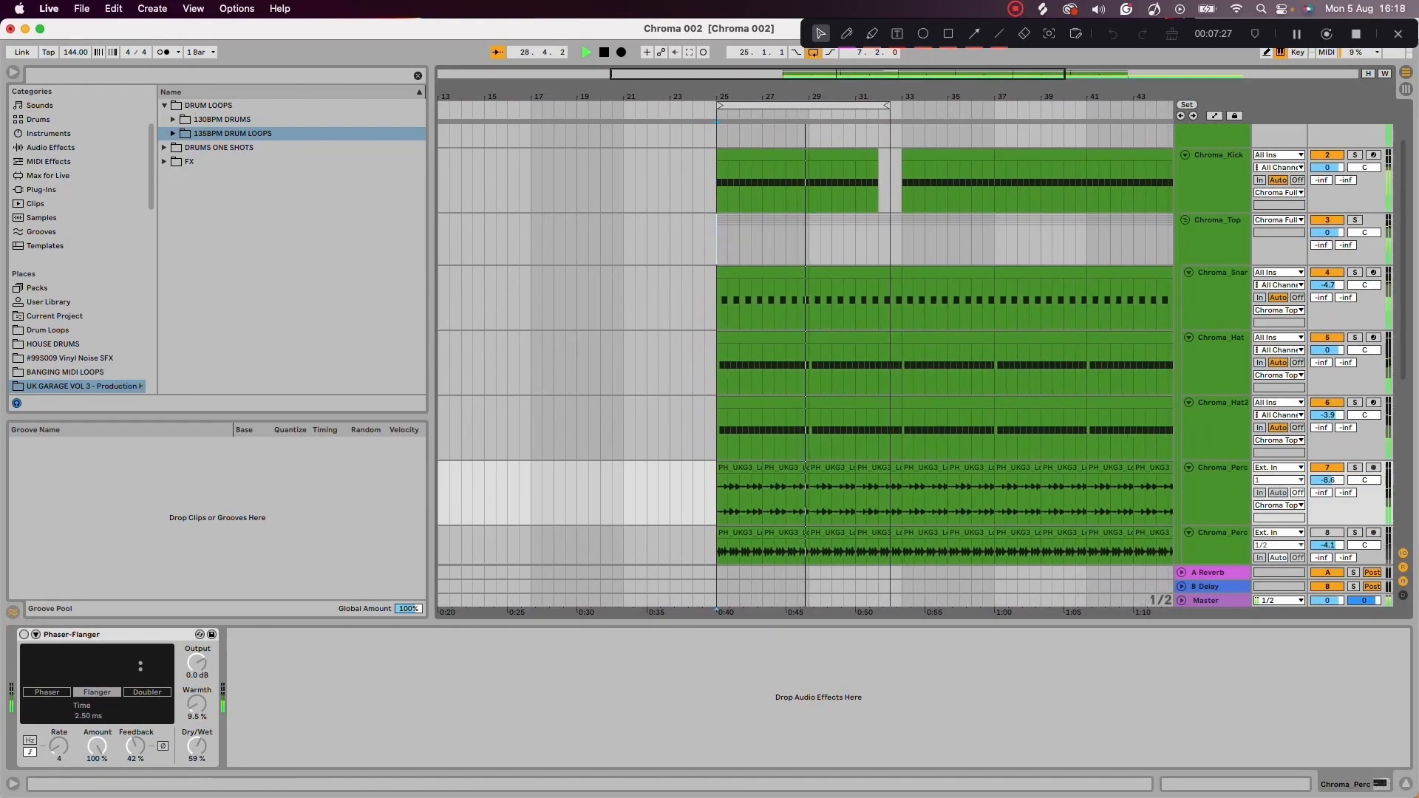
scroll(915, 345, "up", 2)
scroll(915, 344, "down", 4)
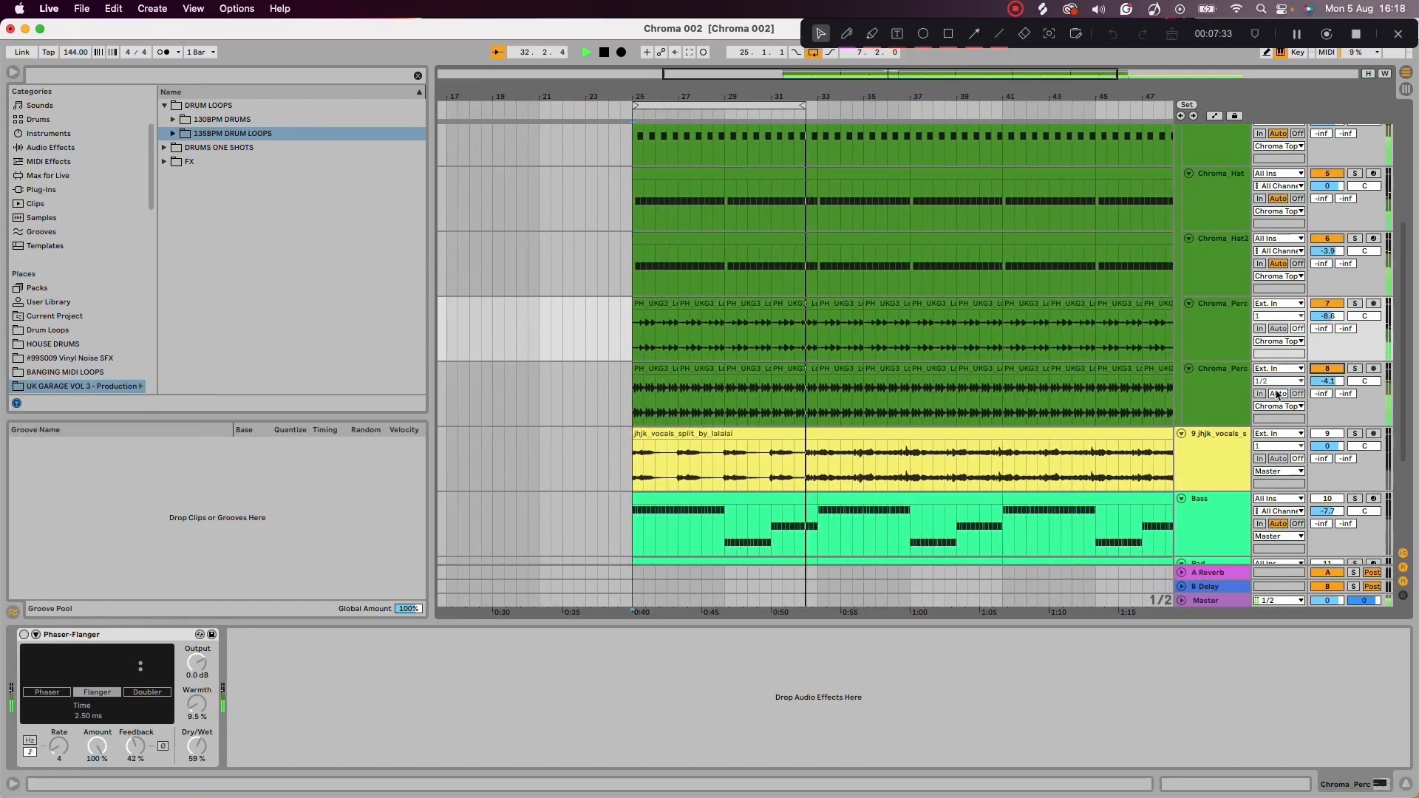
double_click(861, 369)
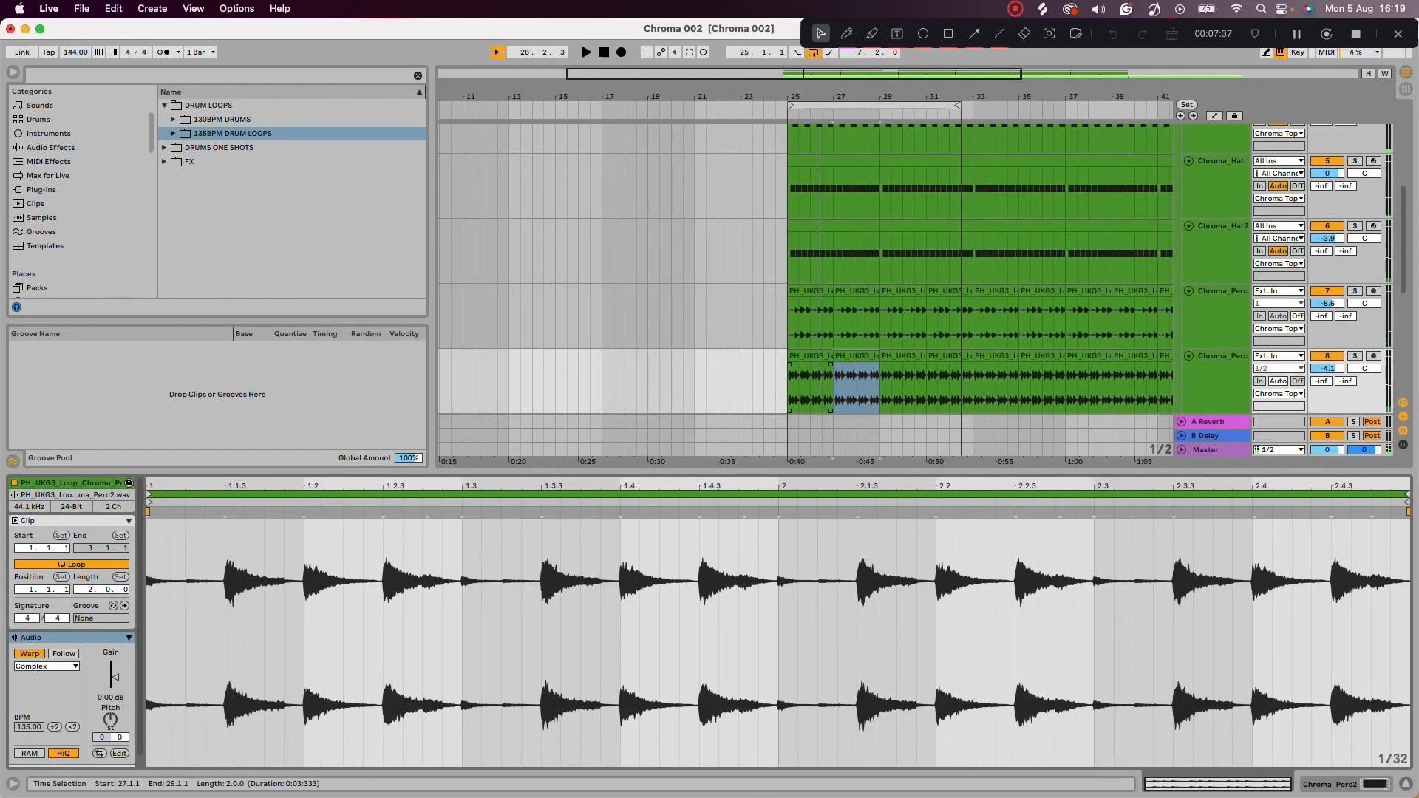
key("space")
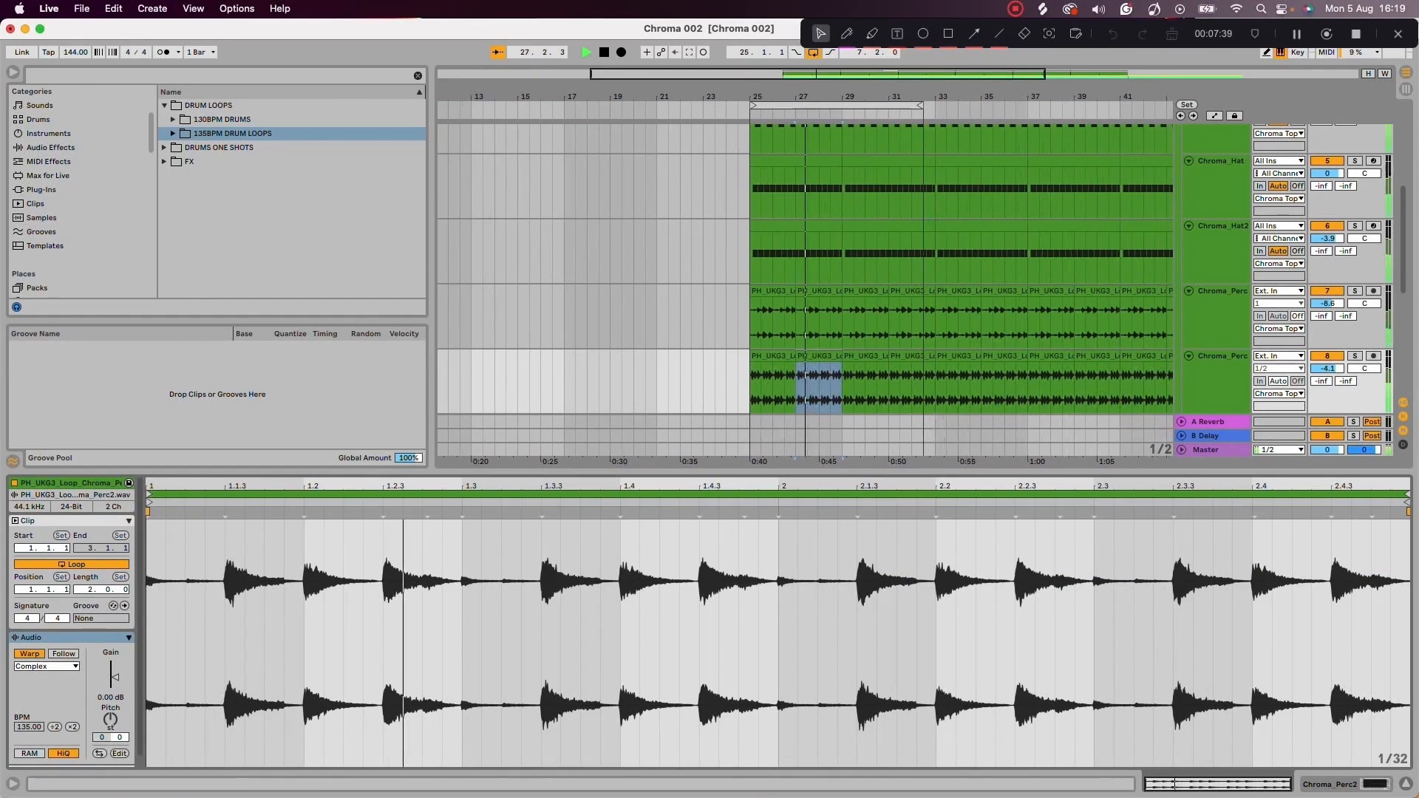
key("alt+super+l")
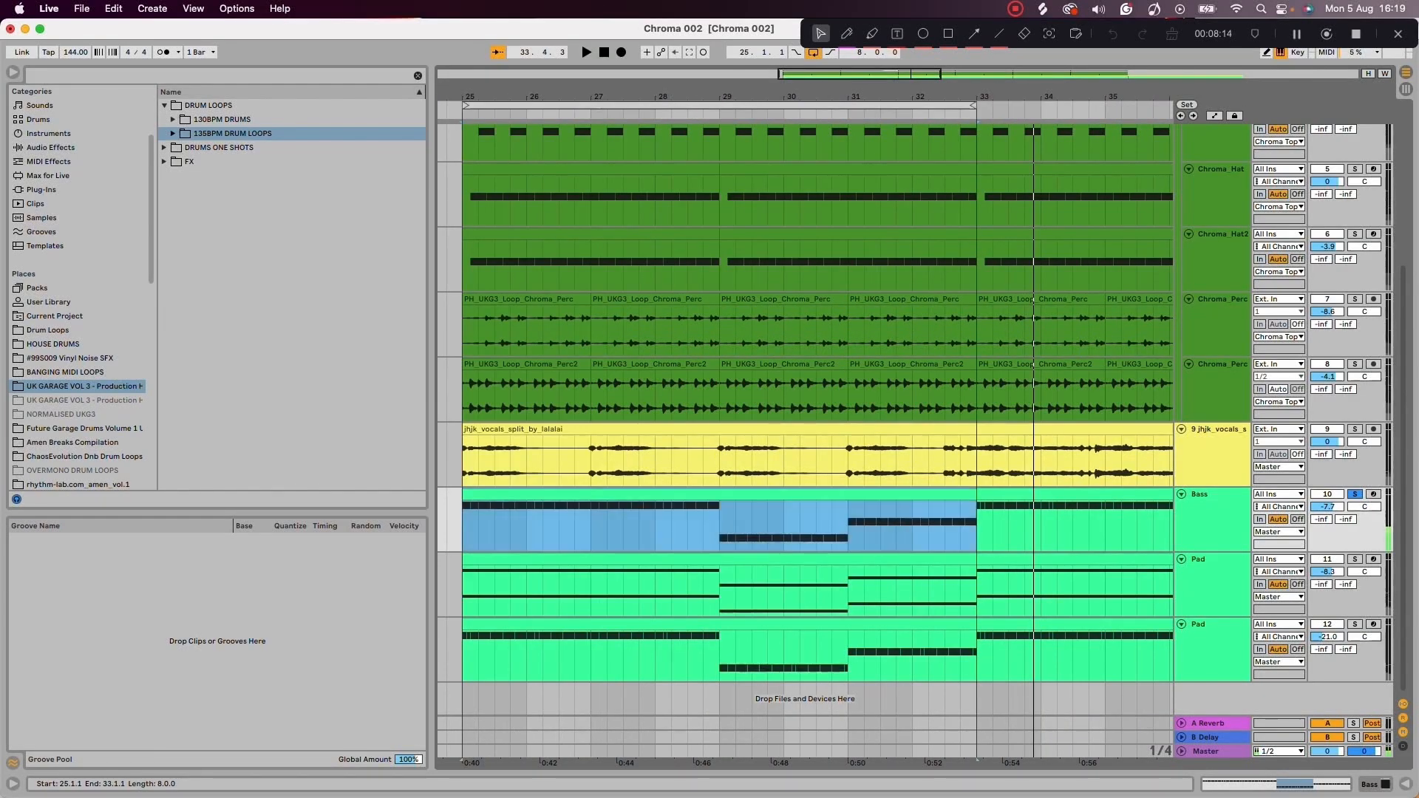
Step: Open the Bass clip's MIDI notes and play through the E2, C2 and D2 pattern
key("shift+Tab")
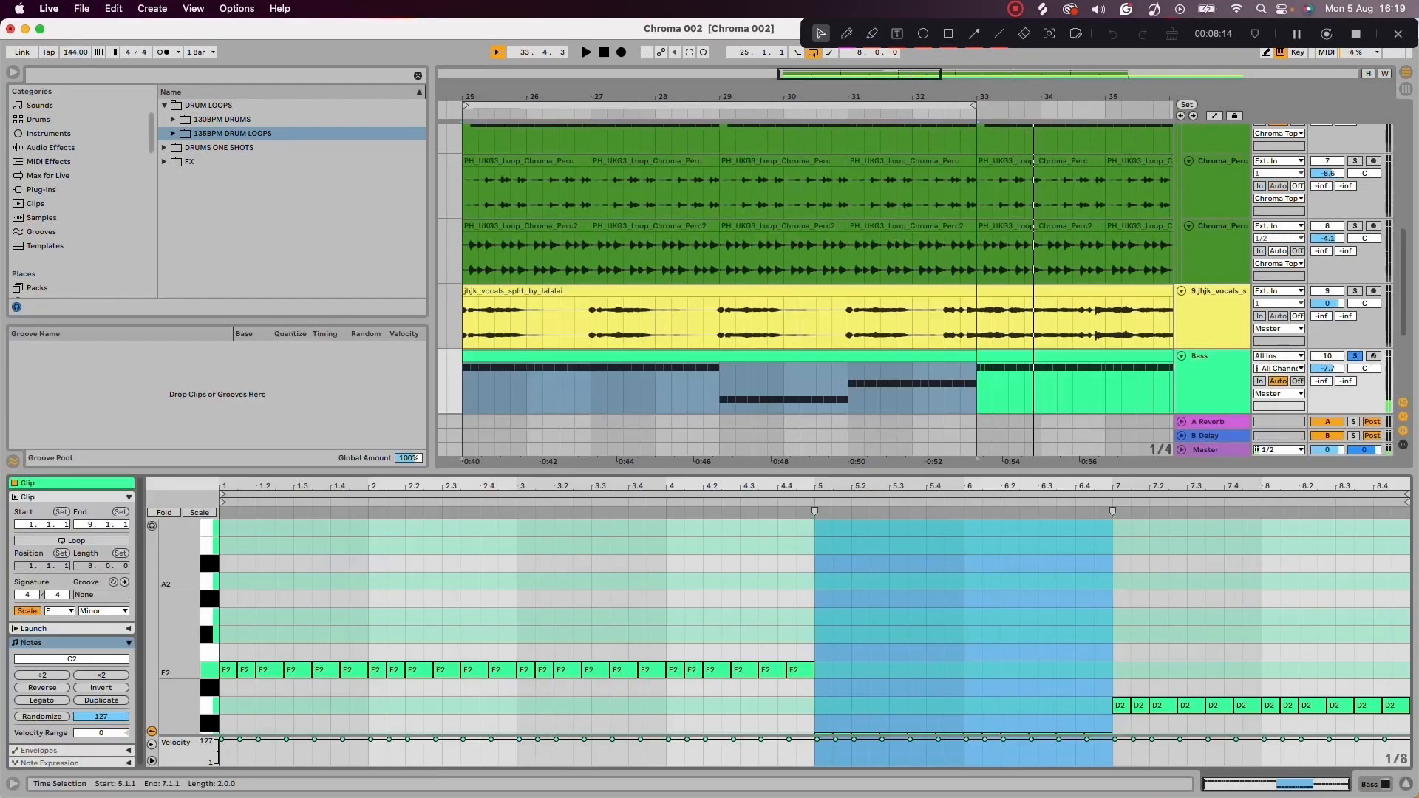
scroll(813, 628, "down", 3)
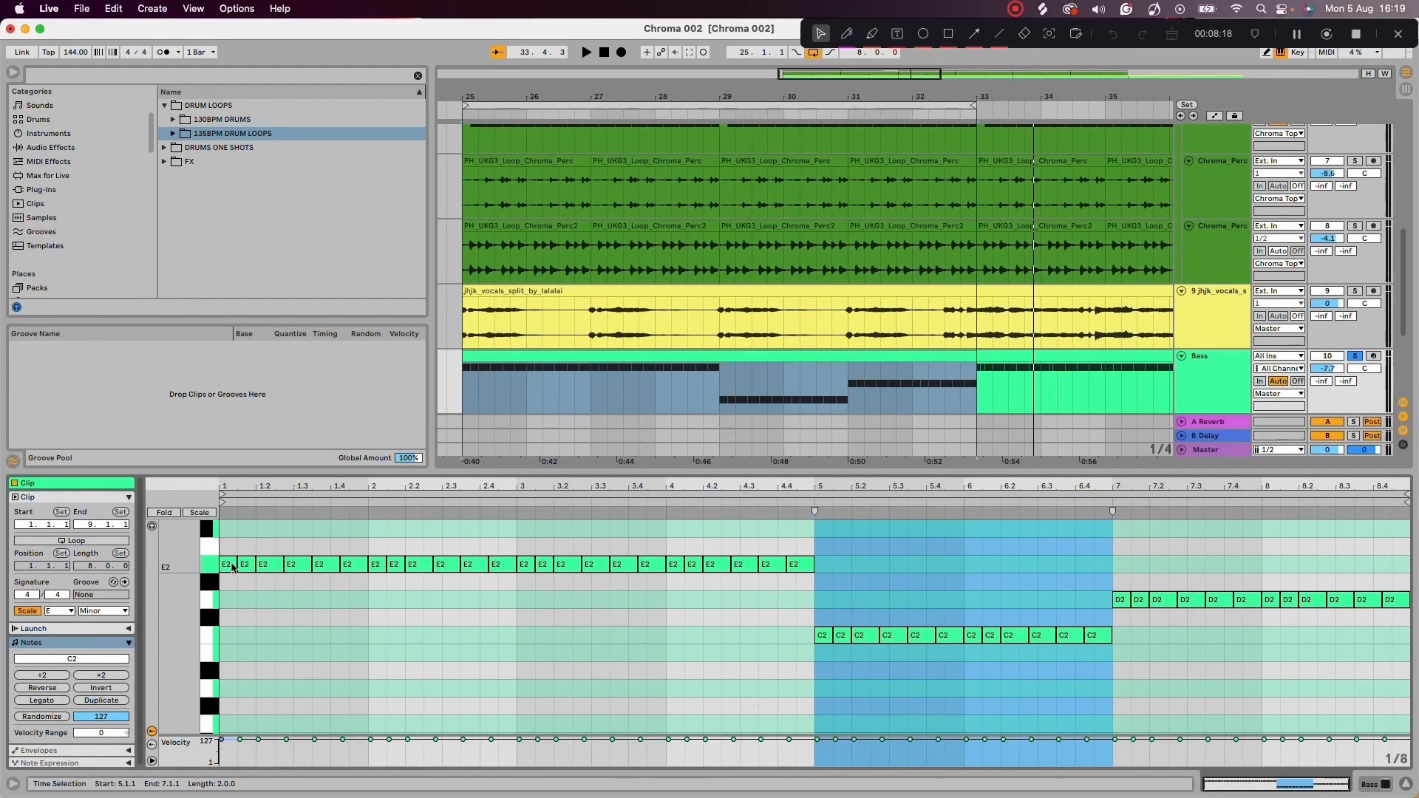
left_click_drag(267, 486, 270, 530)
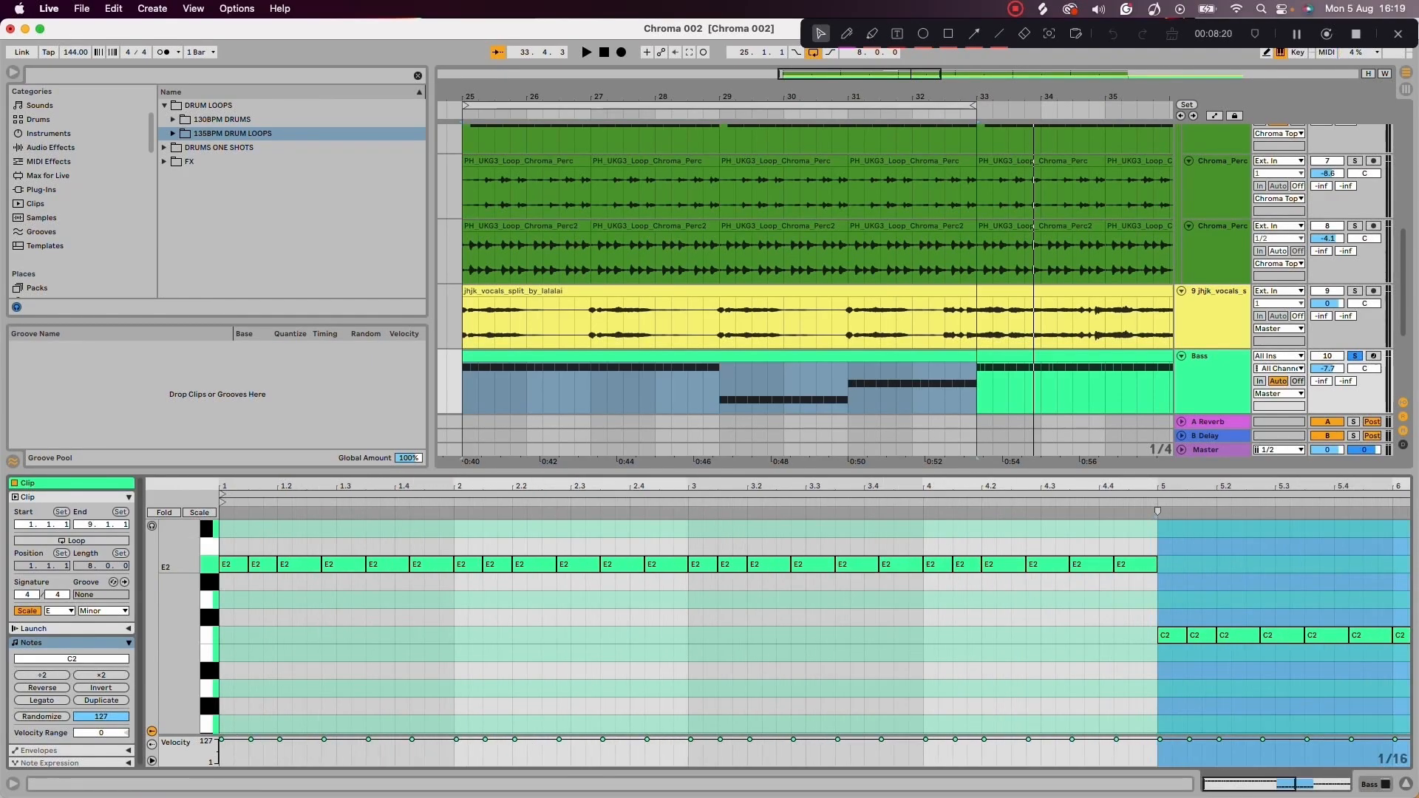
key("space")
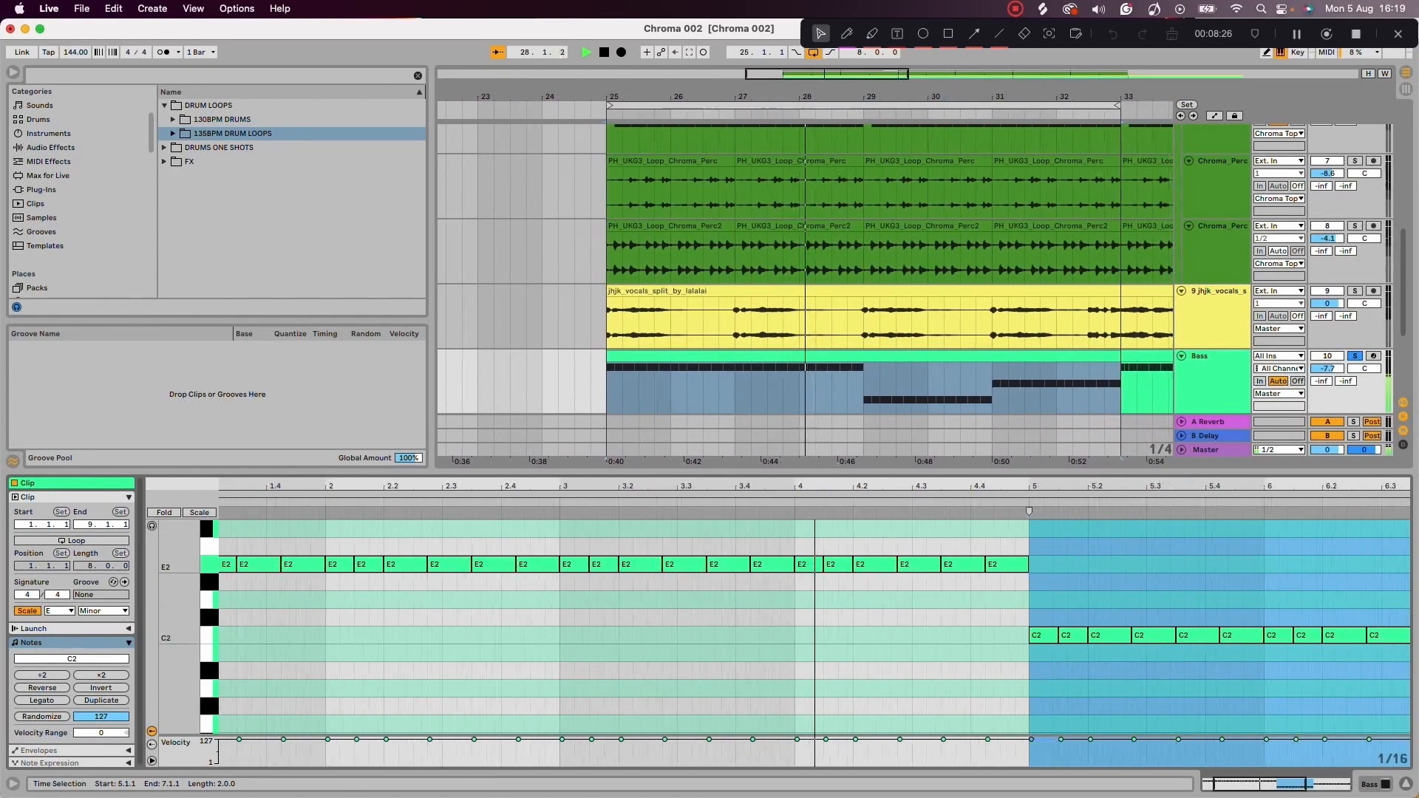
left_click(902, 596)
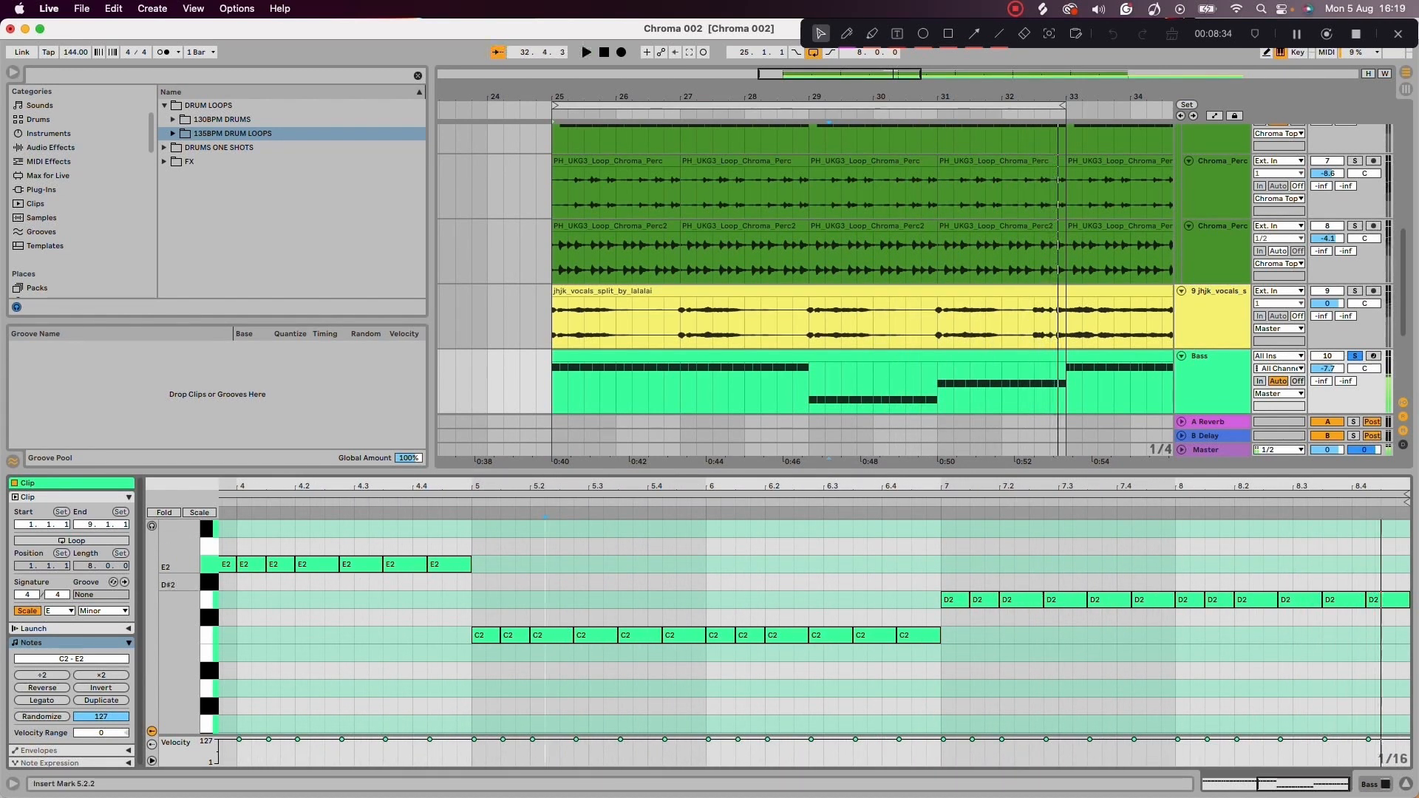
key("space")
Step: Try deleting the D2 bass notes between 7.2 and bar 8 of the clip, and undo the edit
left_click_drag(1013, 575, 1139, 638)
key("Delete")
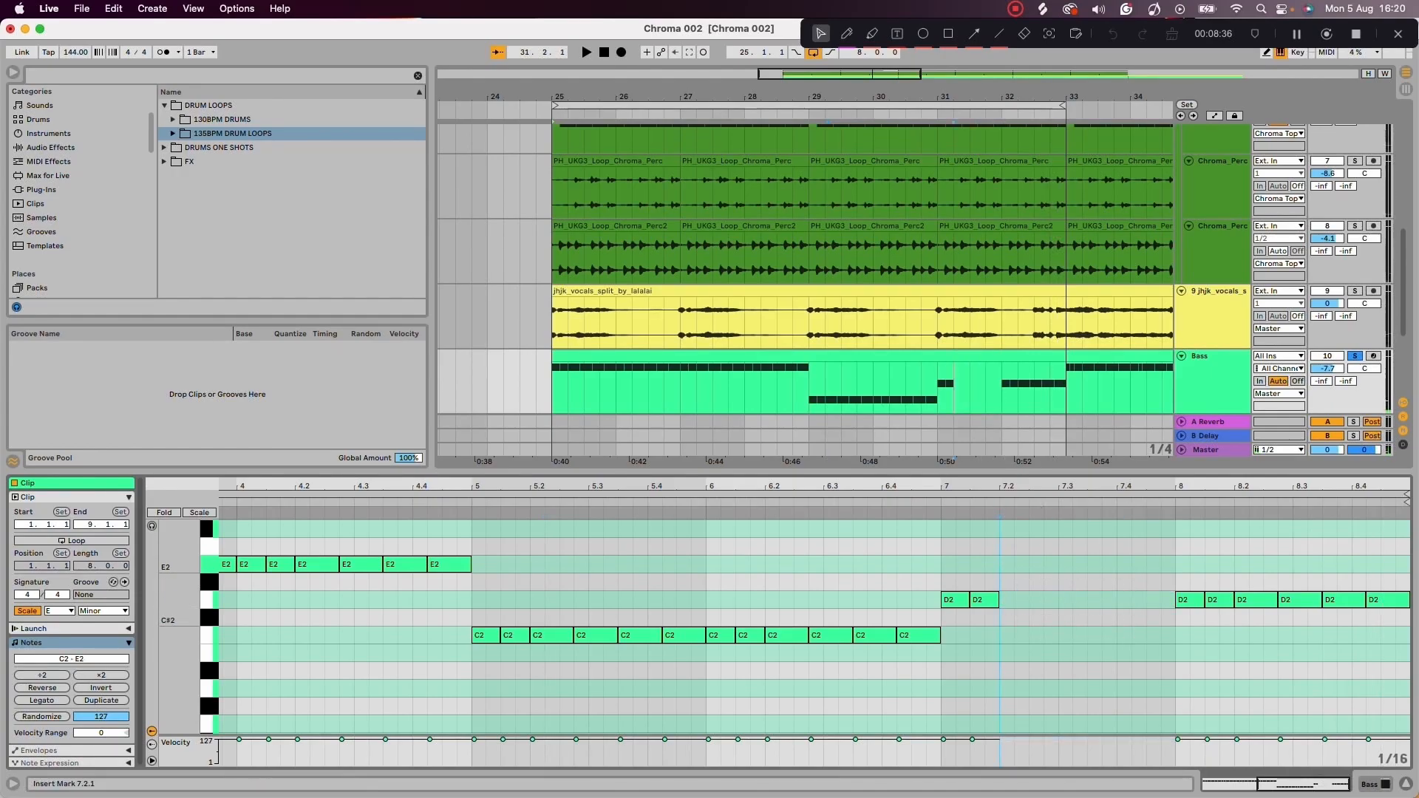
key("space")
key("space")
left_click_drag(285, 539, 440, 602)
key("super+z")
Step: In Serum on the Bass track, choose the Digital wavetable FFT_Add_2nds for oscillator A and set its WT Pos to 54
key("shift+Tab")
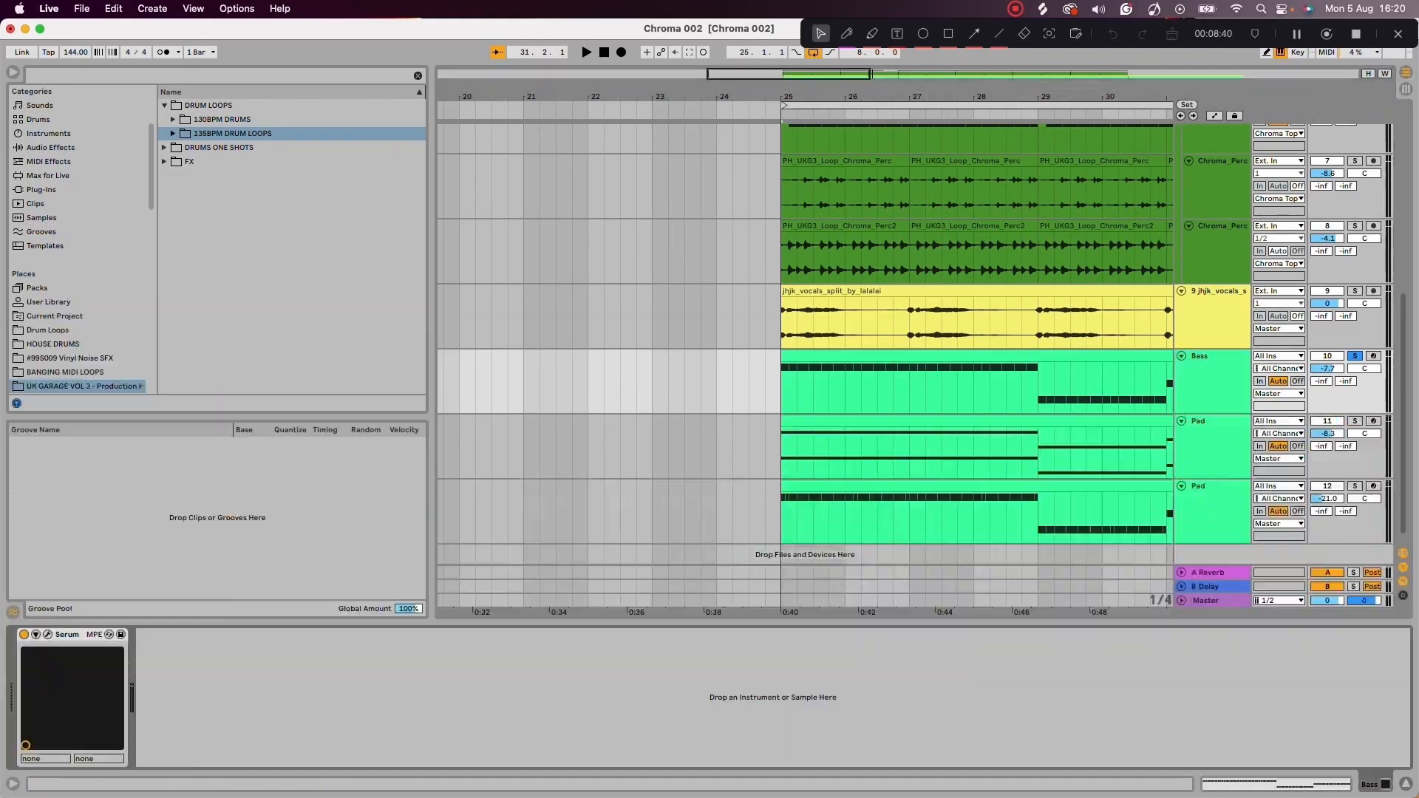
key("super+alt+p")
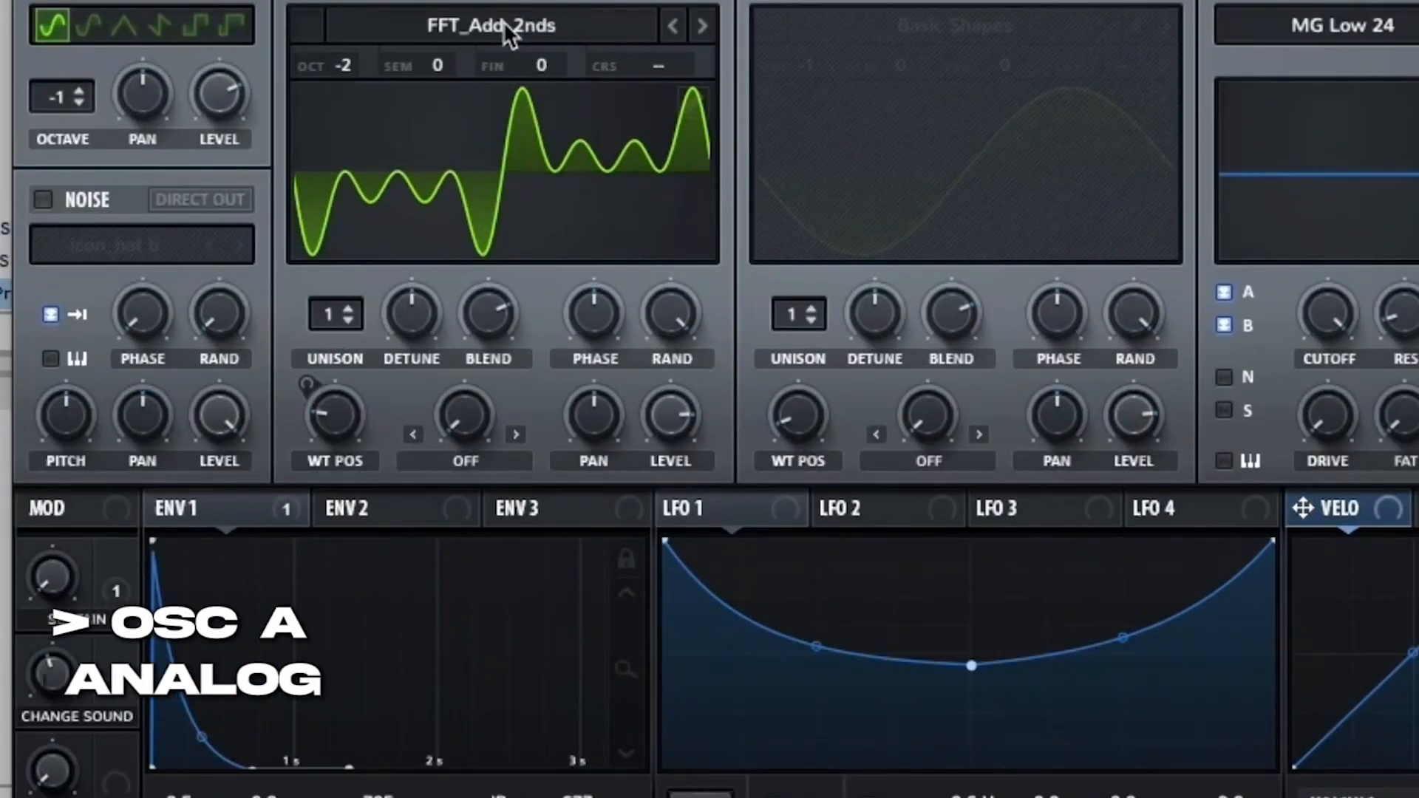
left_click(405, 159)
mouse_move(362, 181)
mouse_move(406, 106)
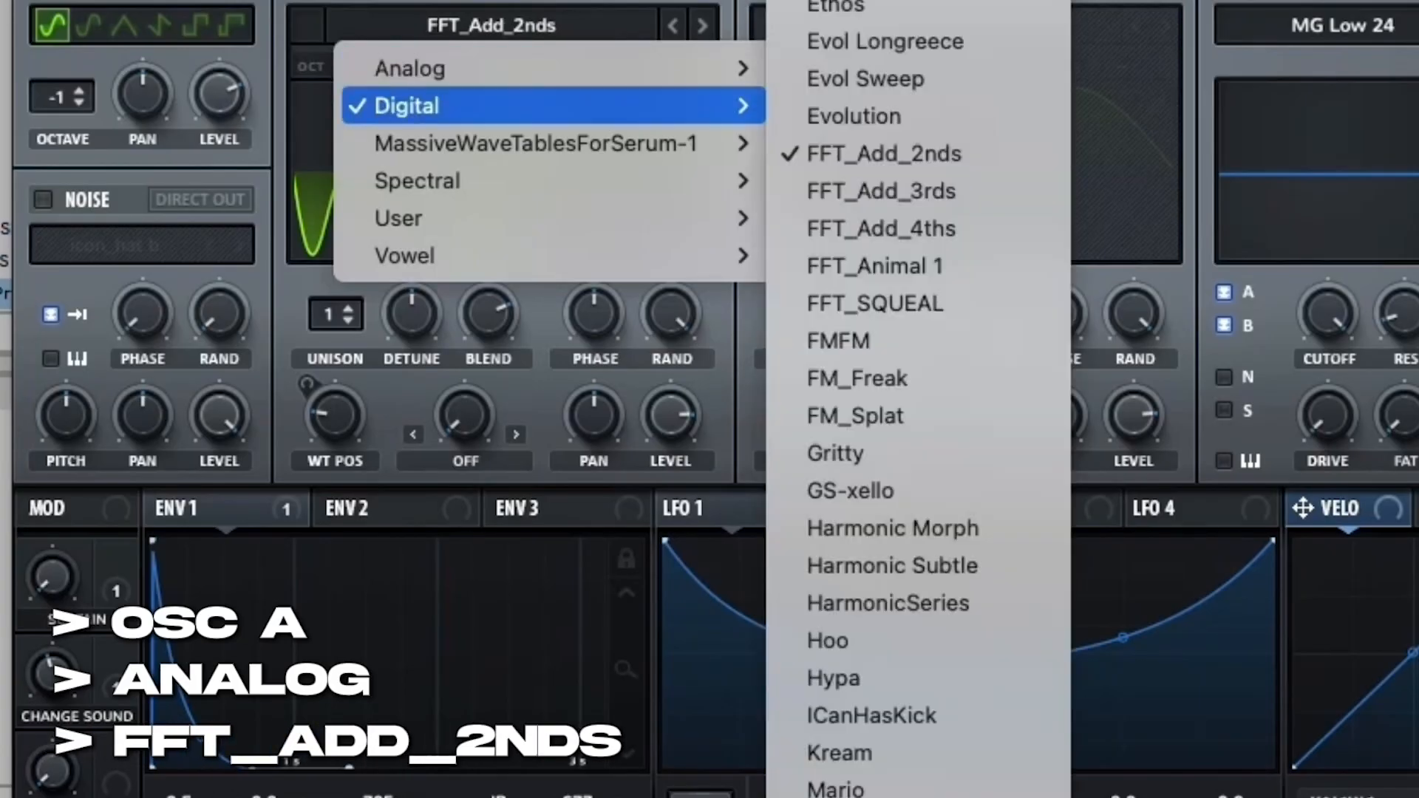
left_click(857, 149)
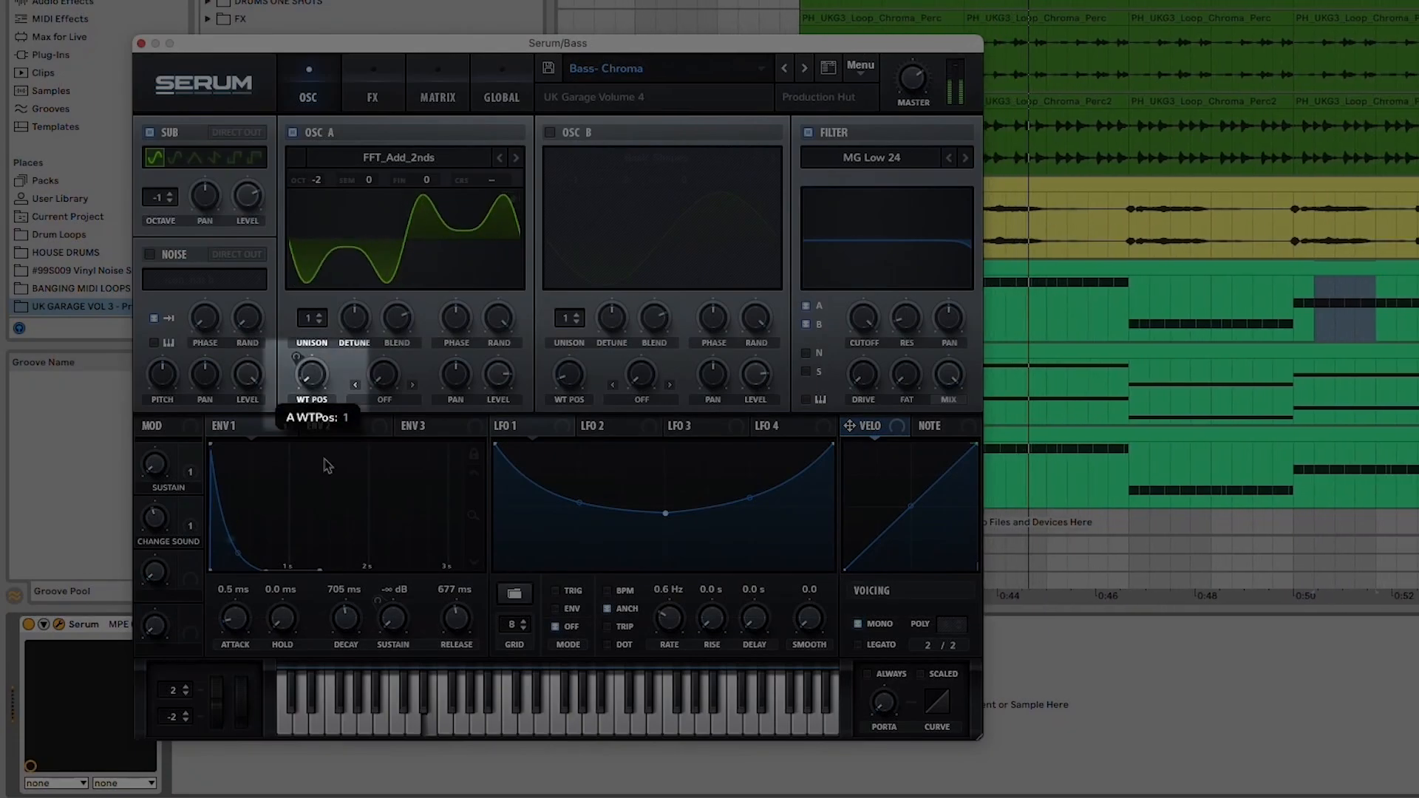
mouse_move(312, 374)
left_mouse_down()
mouse_move(311, 334)
mouse_move(315, 377)
left_mouse_up()
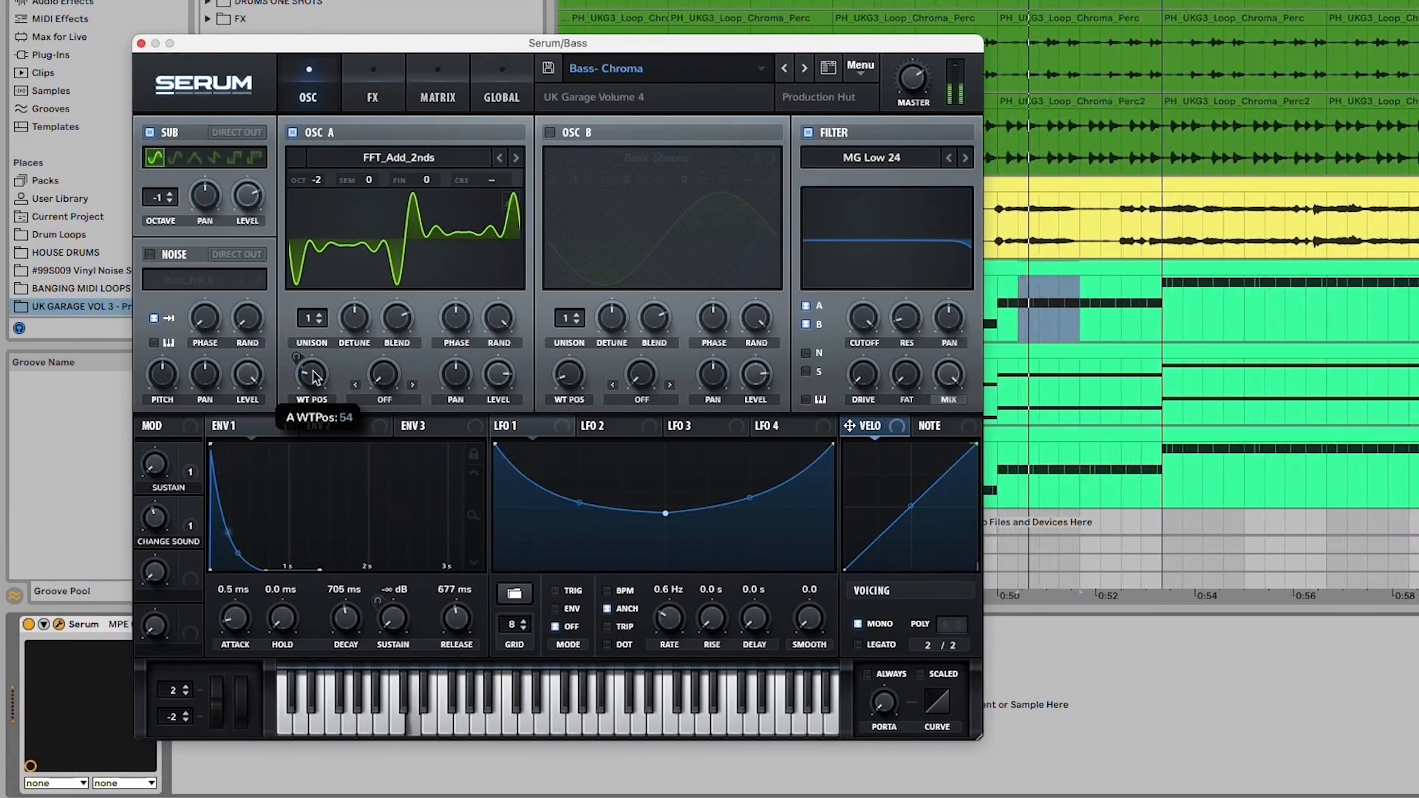
Step: Compare the bass sound by switching oscillator A and the sub oscillator off, and re-enable oscillator A
left_click(293, 132)
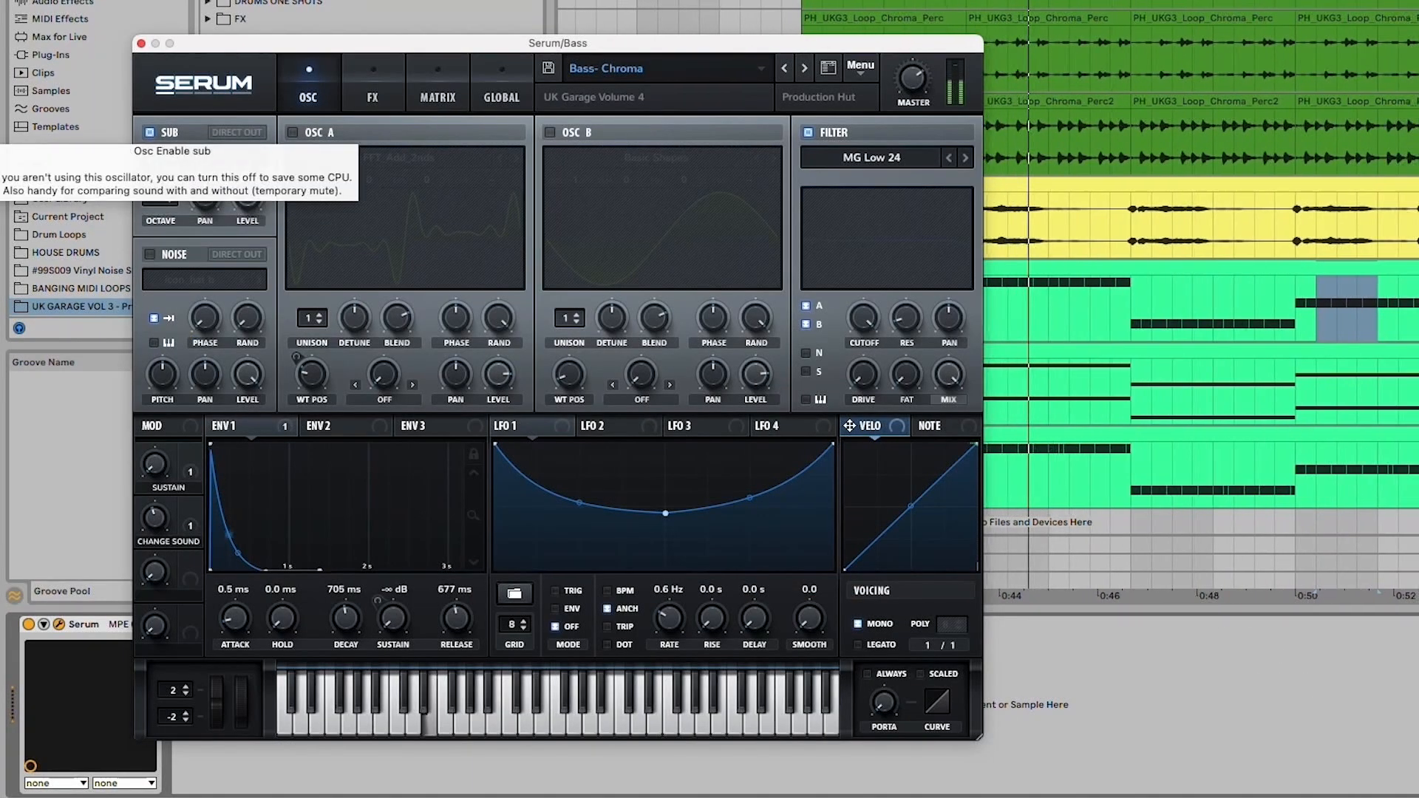
left_click(150, 133)
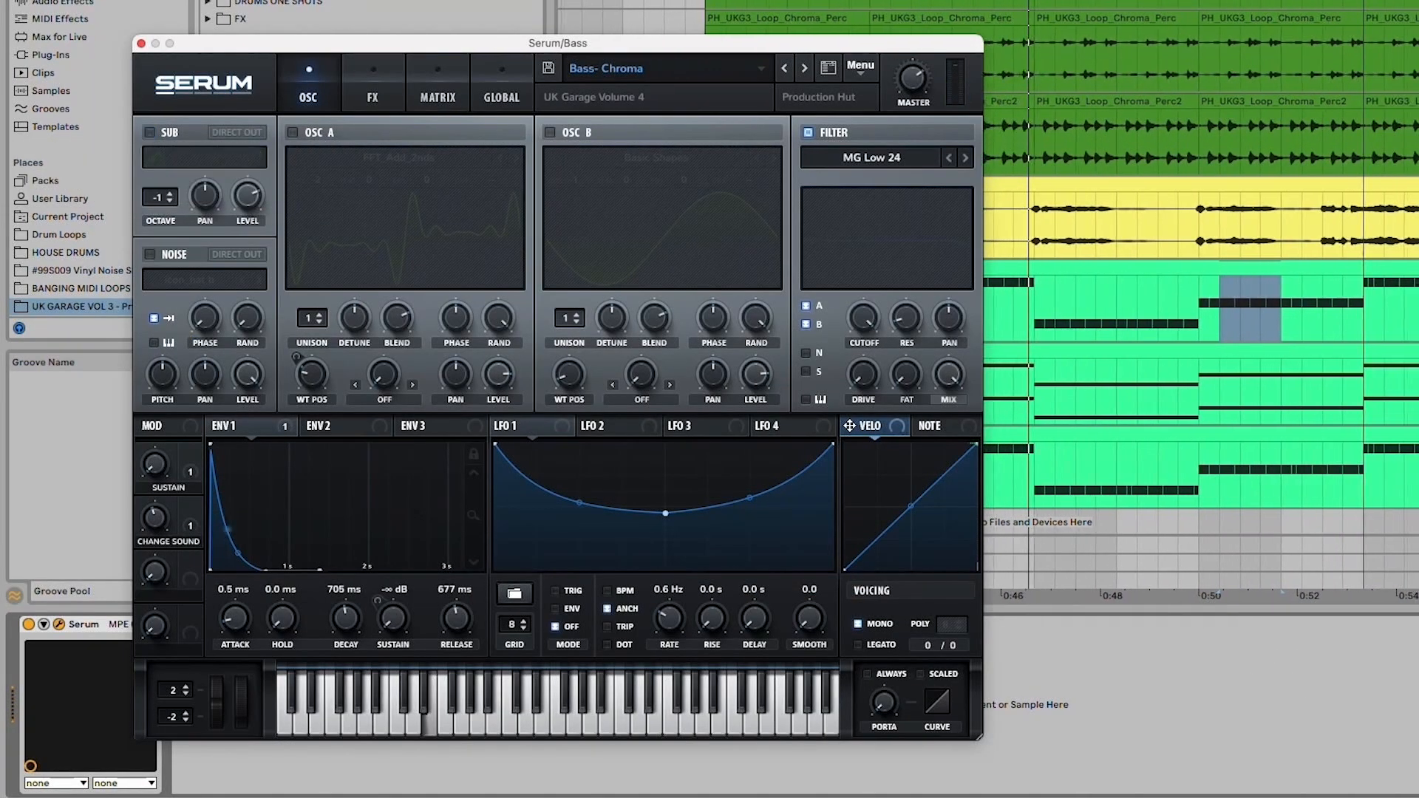
left_click(293, 133)
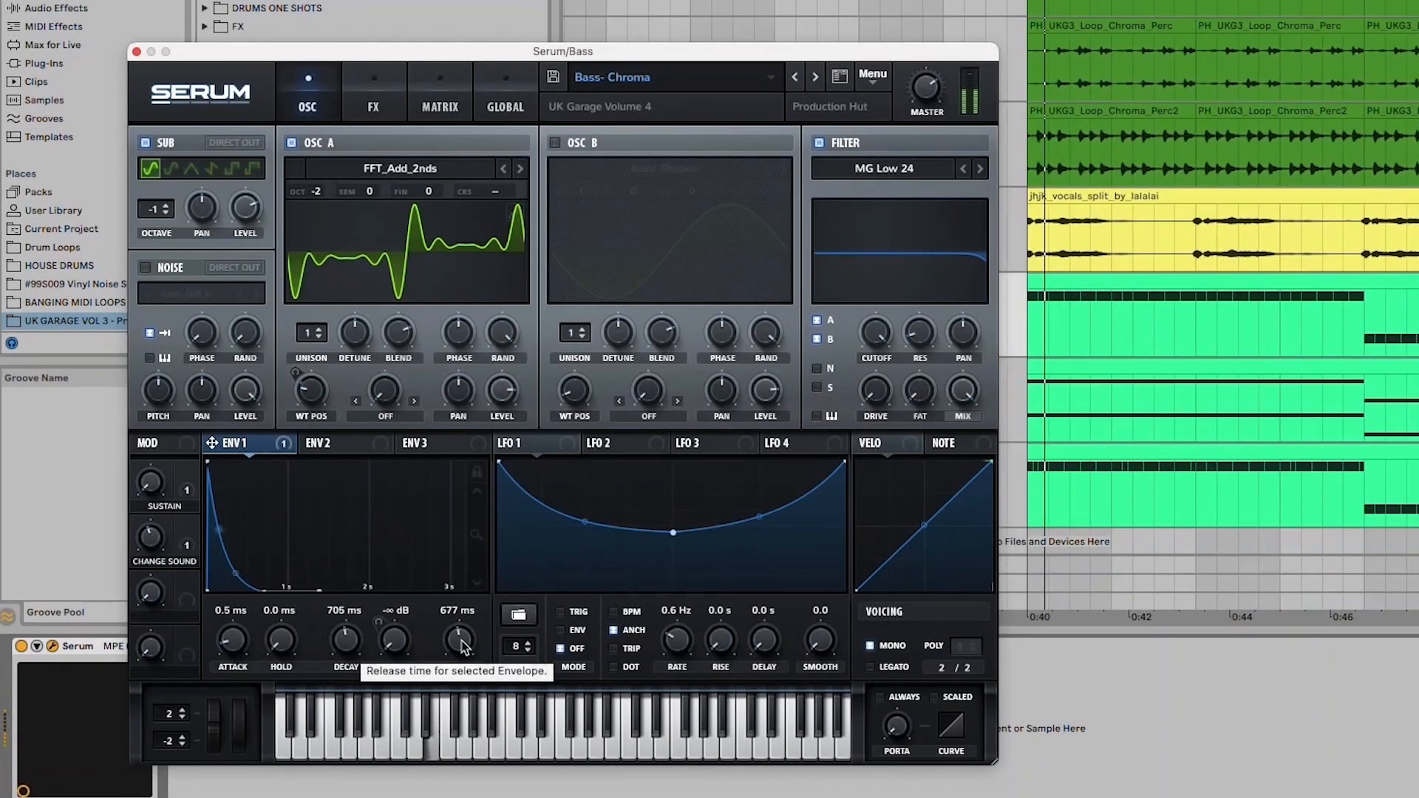
Step: Set Env 1's release to 0.0 ms and its decay to 701 ms in the bass Serum
left_click_drag(462, 643, 461, 728)
mouse_move(346, 641)
left_mouse_down()
mouse_move(346, 665)
mouse_move(346, 640)
left_mouse_up()
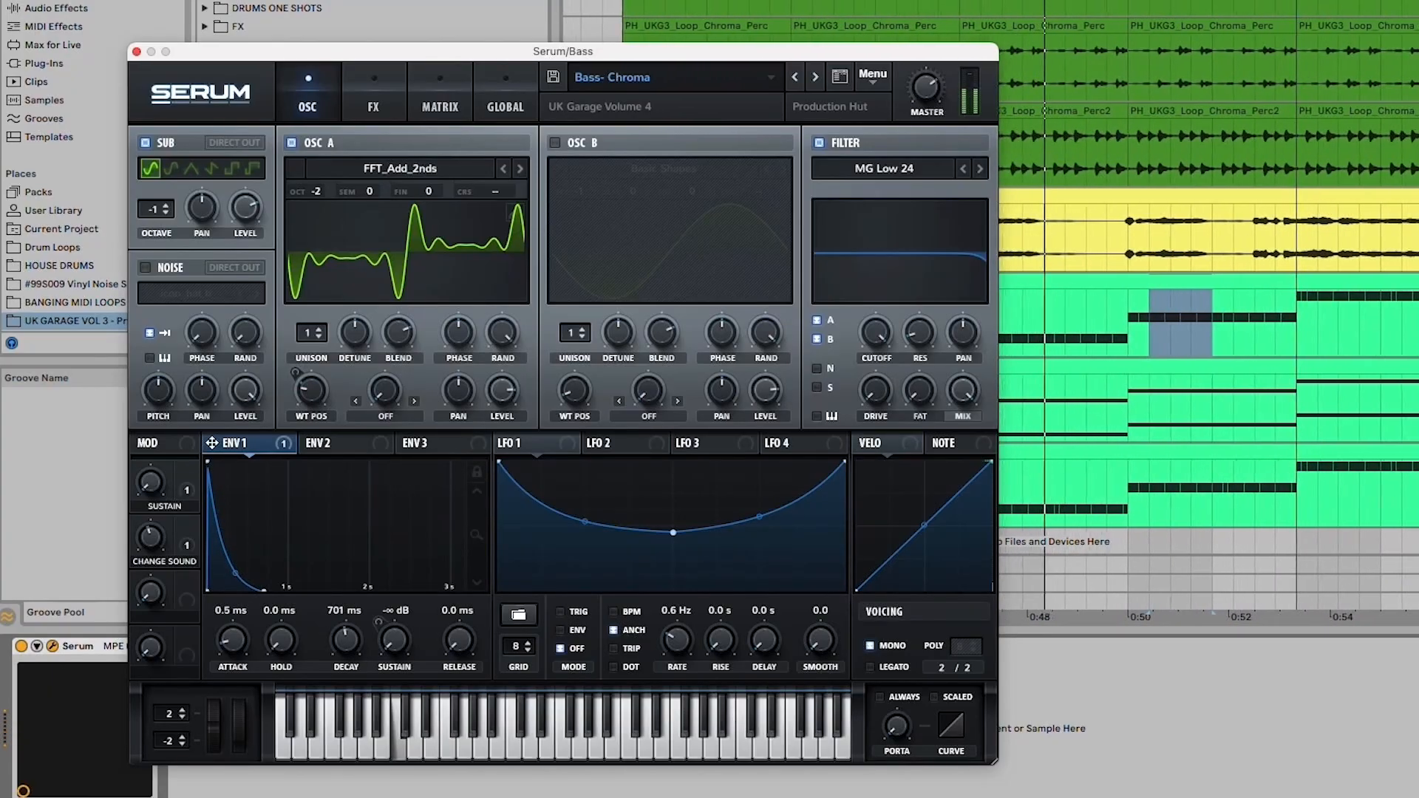
Step: In the bass Serum's effects, turn off Hyper/Dimension and compare the sound with the compressor bypassed and active
left_click(373, 96)
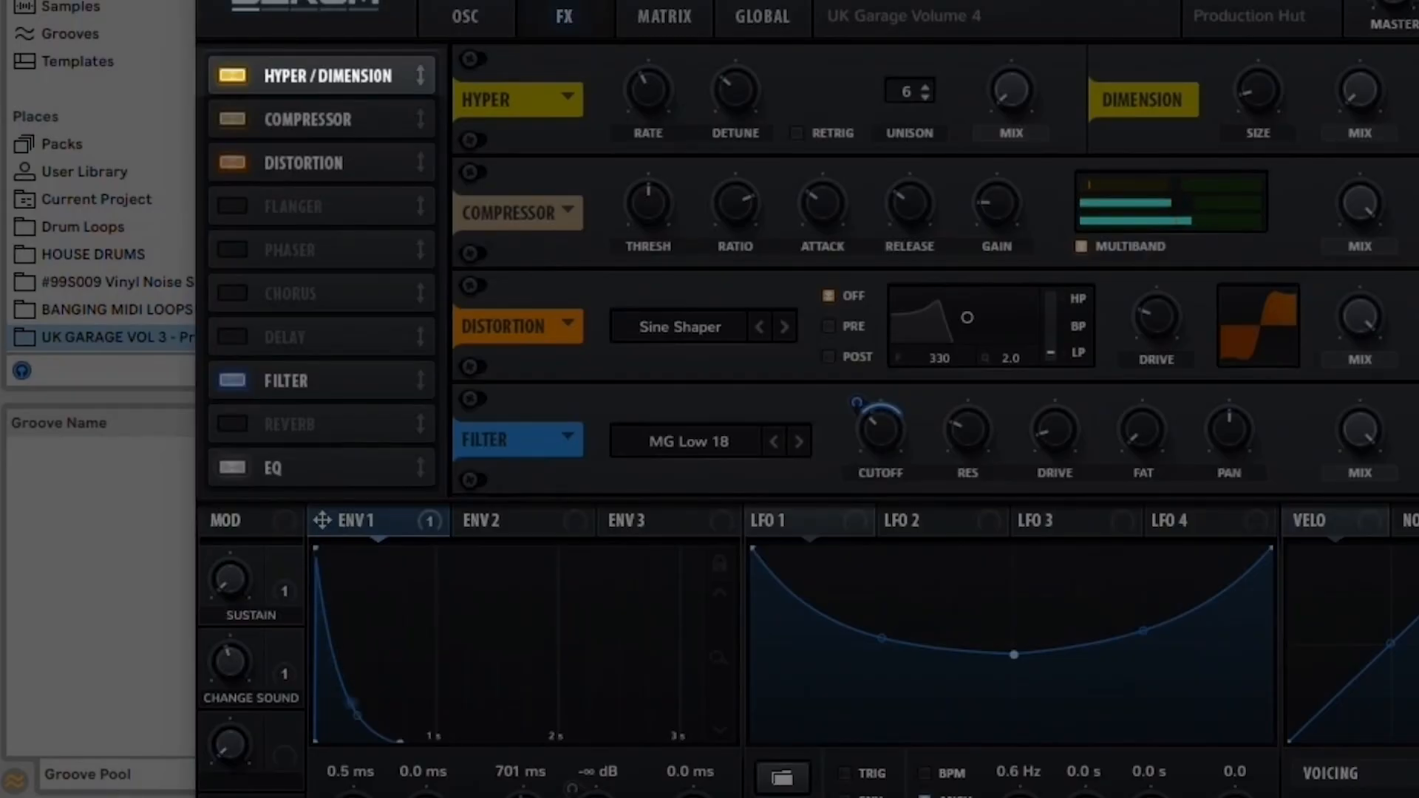
left_click(233, 75)
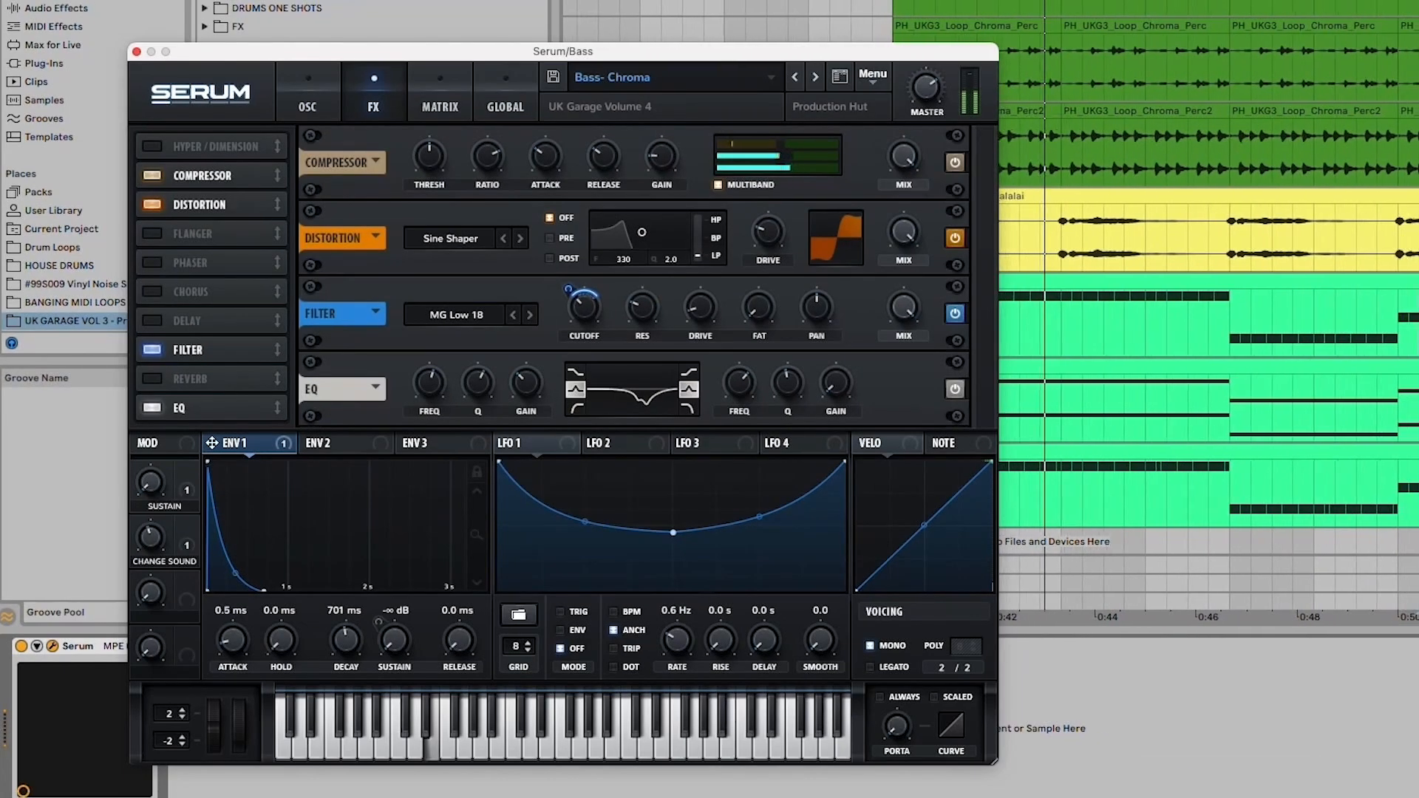
left_click(954, 164)
left_click(955, 163)
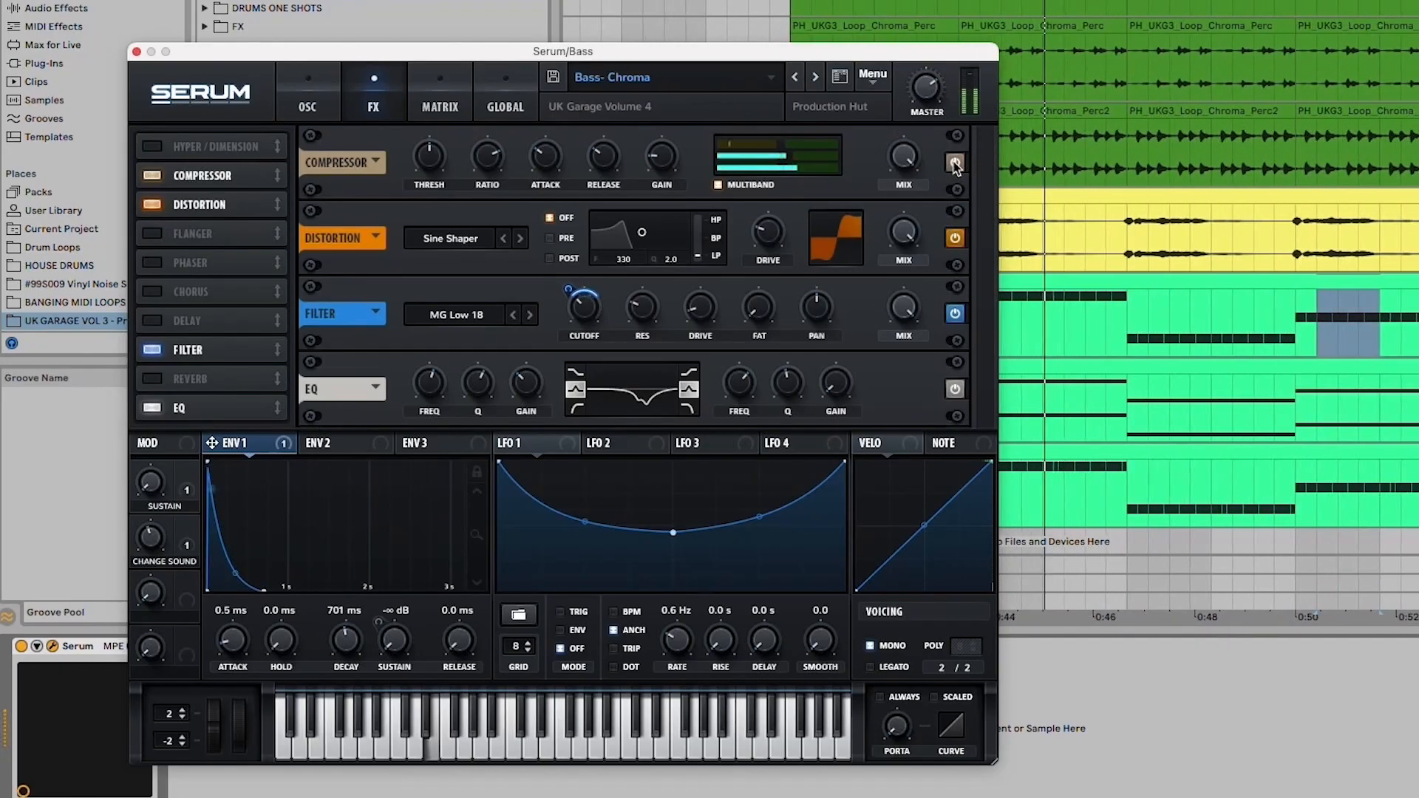
left_click(954, 163)
left_click(954, 163)
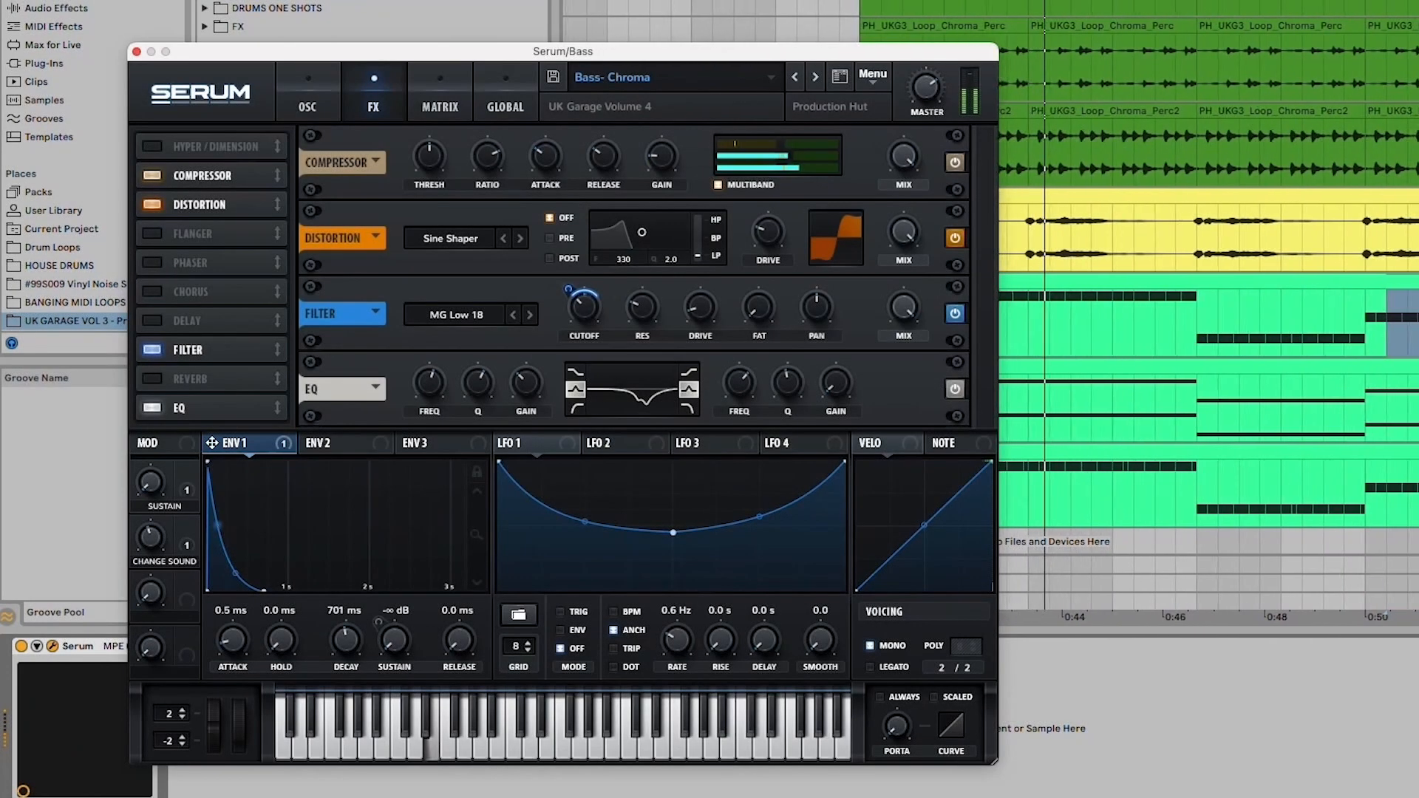
Step: Try the modulation on the effects filter's cutoff and compare the bass with the EQ bypassed and active
mouse_move(217, 453)
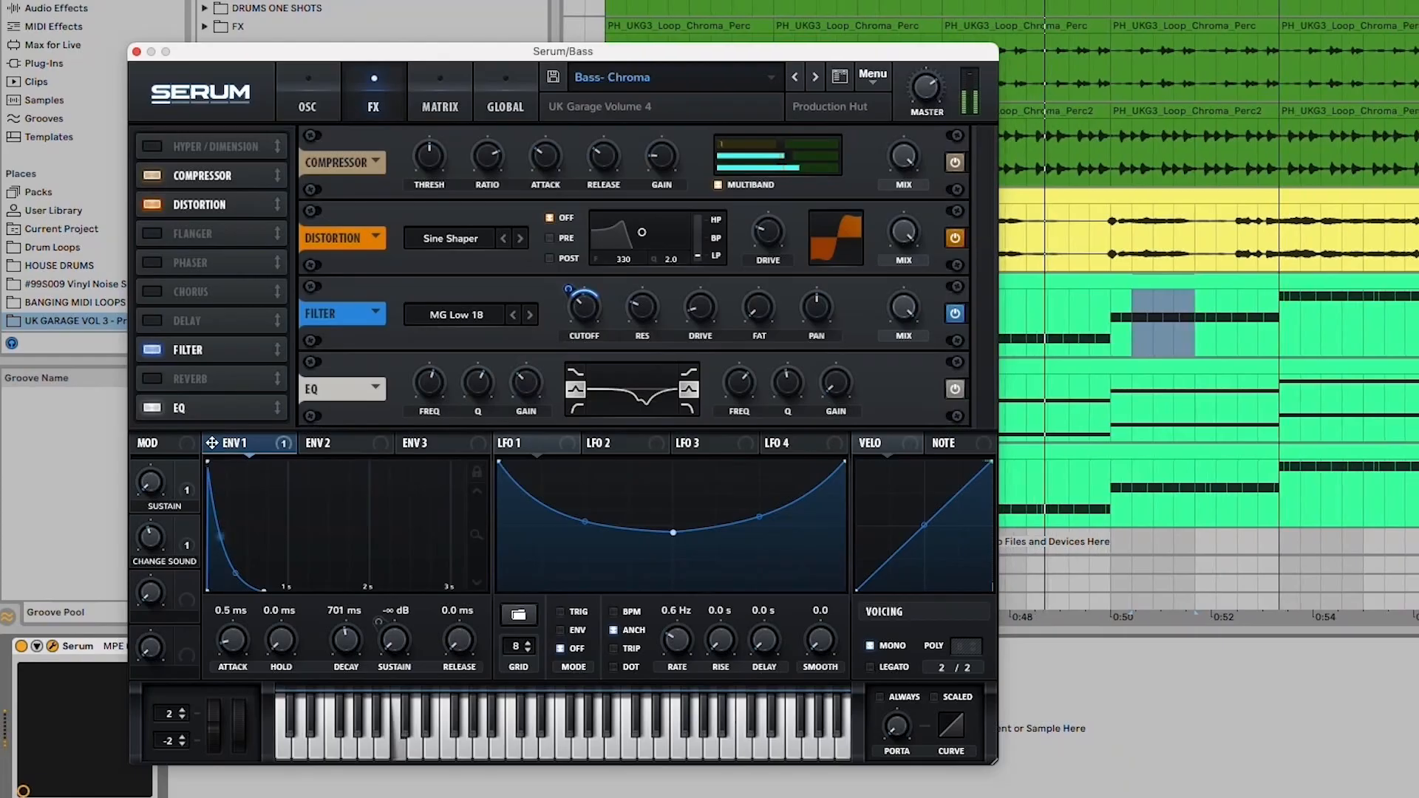
mouse_move(568, 289)
left_mouse_down()
mouse_move(568, 264)
mouse_move(568, 276)
left_mouse_up()
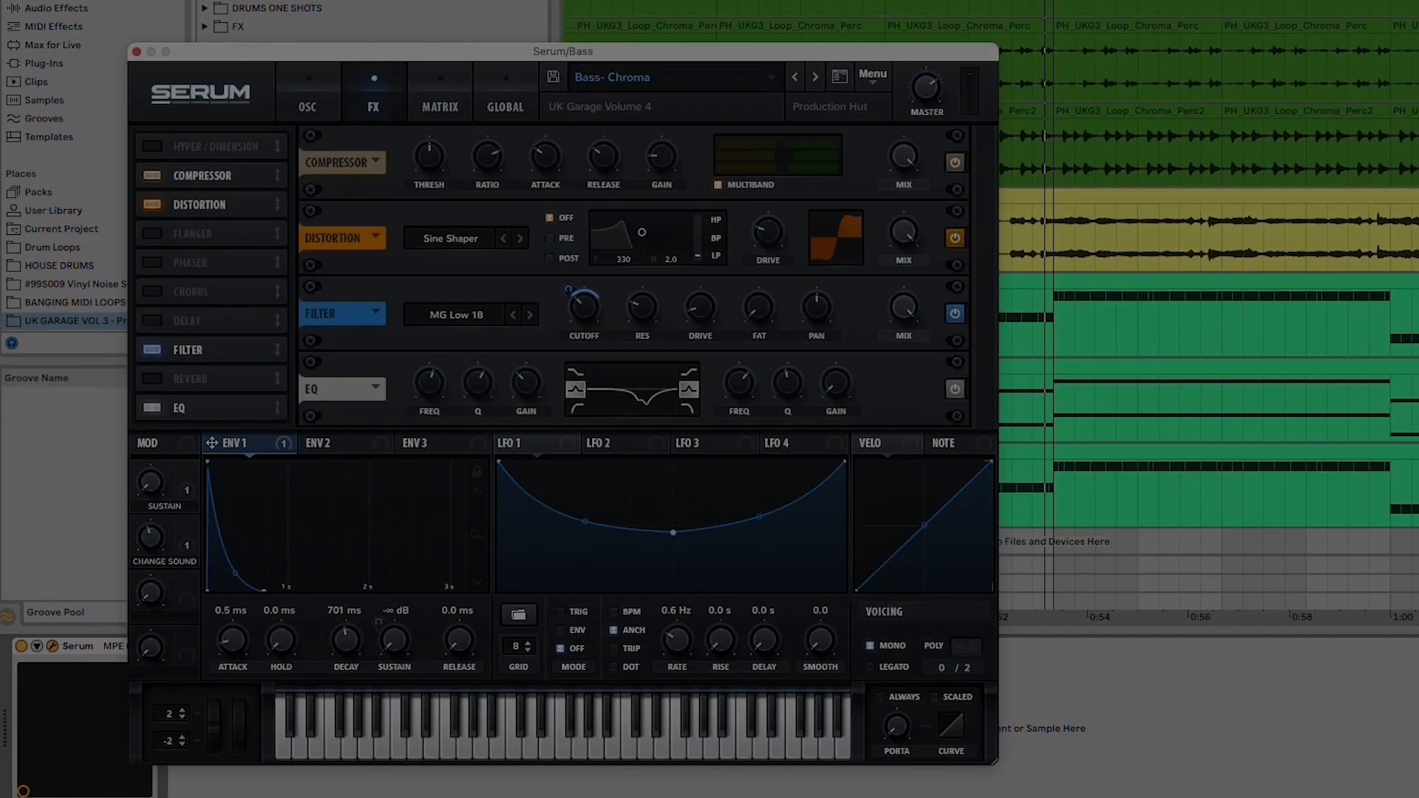
left_click(954, 390)
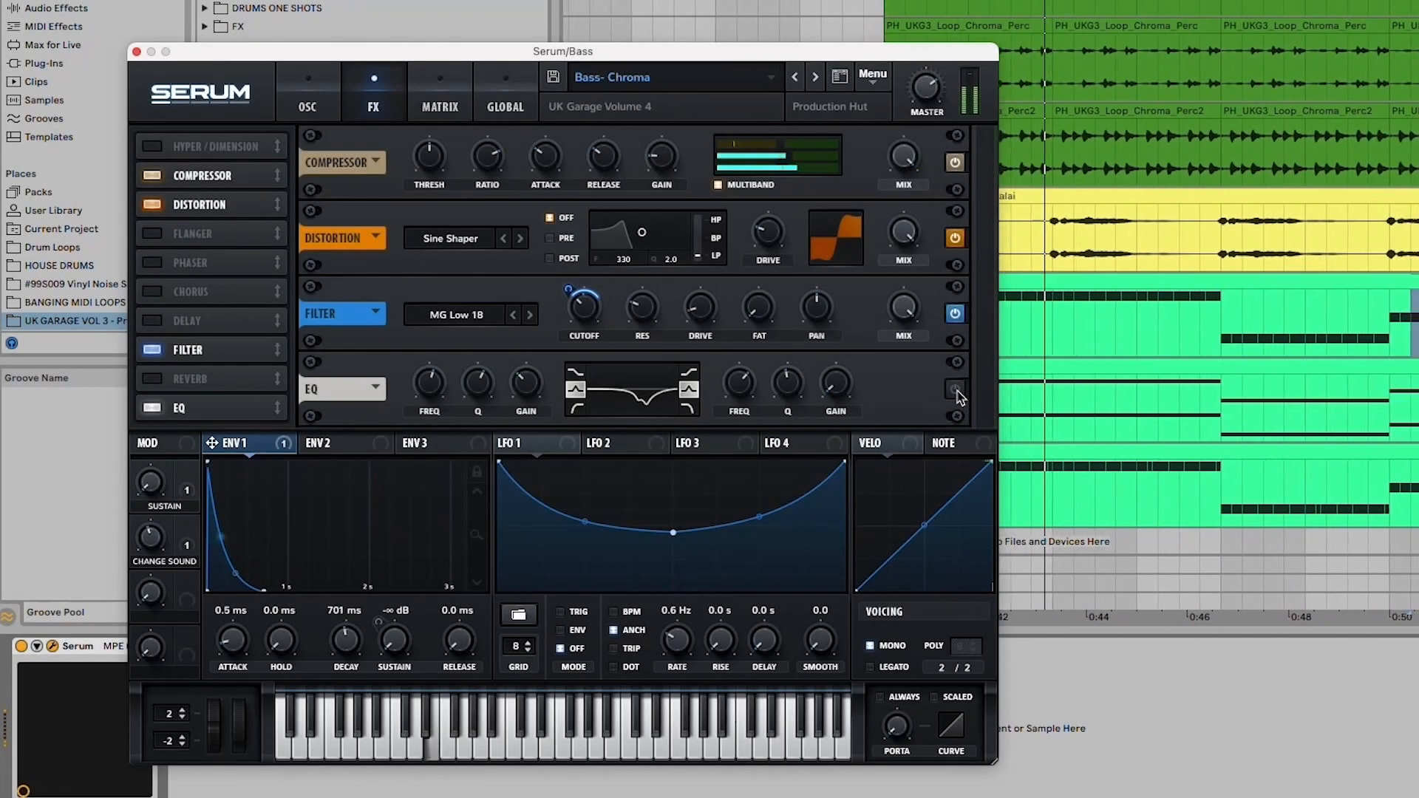
left_click(956, 390)
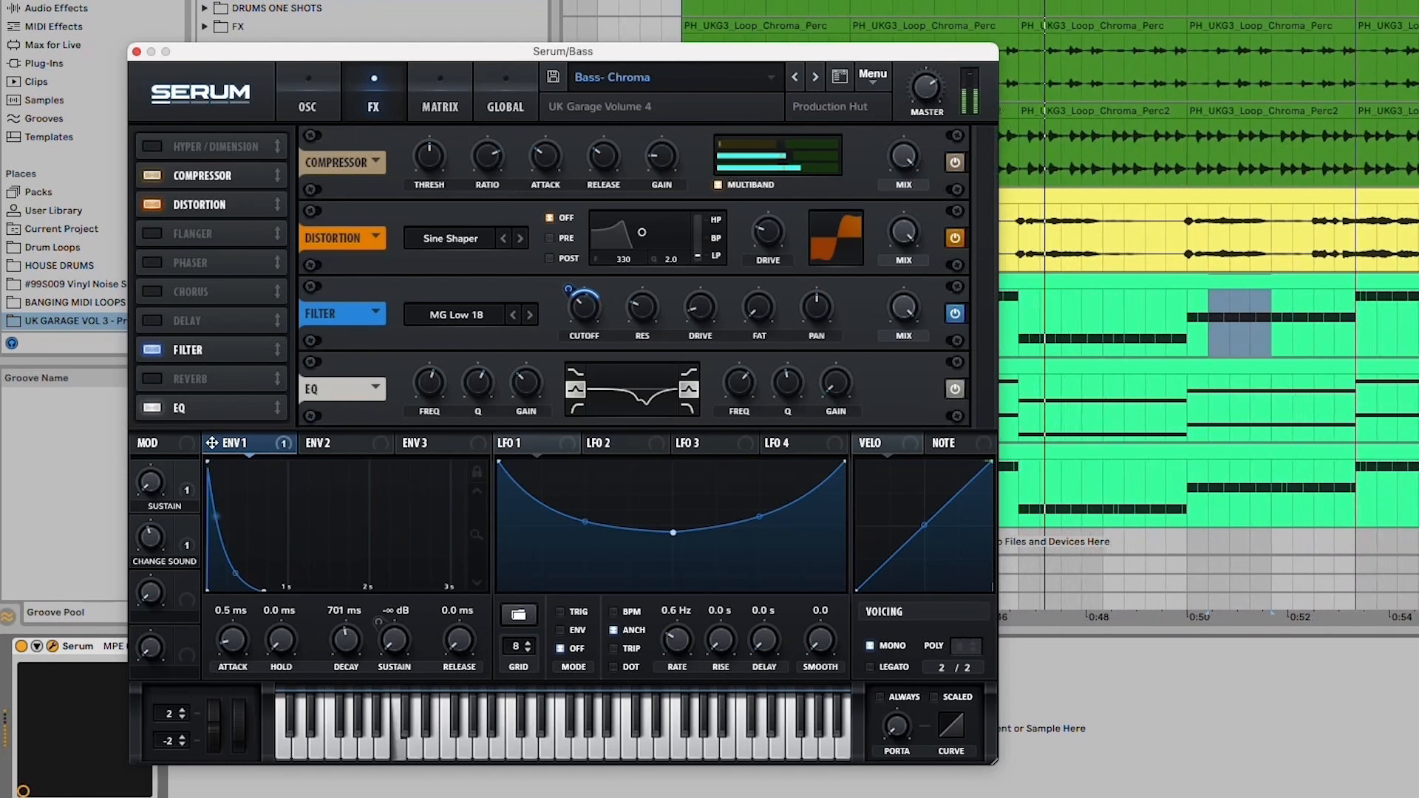
left_click(956, 390)
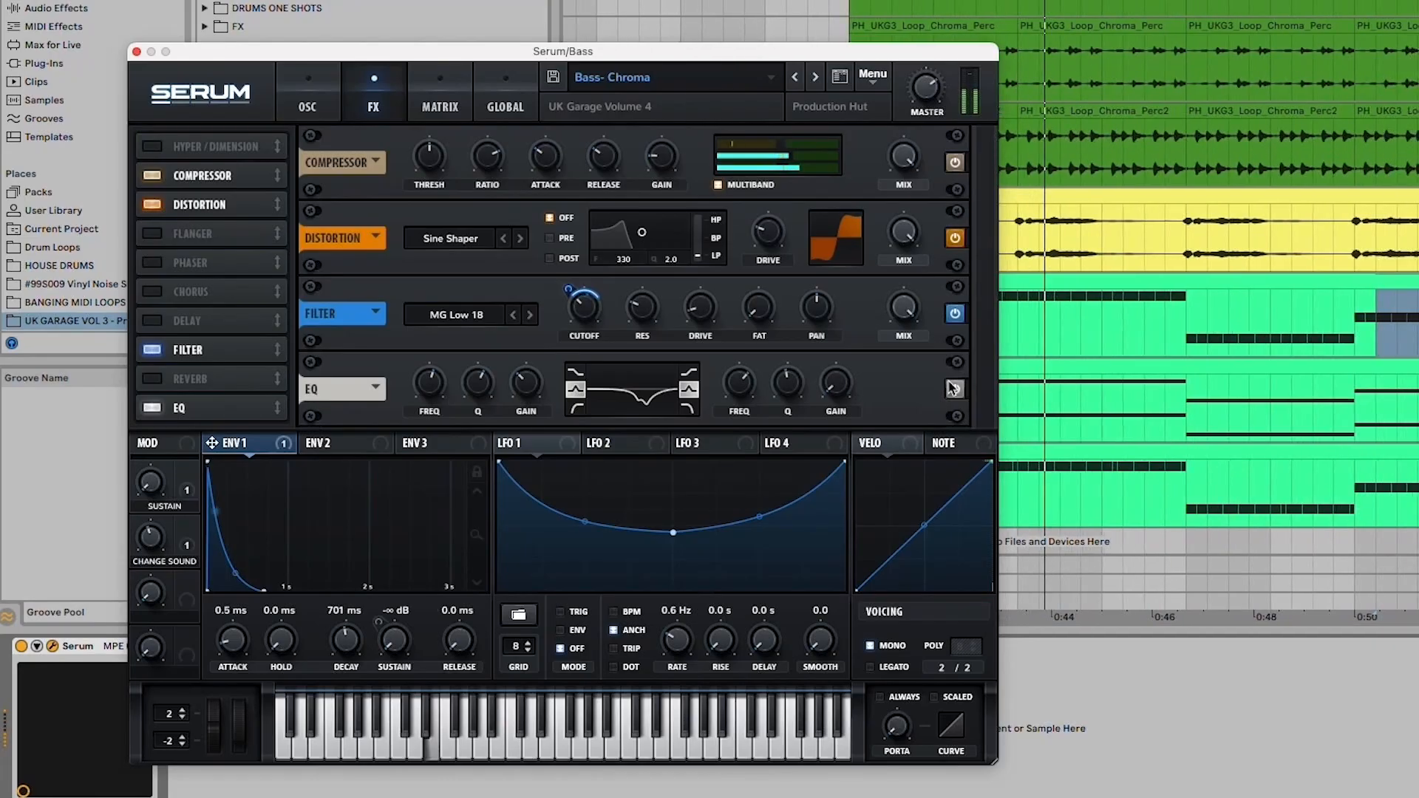
Step: Close the bass Serum, stop playback and move the 8-bar arrangement loop to start at bar 33
left_click(307, 96)
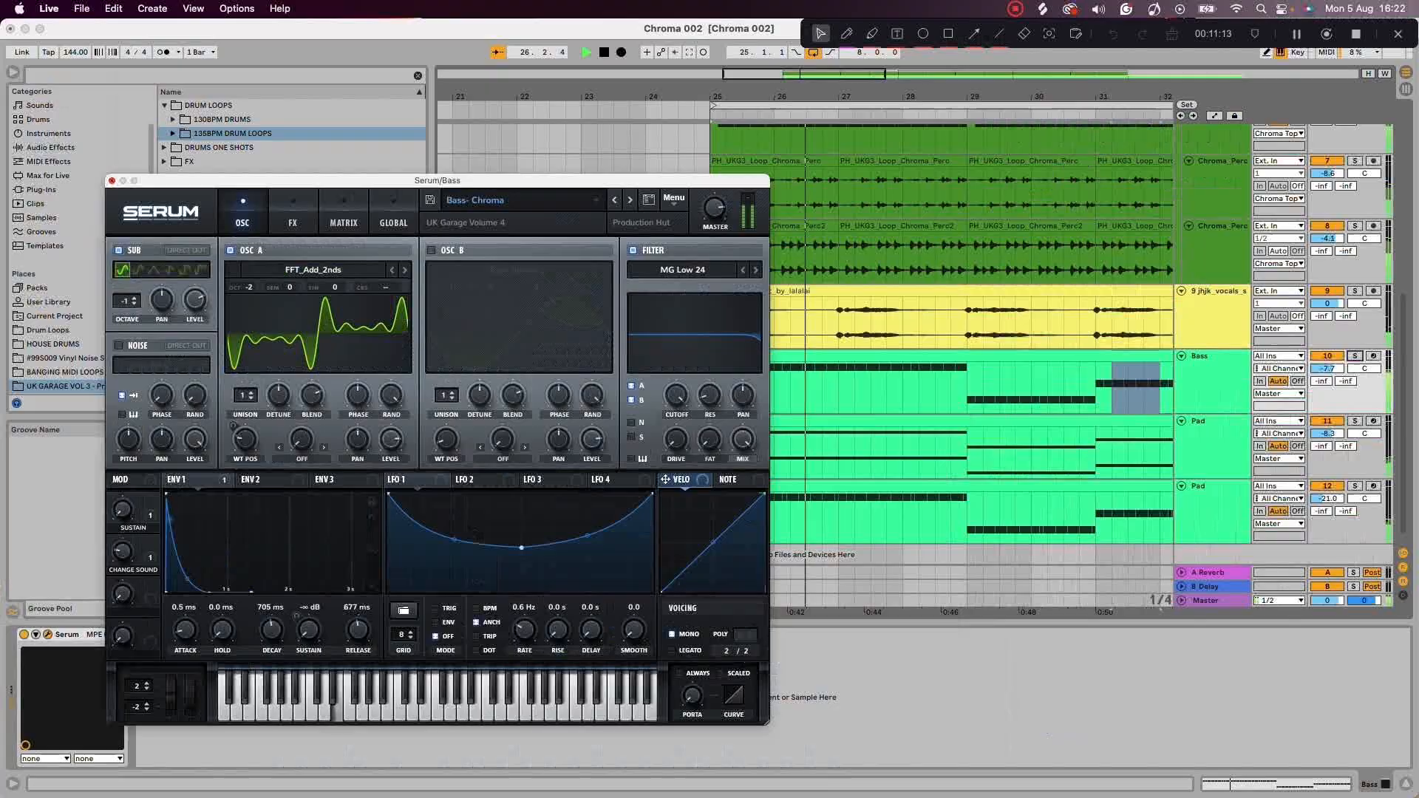
key("super+w")
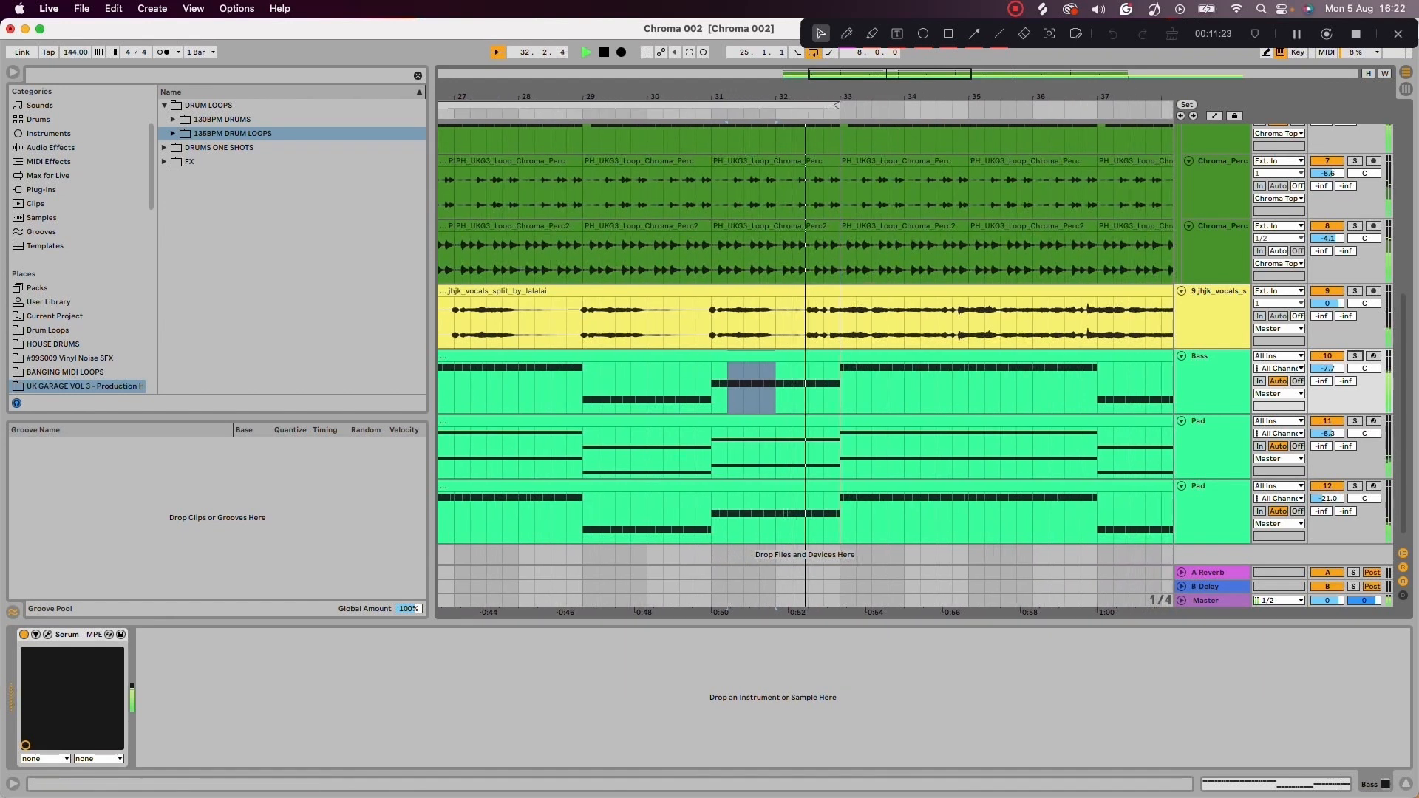
key("space")
key("minus")
key("minus")
left_click_drag(708, 106, 861, 106)
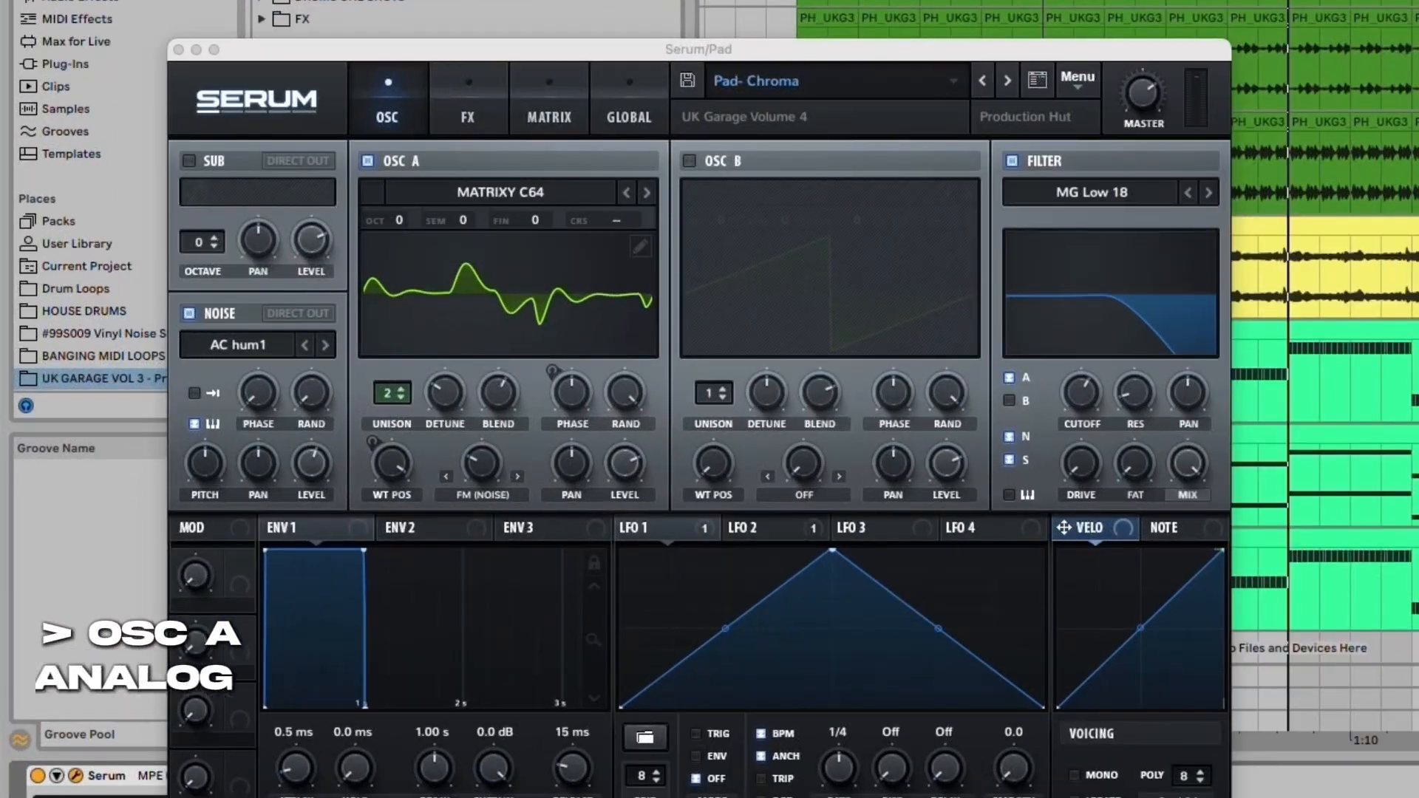
Step: In Serum on the Pad track, choose the Analog wavetable MATRIXY C64 for oscillator A
left_click(313, 270)
mouse_move(518, 222)
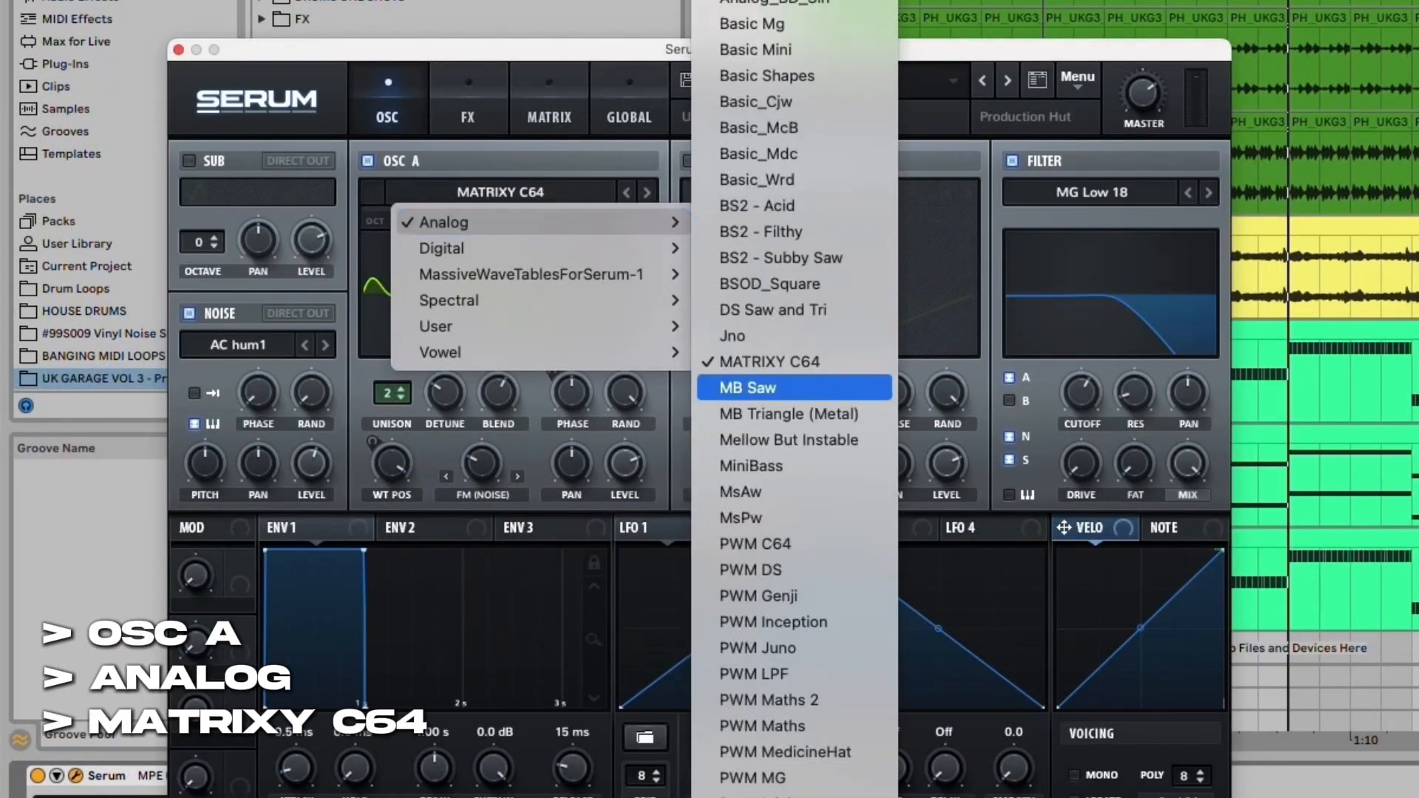
left_click(770, 362)
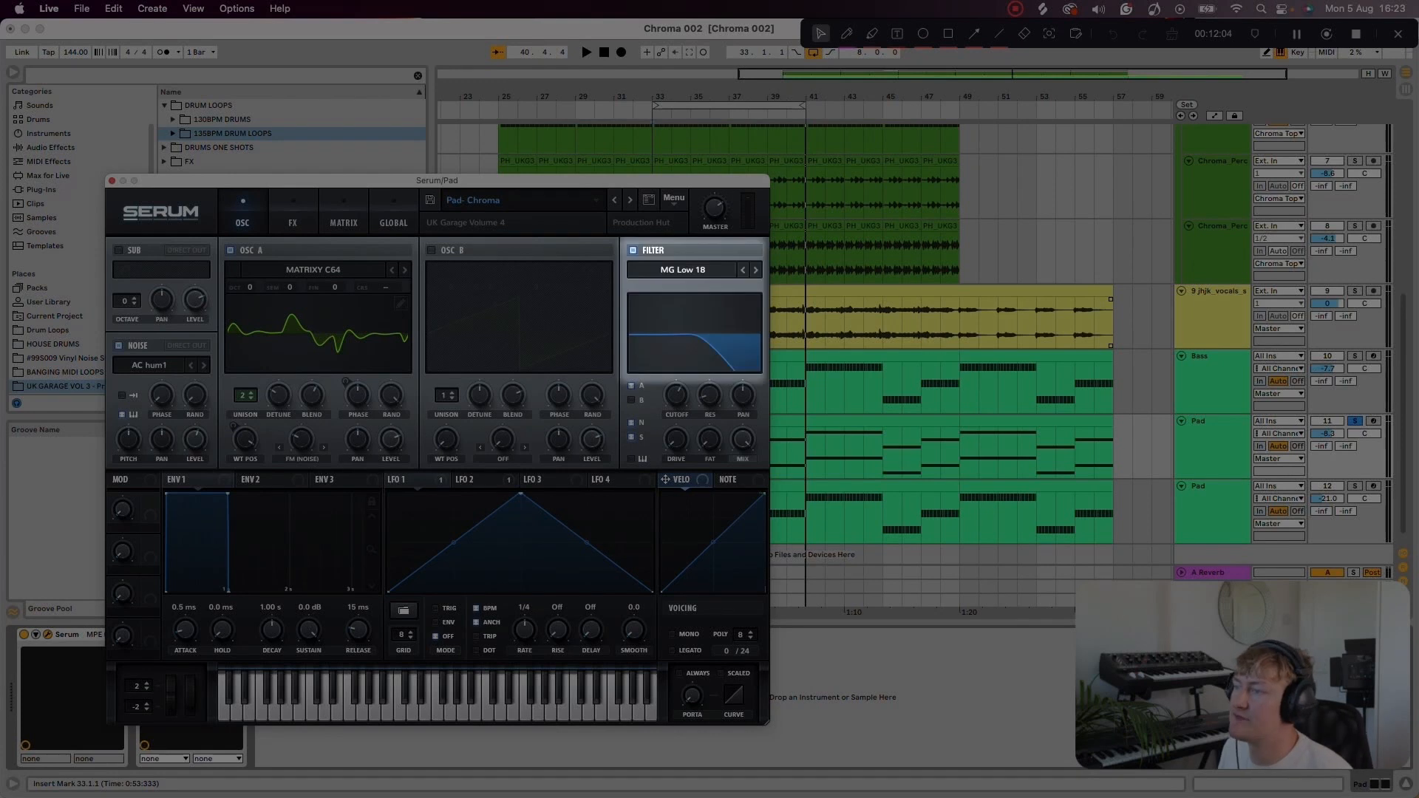
Step: Play the loop and compare the pad with its MG Low 18 filter off and on, trying small cutoff changes
left_click(633, 250)
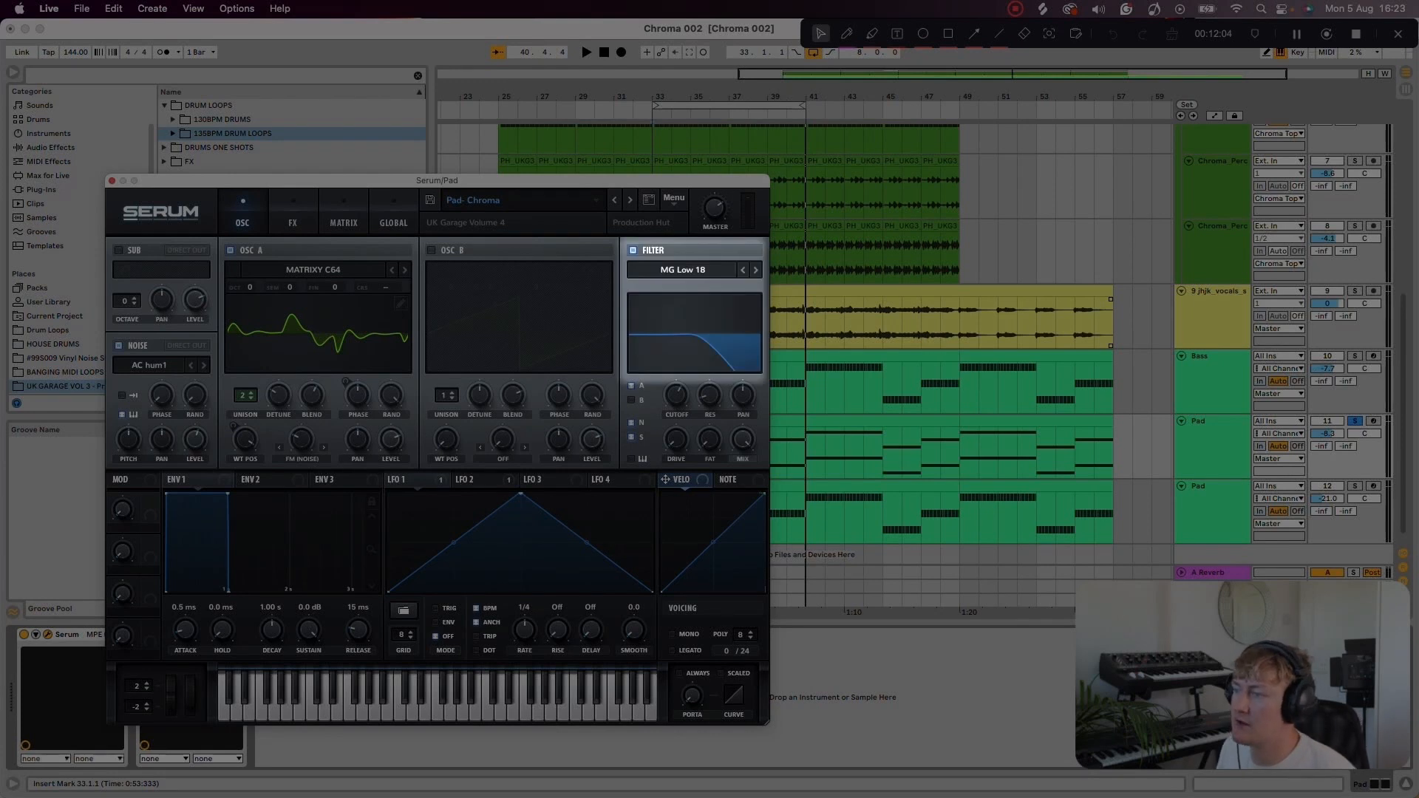
key("space")
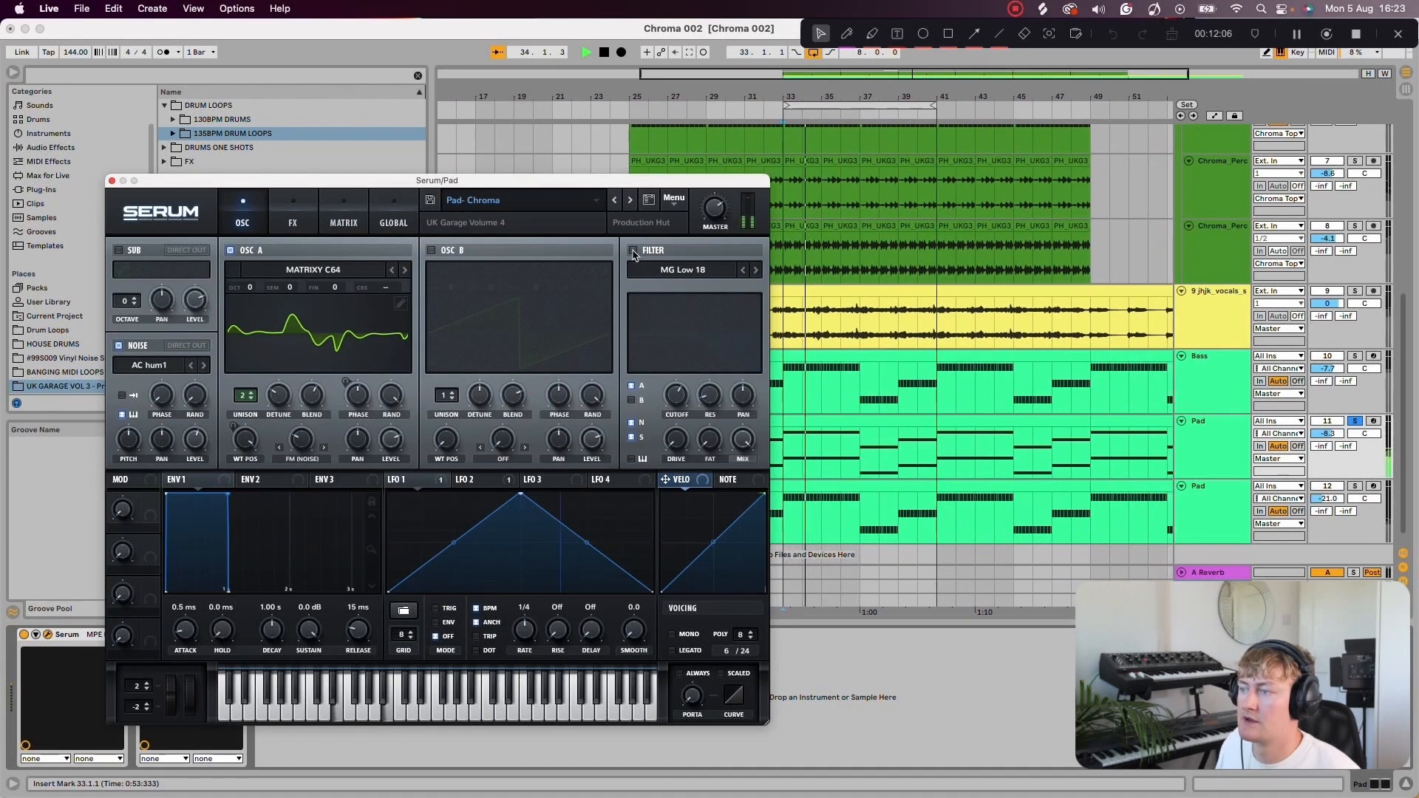
left_click(633, 251)
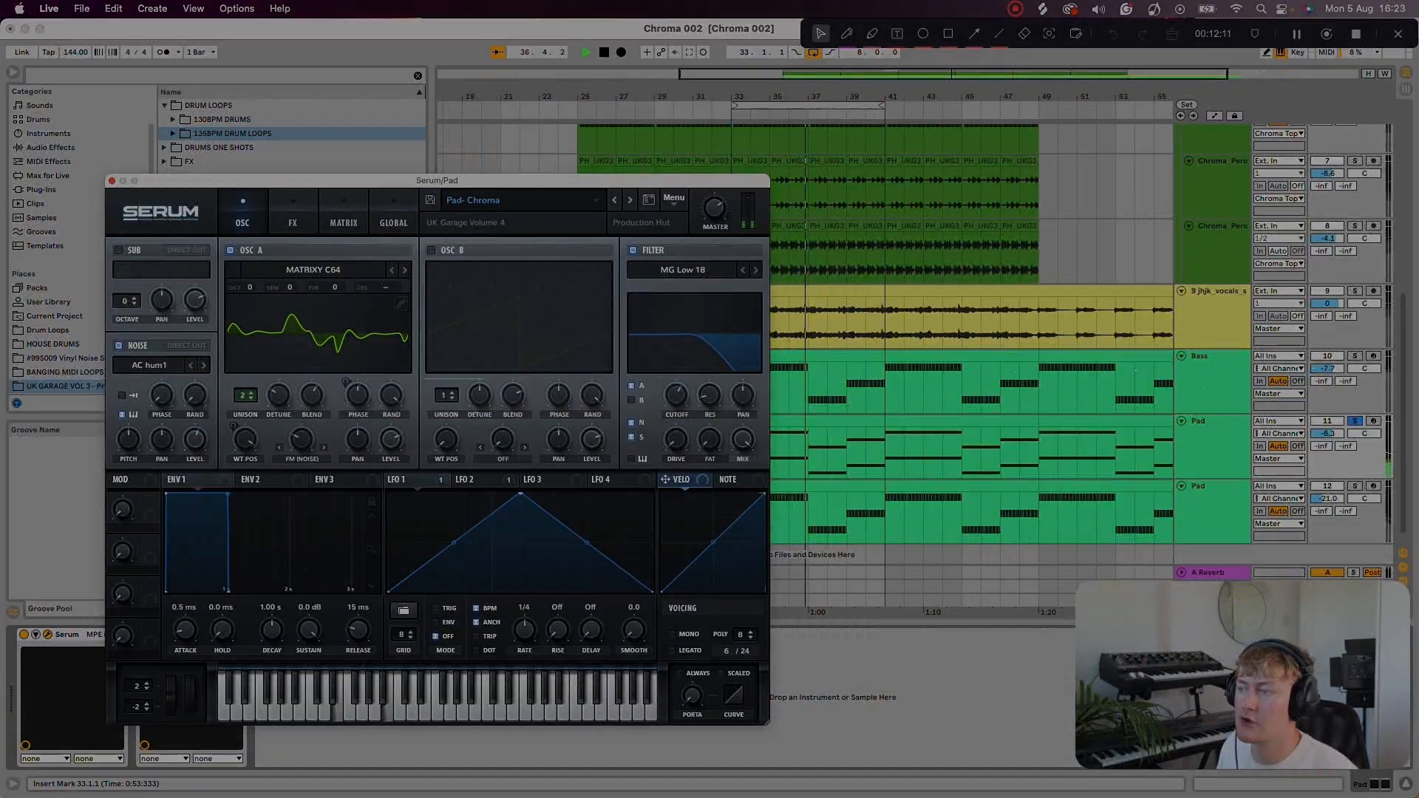
left_click_drag(677, 395, 677, 393)
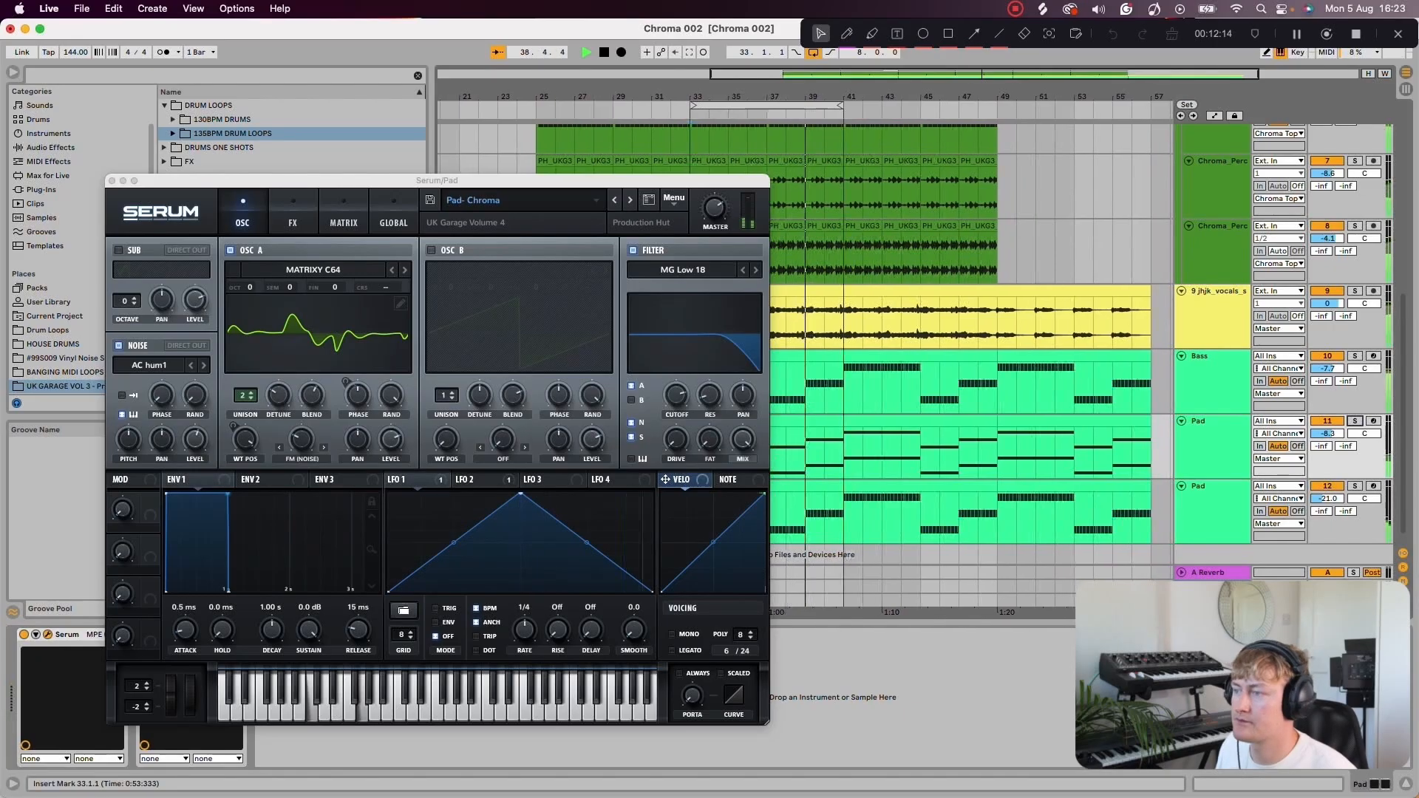
left_click_drag(676, 395, 676, 400)
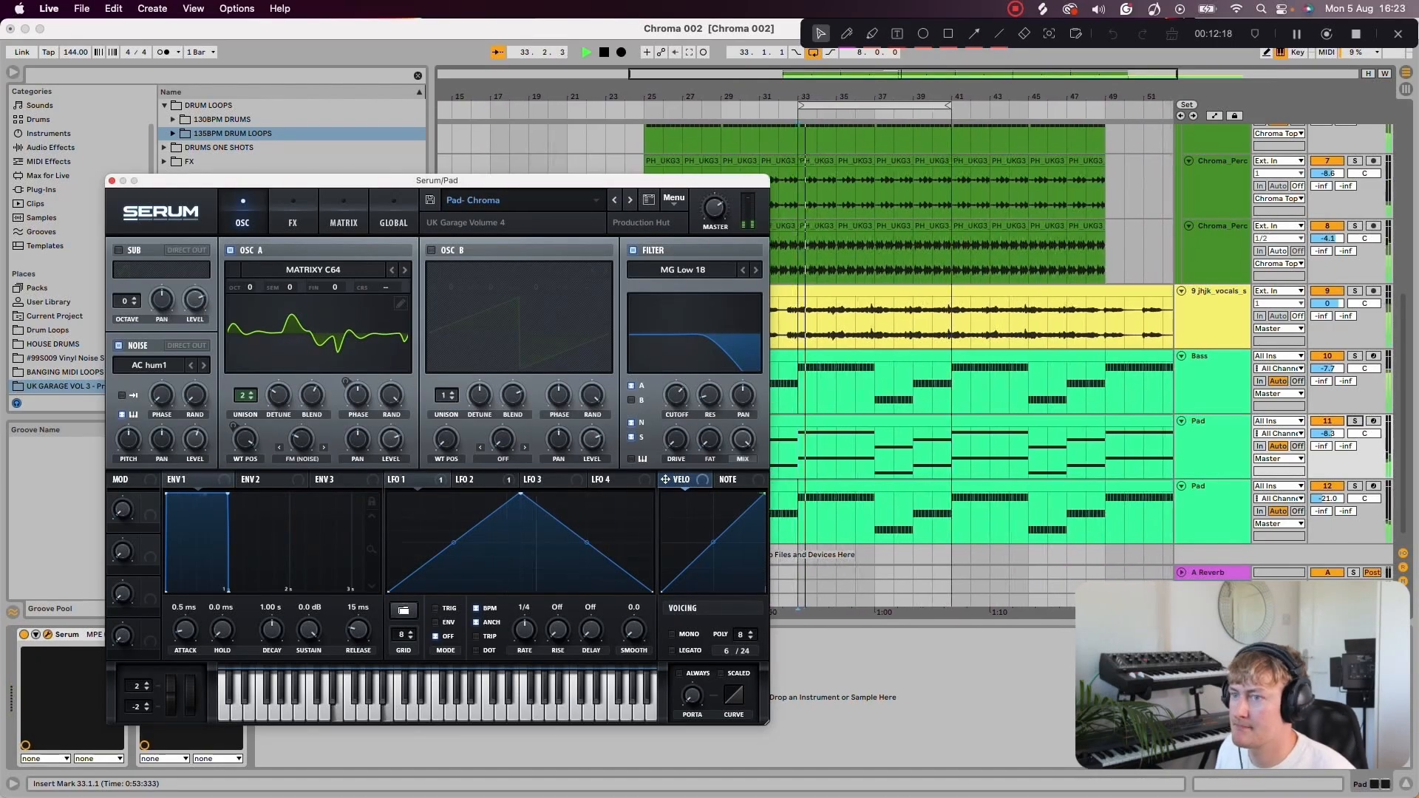
key("space")
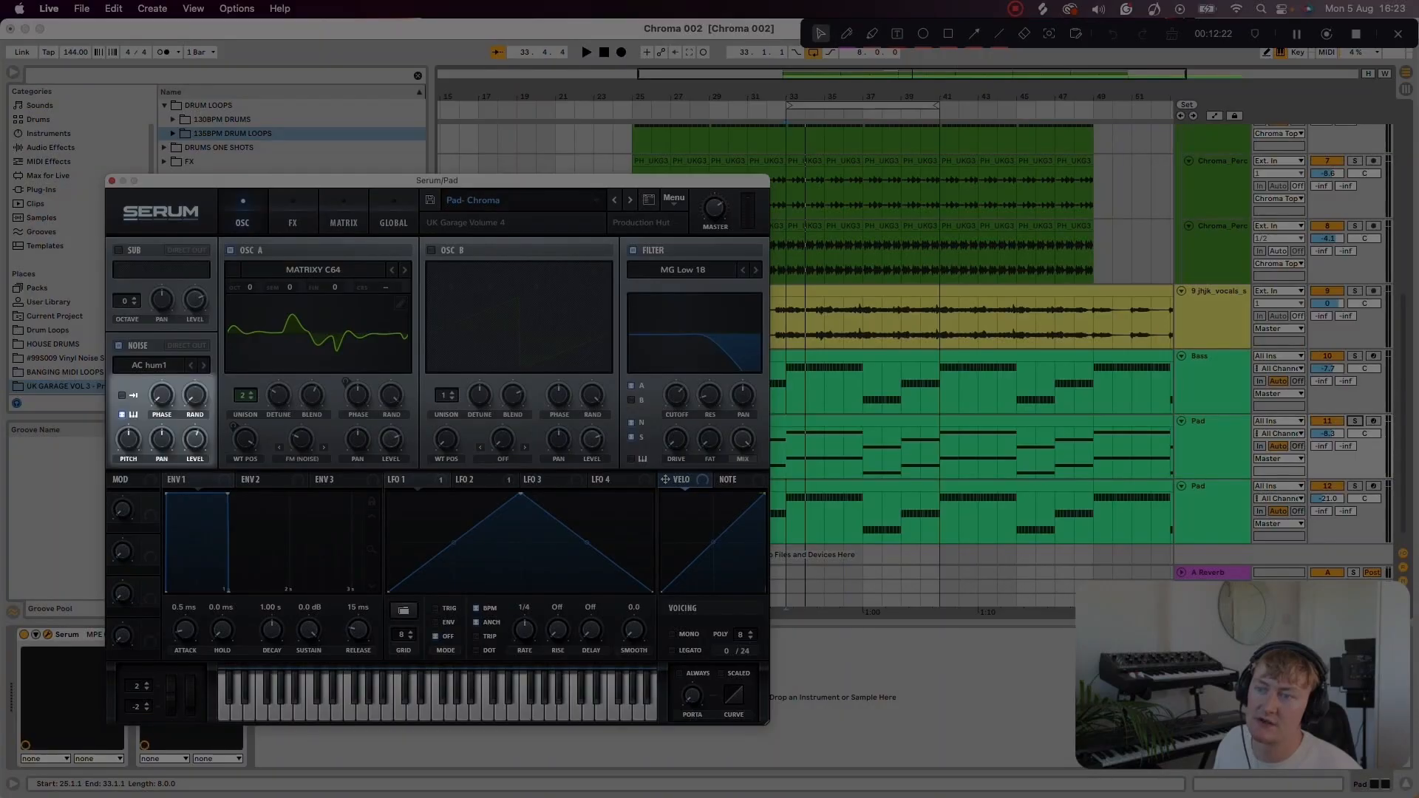
Step: Solo the Pad track and switch oscillator A off to hear the AC hum1 noise alone while adjusting its level
key("space")
left_click_drag(195, 439, 195, 391)
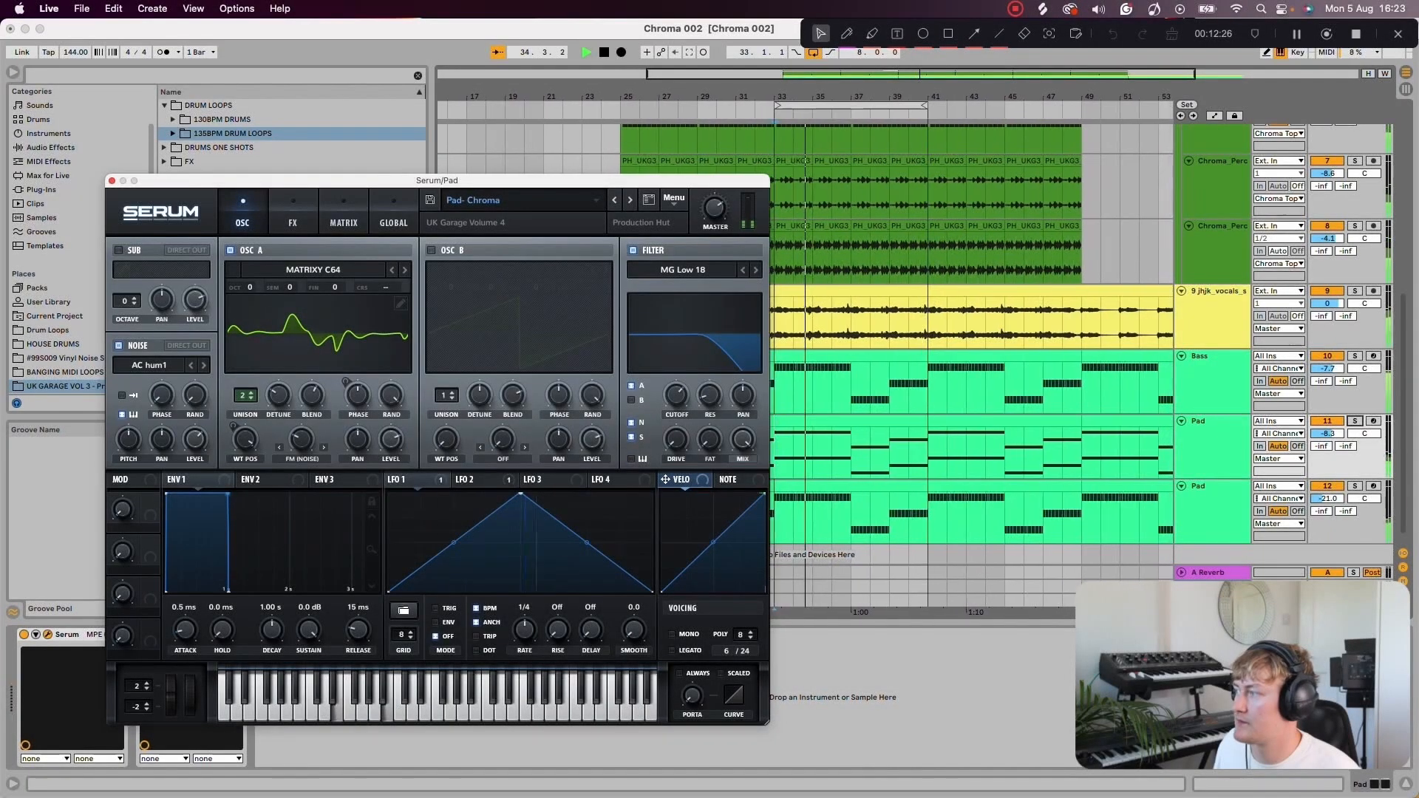
left_click(1354, 421)
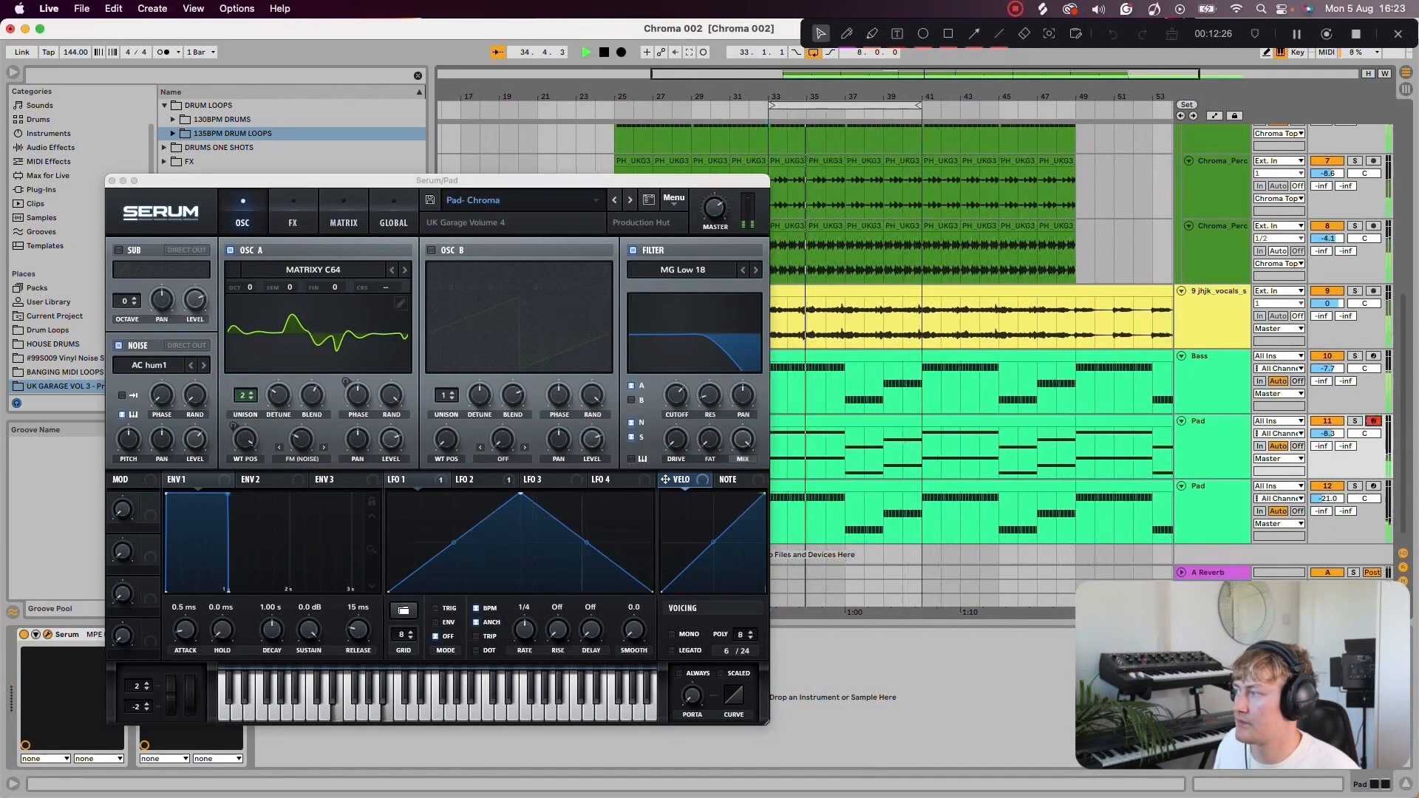
left_click(230, 250)
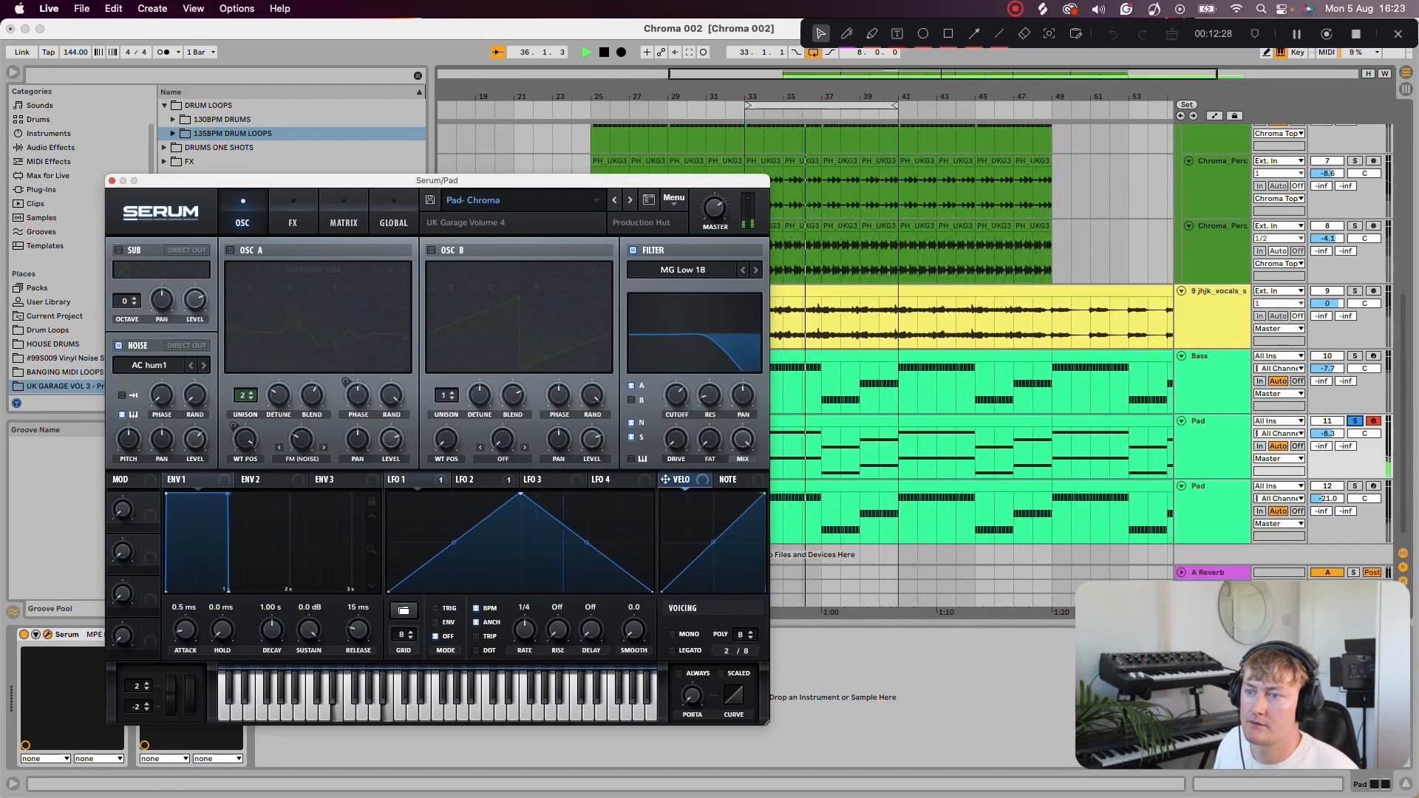
left_click_drag(195, 439, 195, 406)
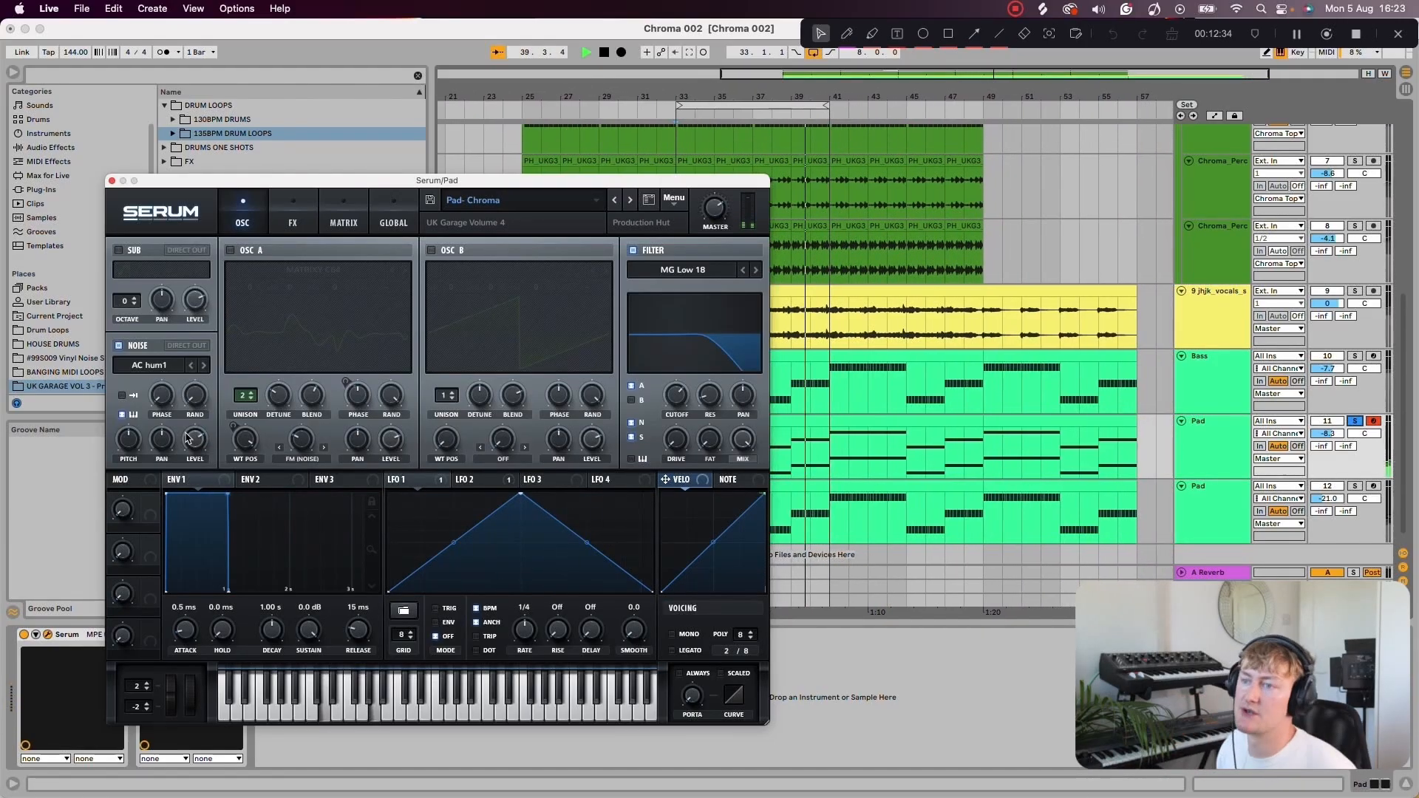
Step: View the pad's effects and switch oscillator A back on
left_click(292, 215)
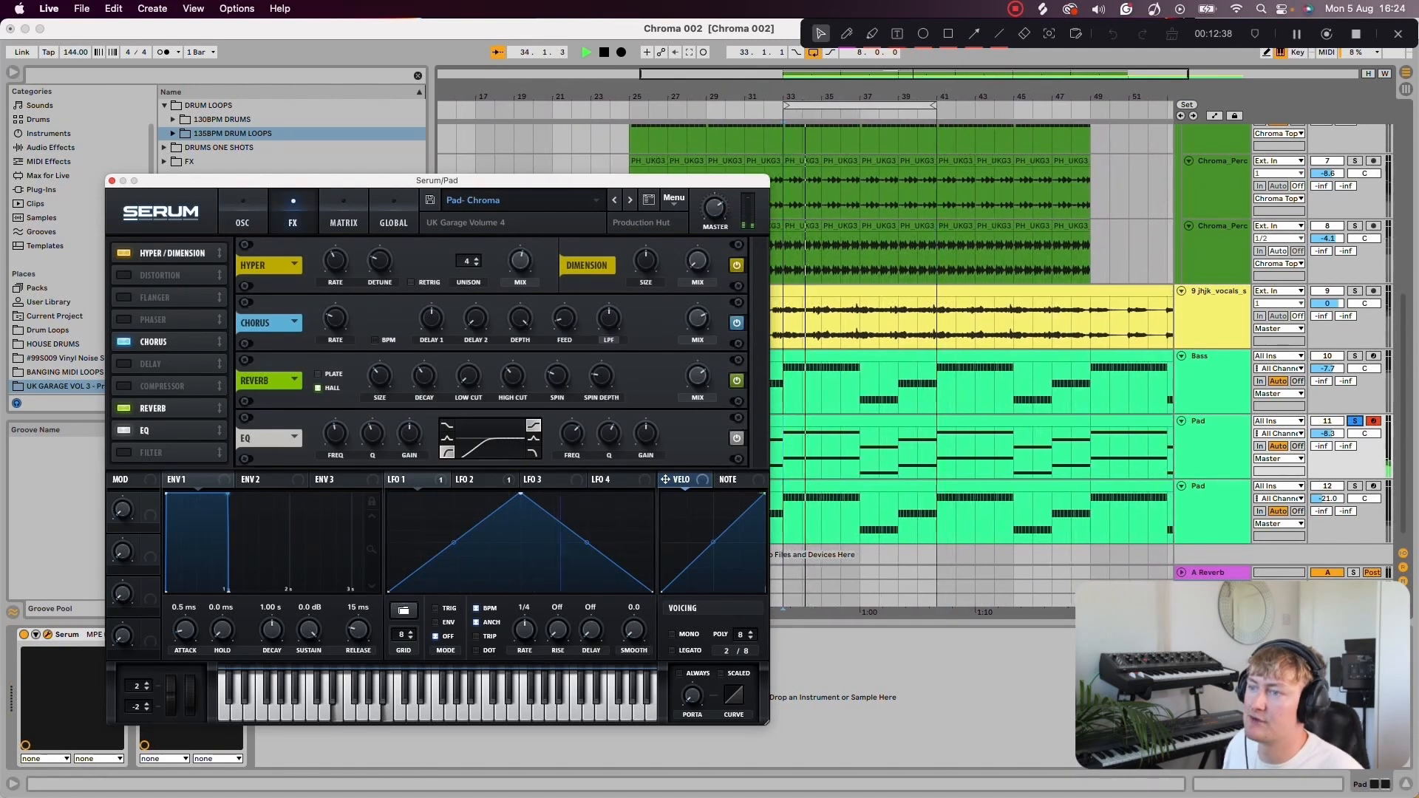
left_click(242, 215)
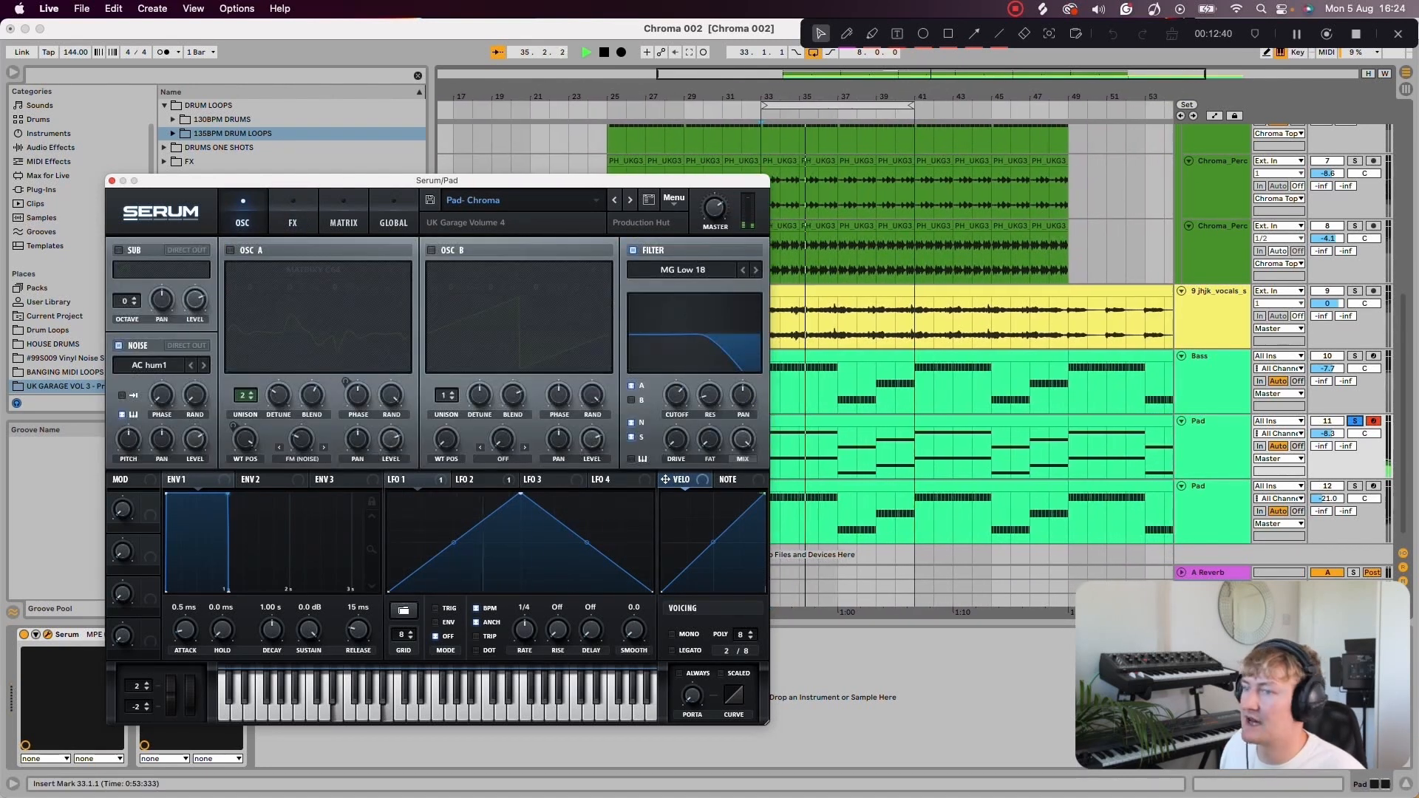
left_click(229, 251)
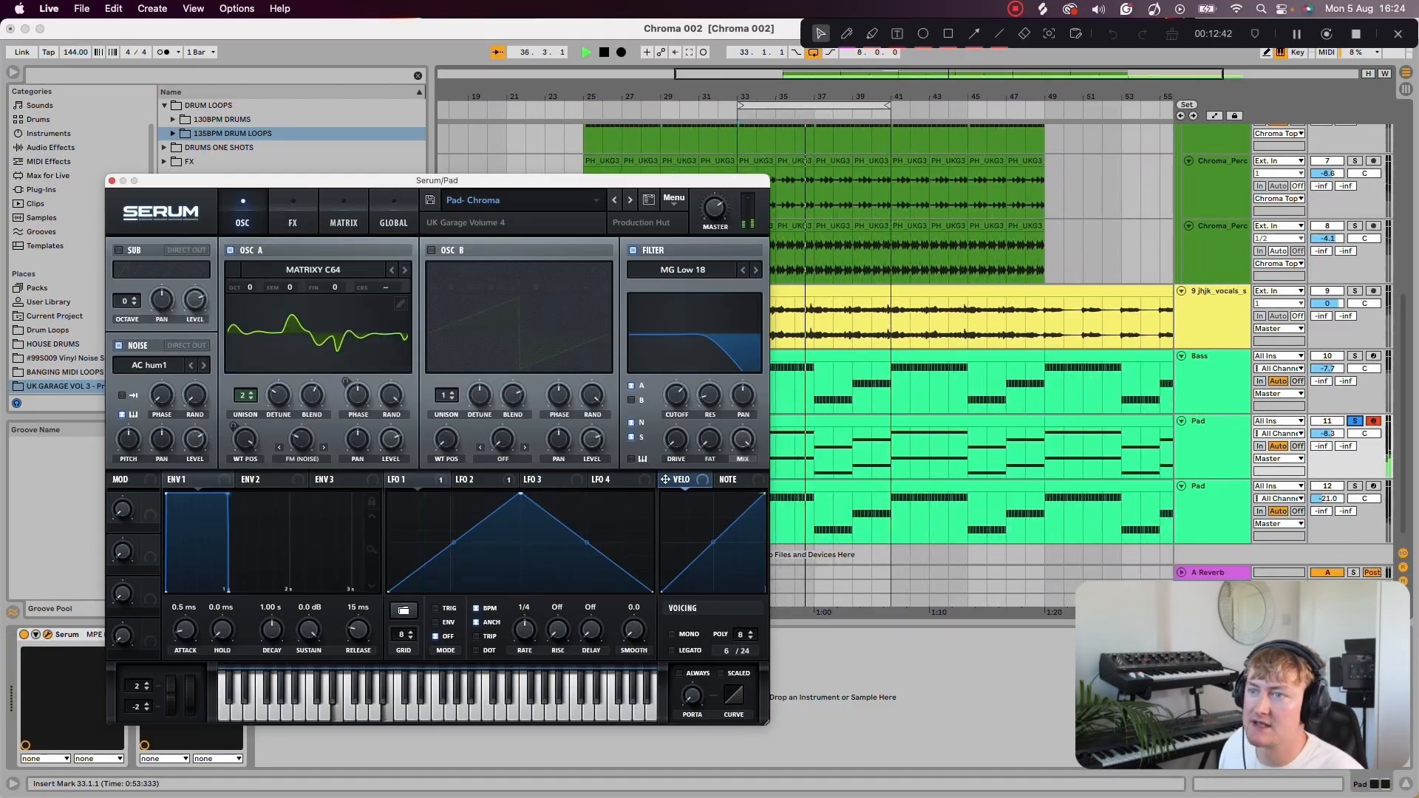
Step: Close the pad Serum, open the Pad clip at bar 33 and enlarge the MIDI editor to show all its notes
left_click(113, 182)
double_click(777, 424)
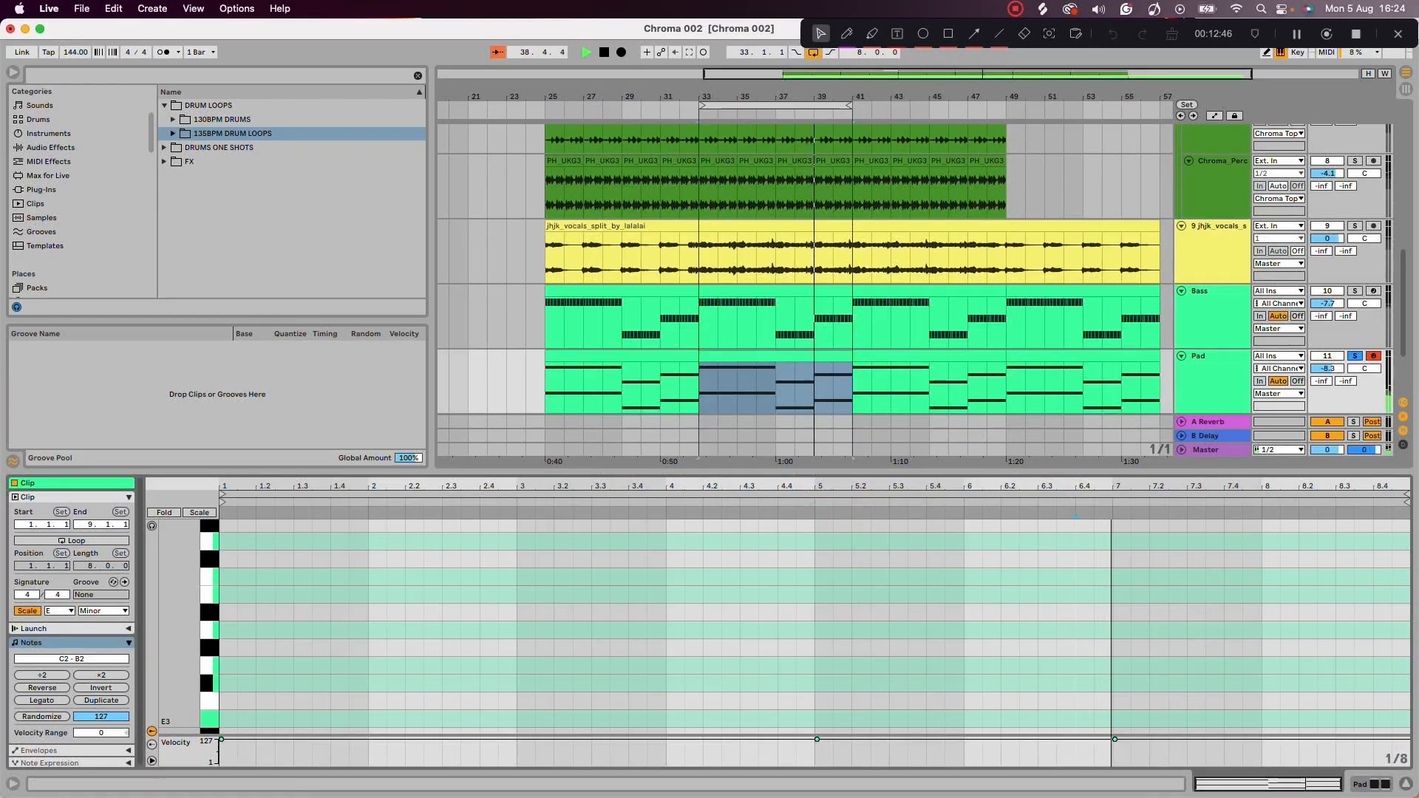
key("space")
scroll(776, 628, "down", 3)
left_click_drag(776, 471, 776, 223)
scroll(739, 606, "down", 1)
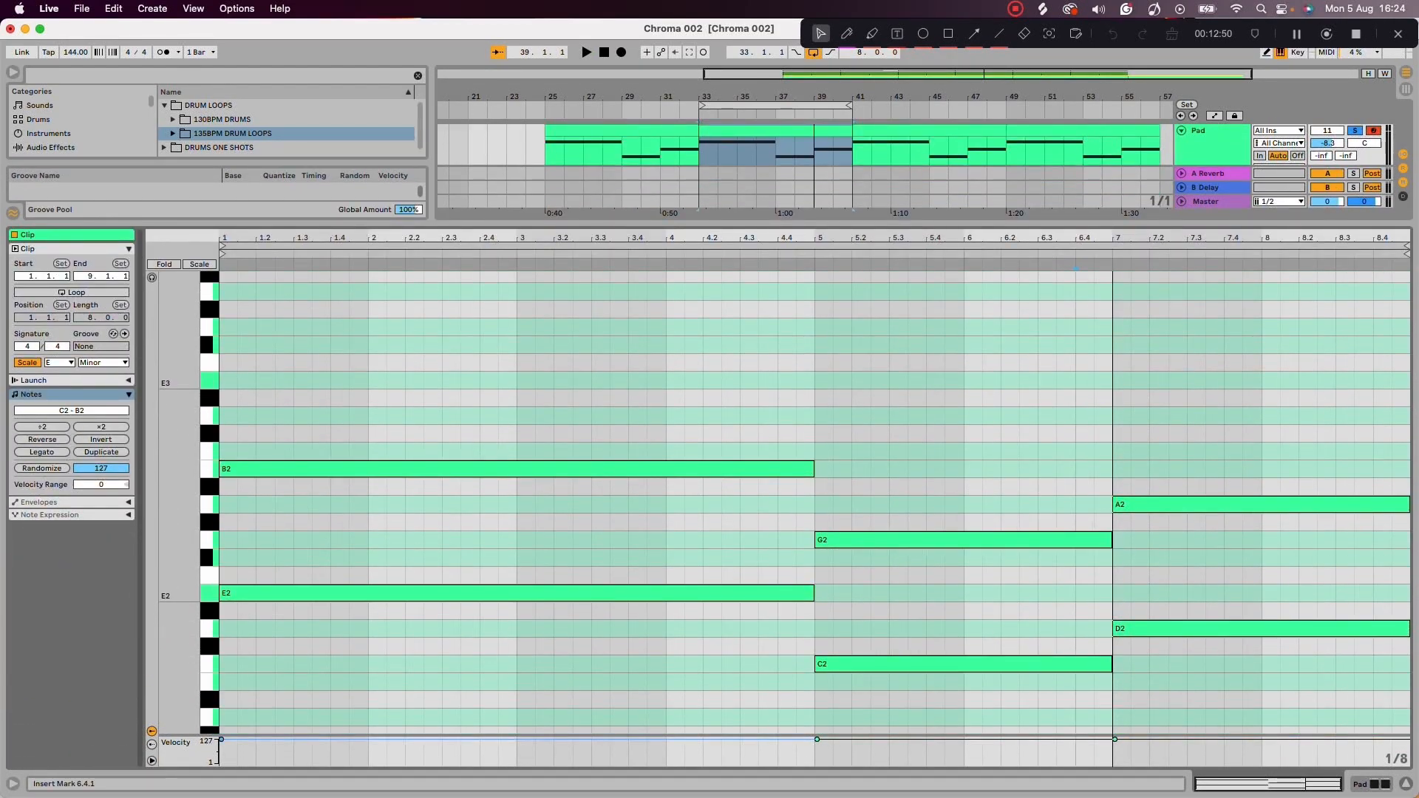
Step: Select the lower pad notes E2, C2 and D2 to point them out, clear the selection and play the chords
left_click_drag(600, 580, 1227, 707)
left_click_drag(685, 565, 1274, 710)
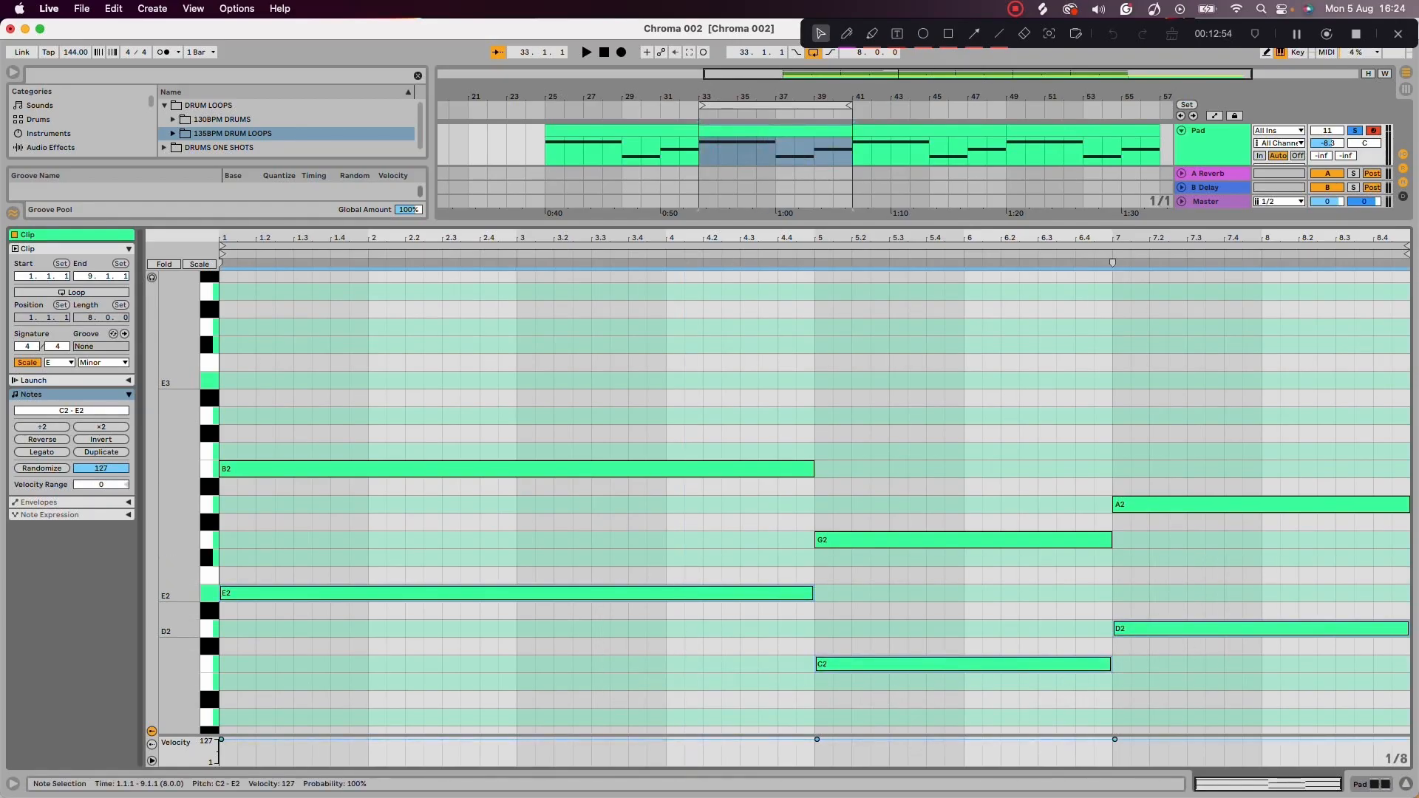
left_click(628, 523)
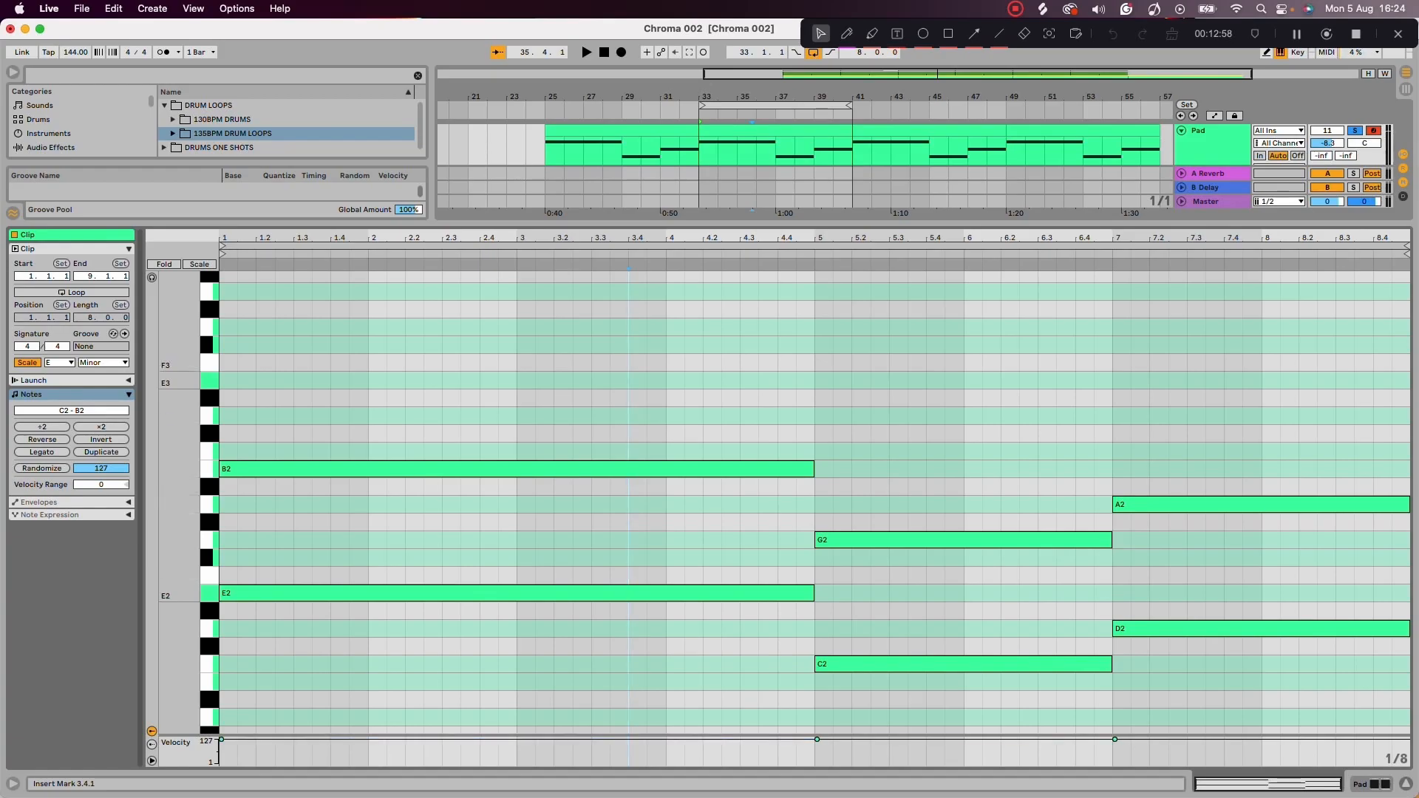
key("space")
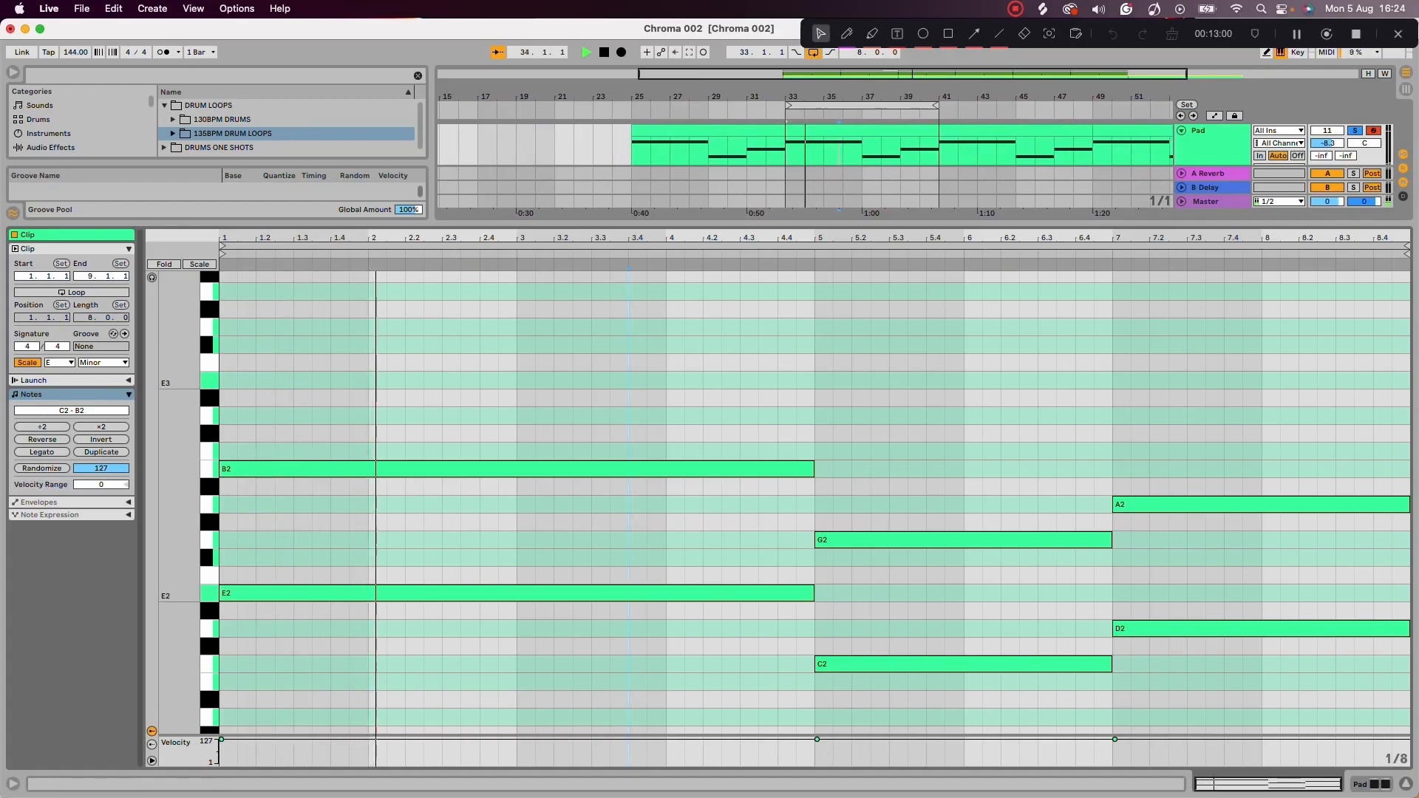
Step: Switch from the Pad clip's notes to its device chain and open the kHs Trance Gate plug-in
key("alt+super+l")
key("shift+Tab")
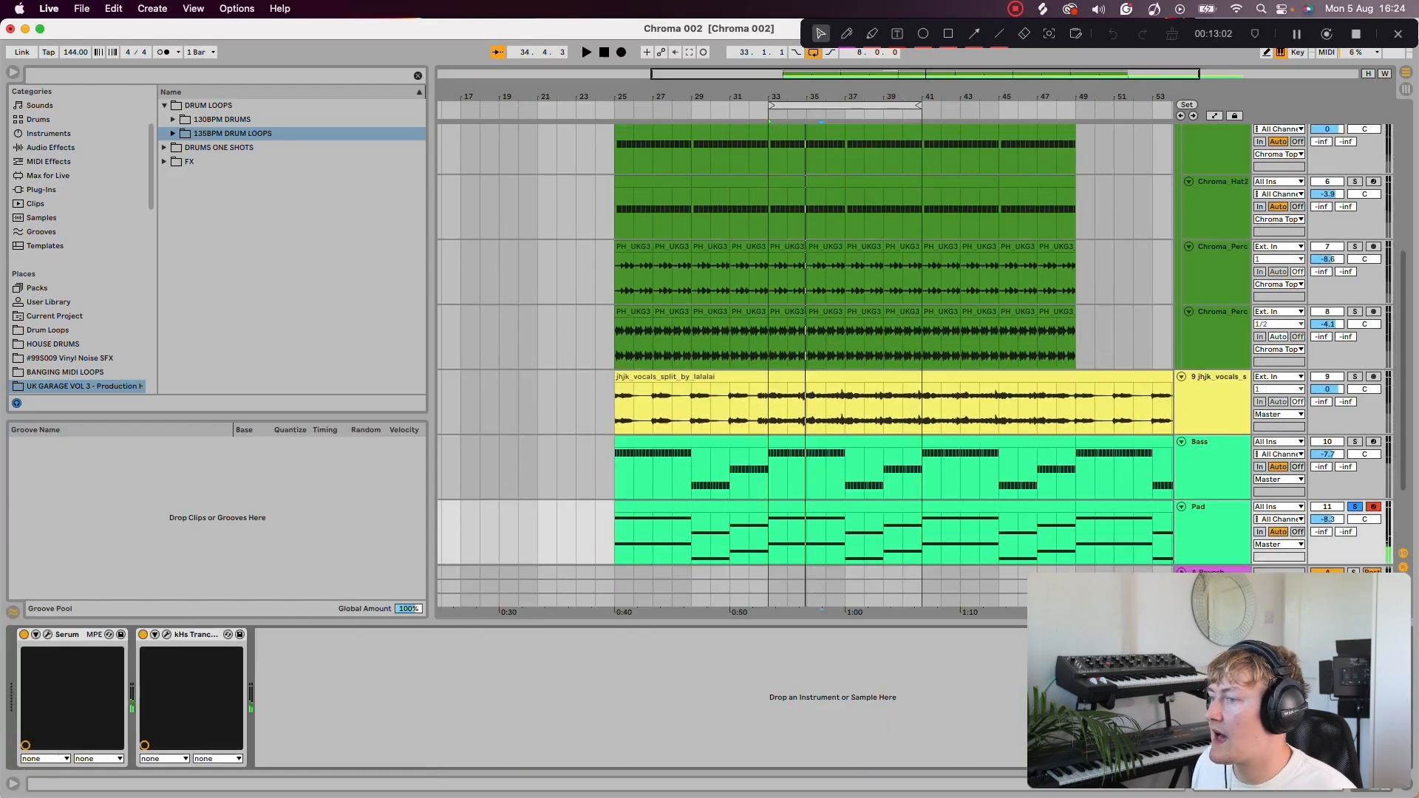
left_click(166, 635)
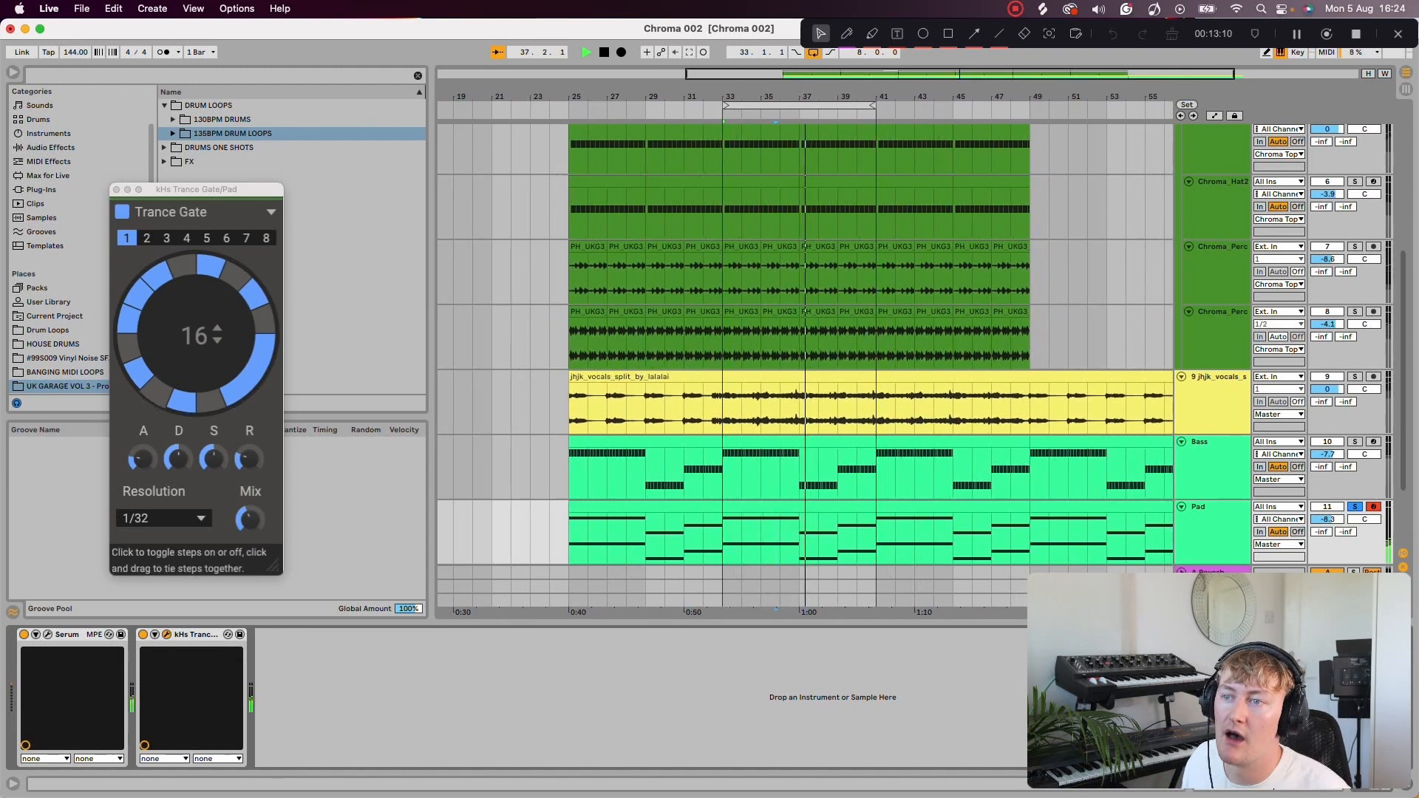
Step: Audition Trance Gate patterns 2, 3 and 4, return to pattern 1 and close the plug-in
left_click(147, 238)
left_click(166, 238)
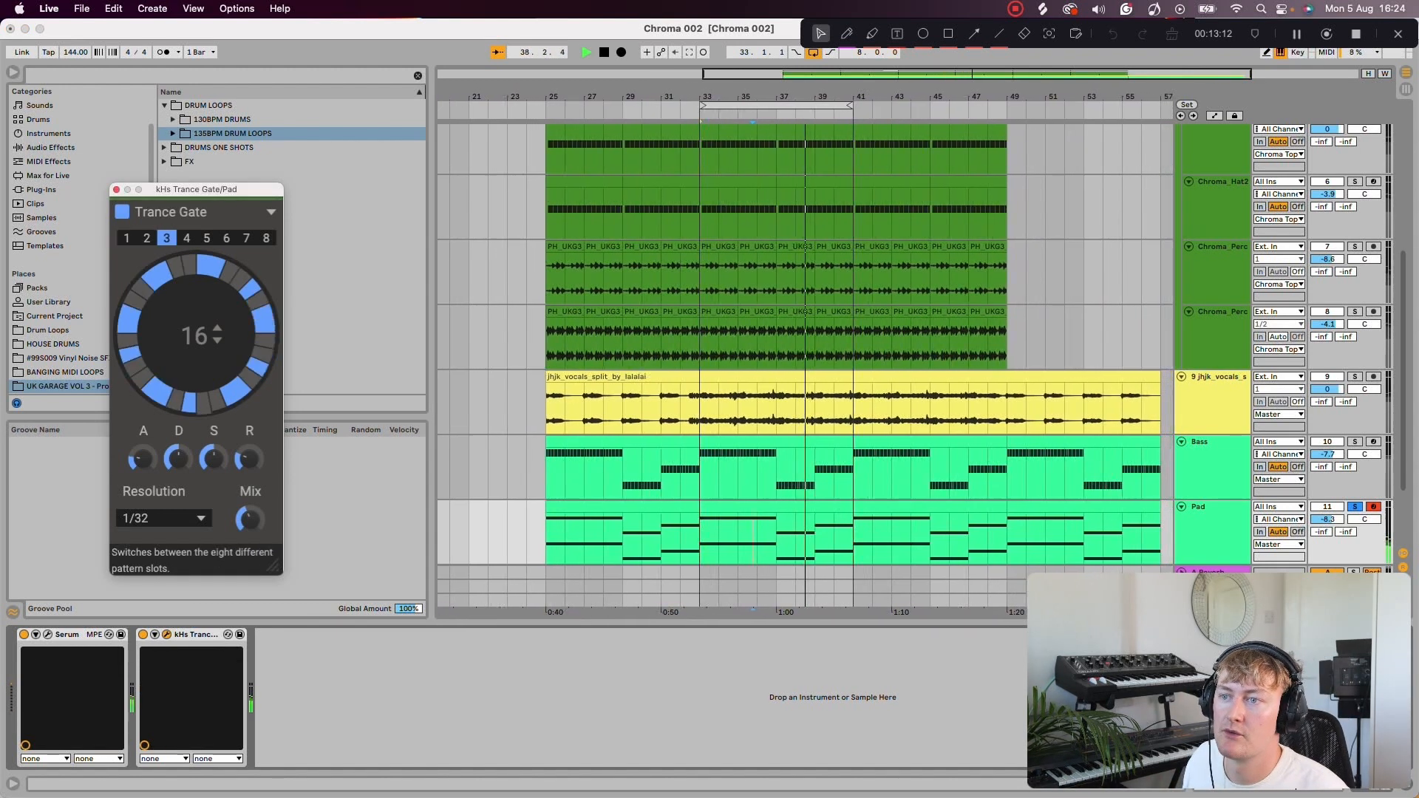
left_click(186, 238)
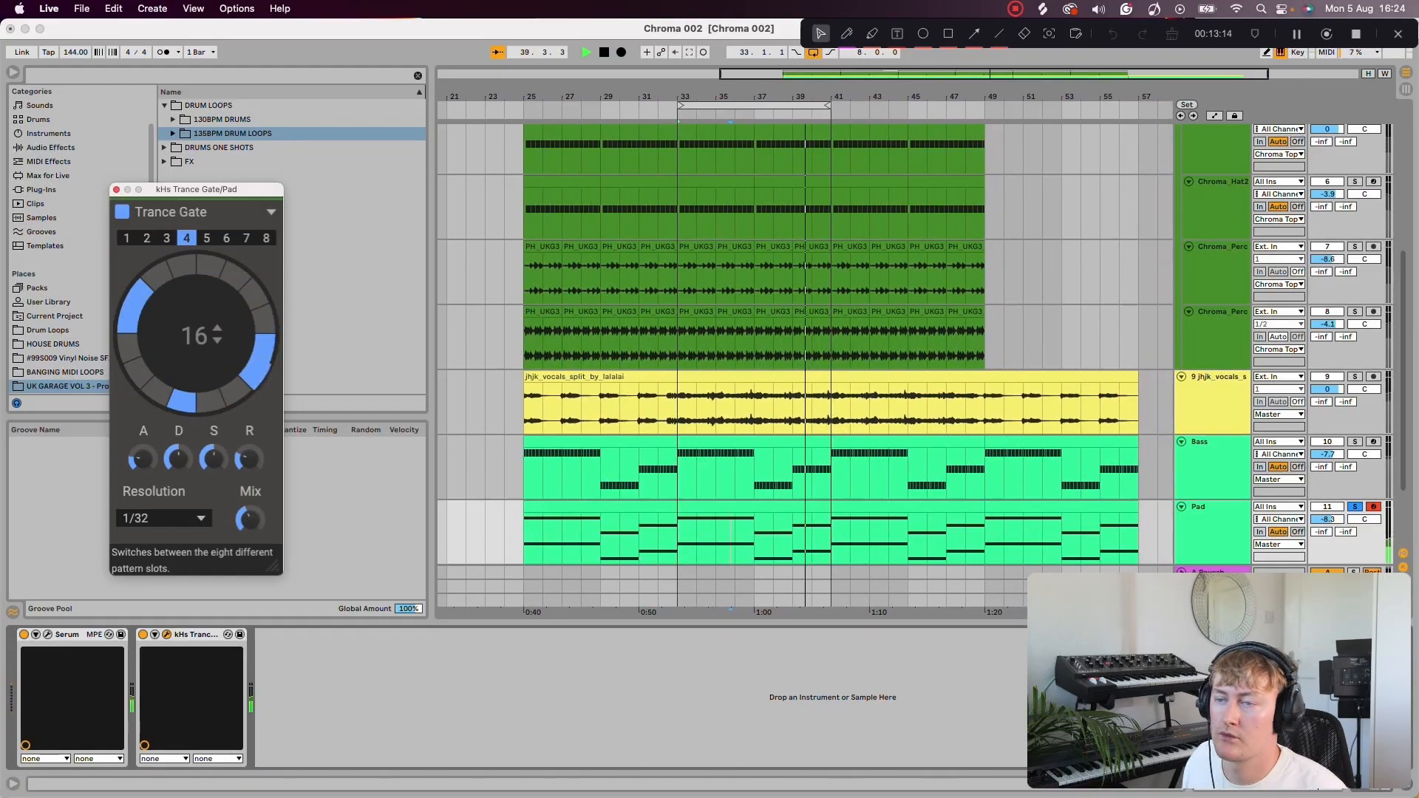
left_click(126, 238)
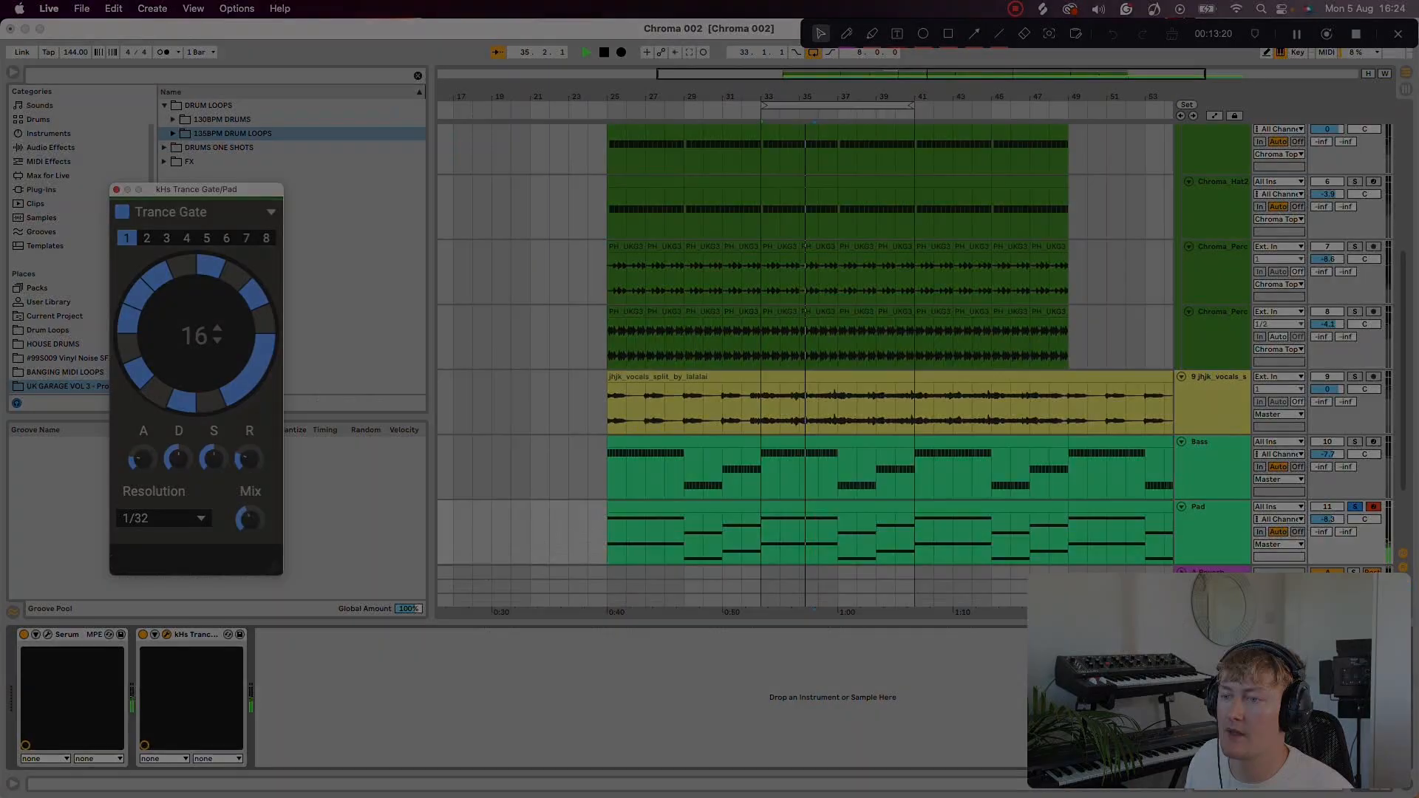
left_click_drag(250, 519, 250, 488)
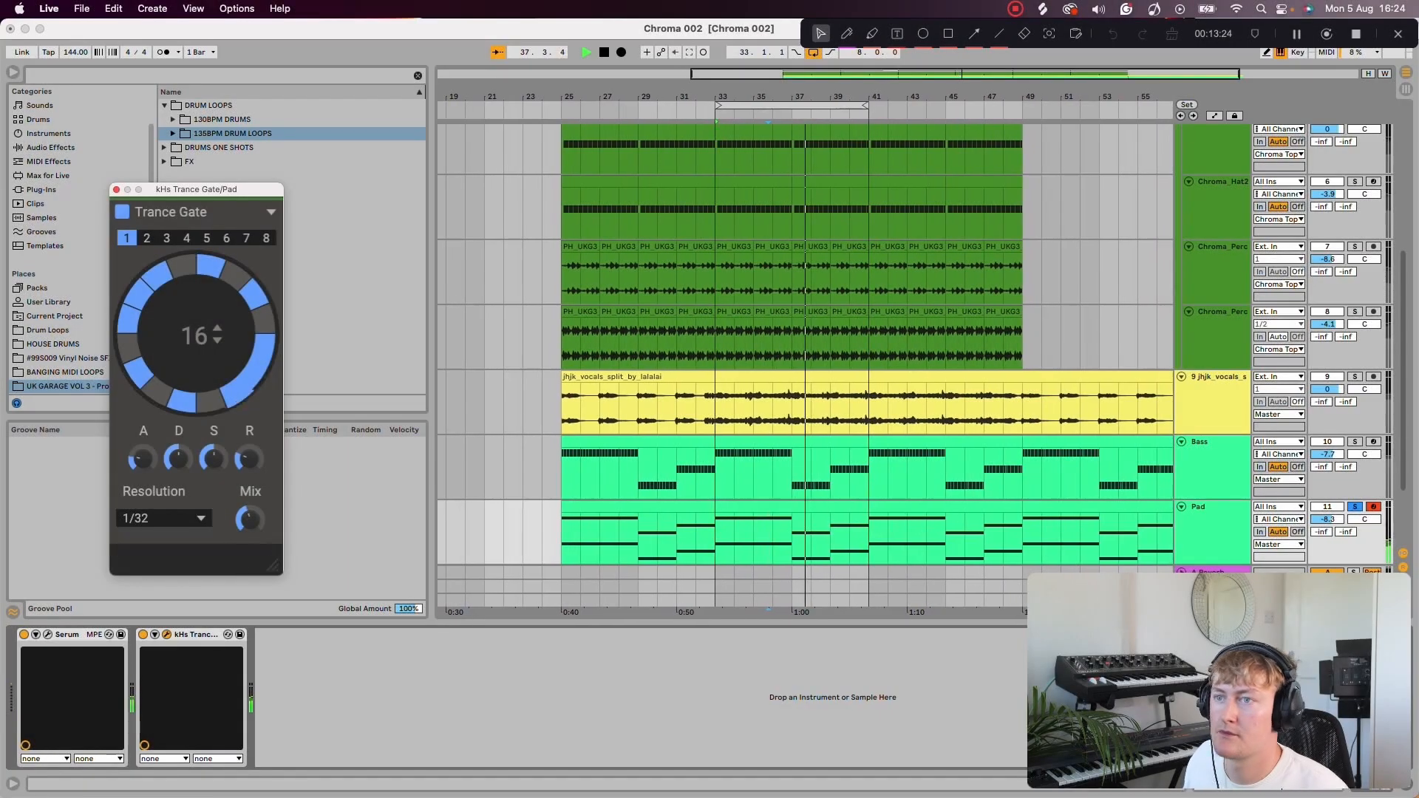
left_click(116, 190)
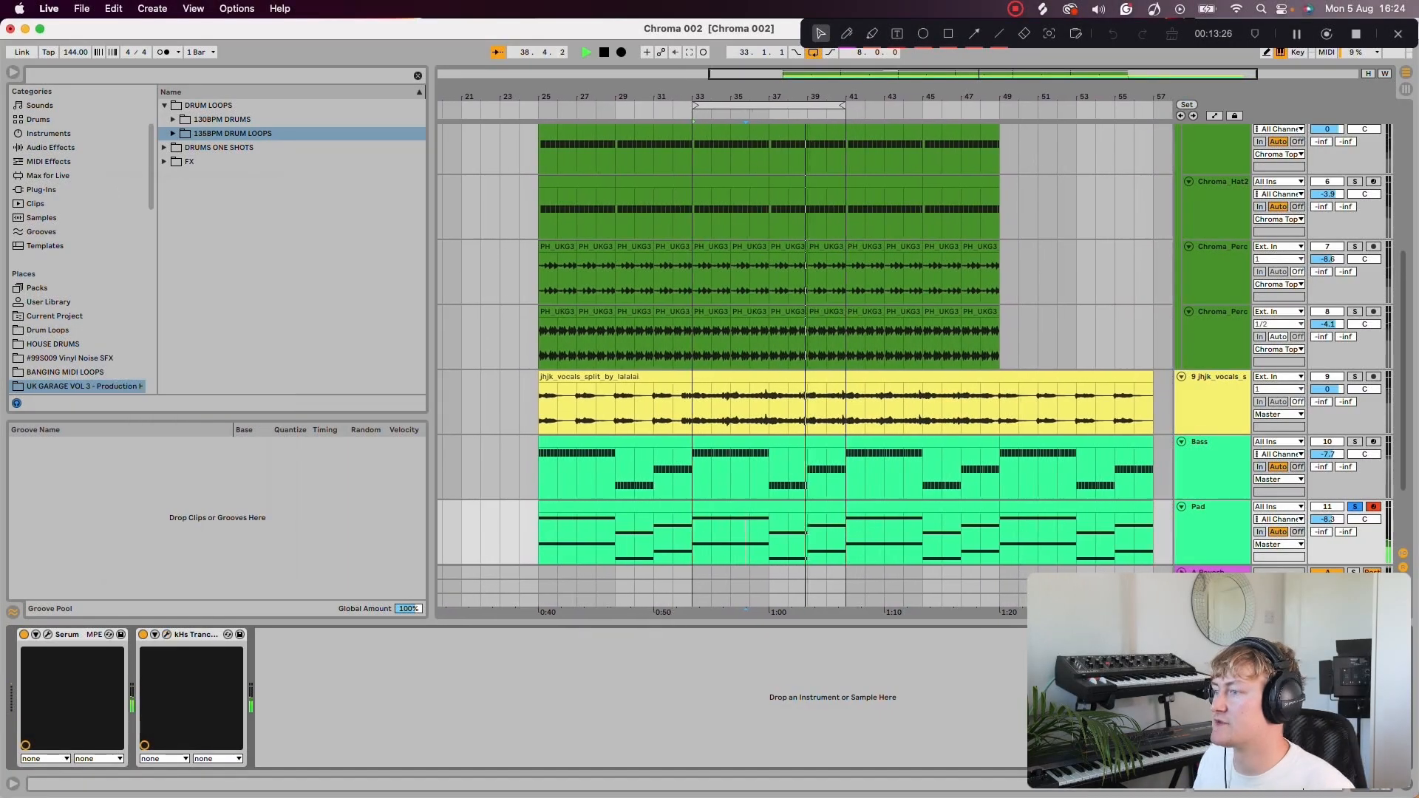
Step: Solo the second Pad track, track 12, and open its Serum instrument while the loop plays
scroll(806, 403, "down", 1)
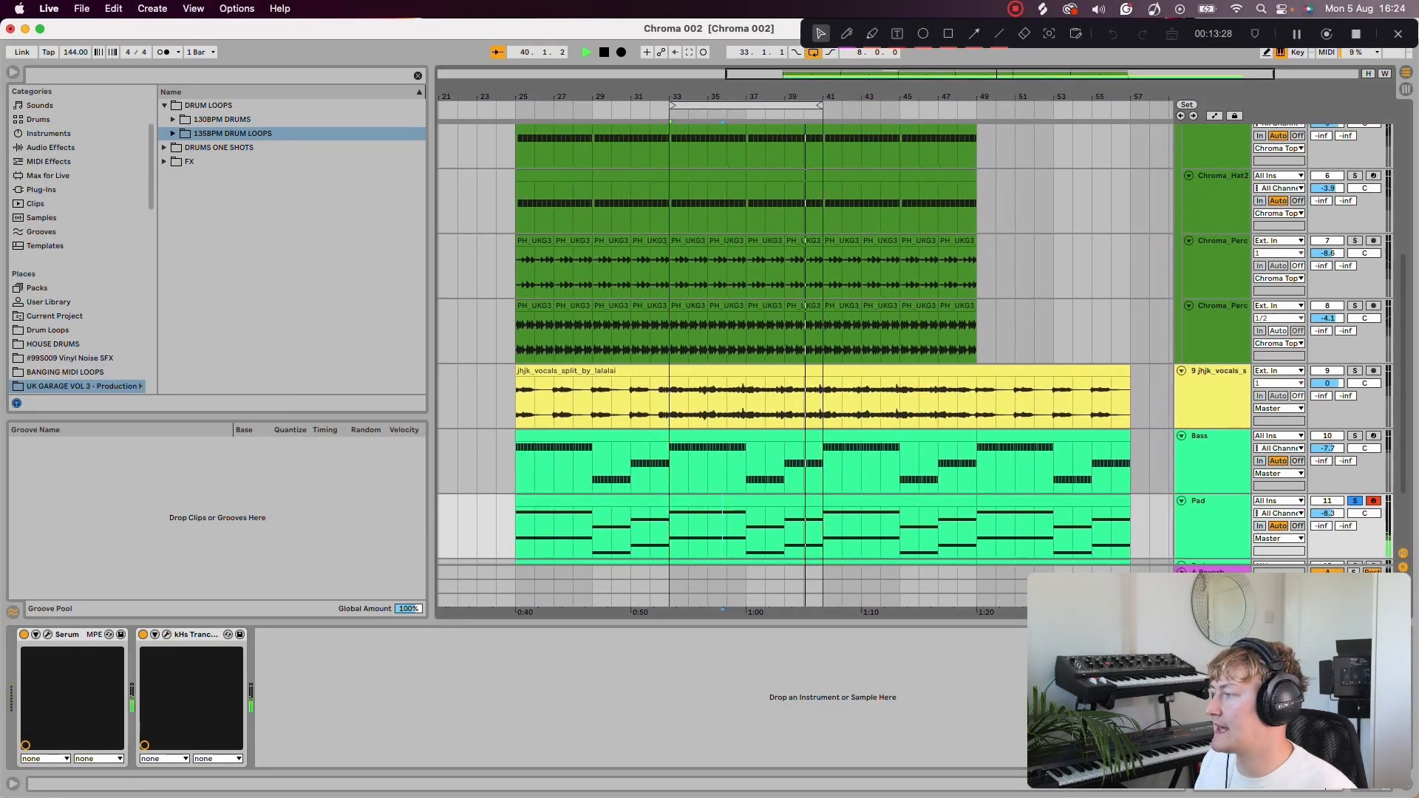
key("space")
scroll(805, 344, "down", 3)
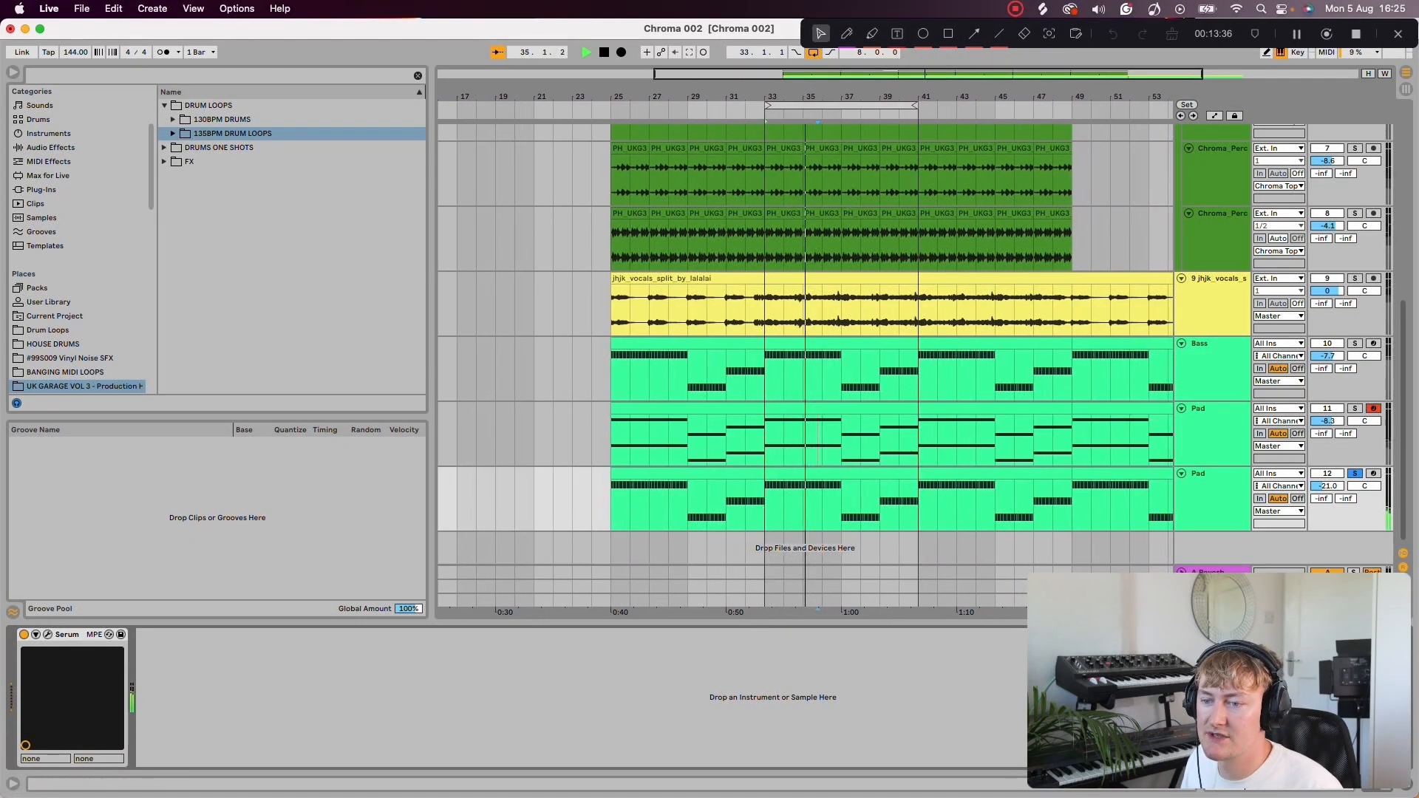
left_click(47, 635)
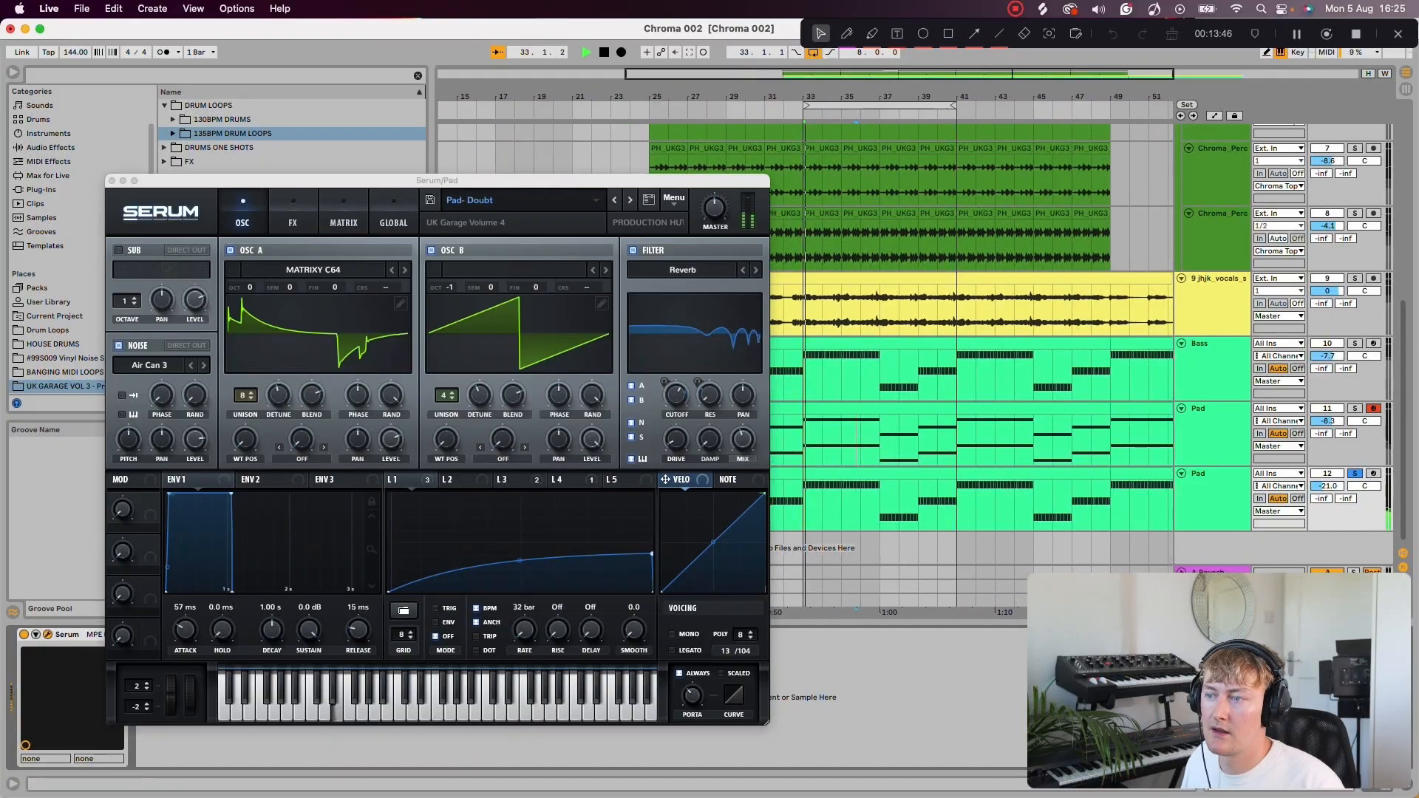
Step: View the shapes of LFO 2, LFO 3 and LFO 4 and examine LFO 4's modulation of the filter resonance
left_click(447, 479)
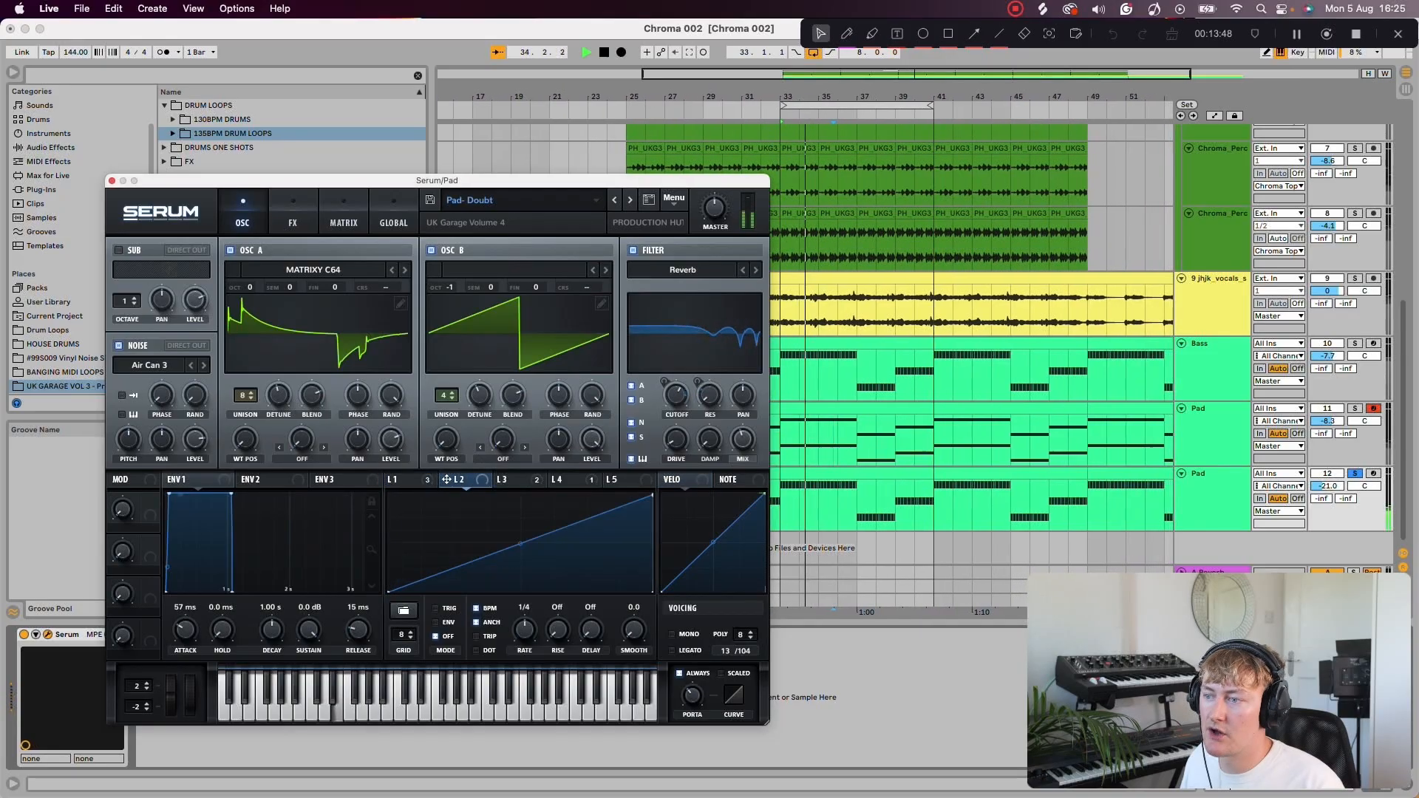
left_click(491, 479)
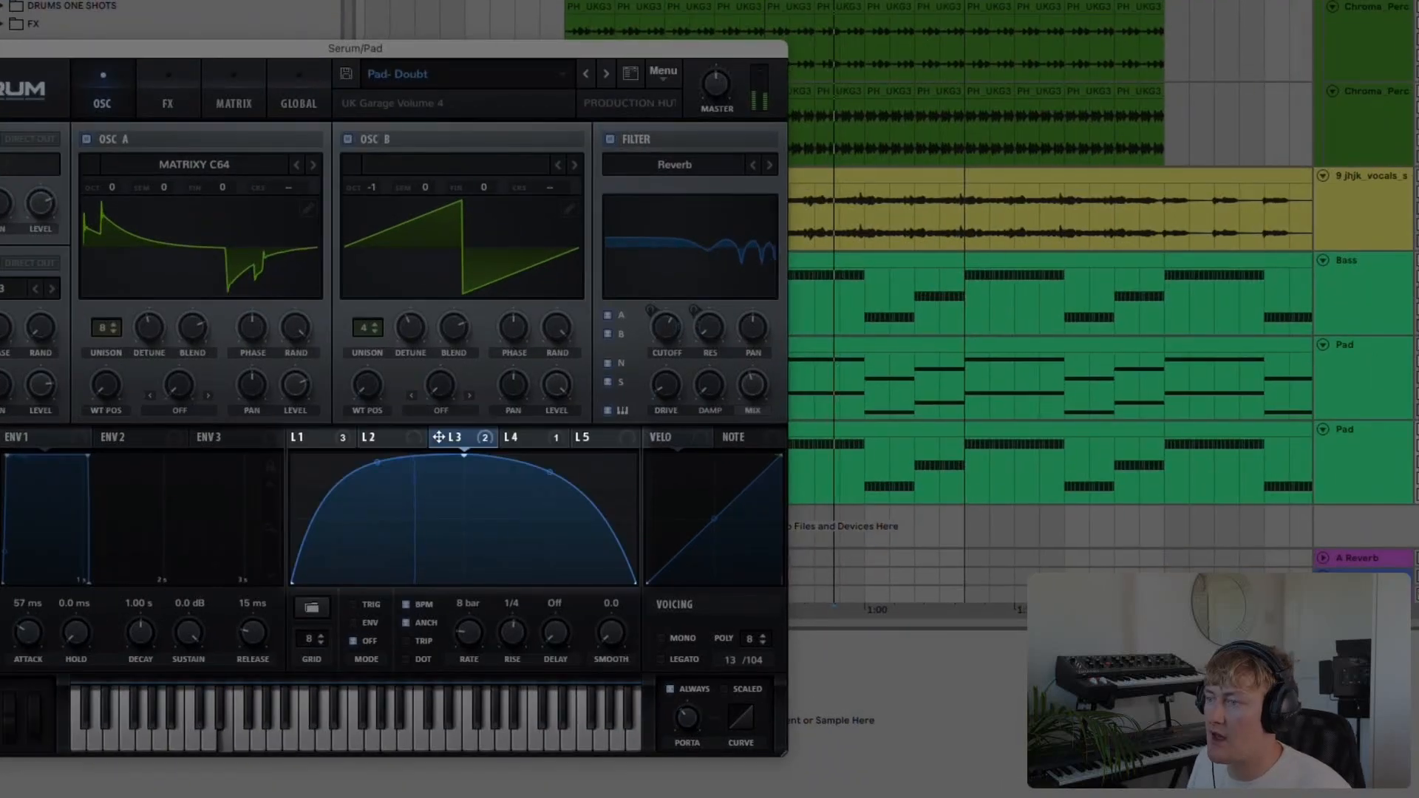
left_click(527, 437)
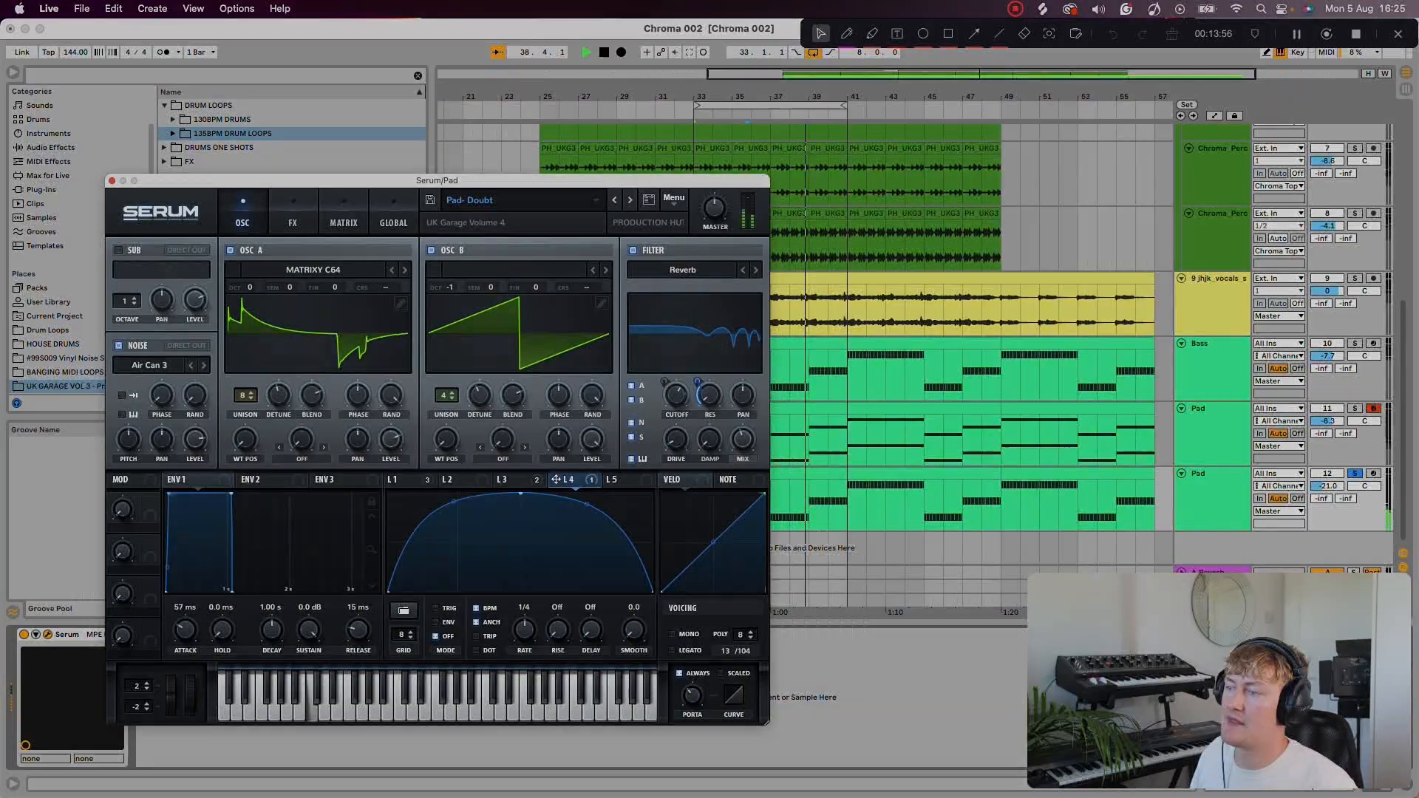
mouse_move(708, 394)
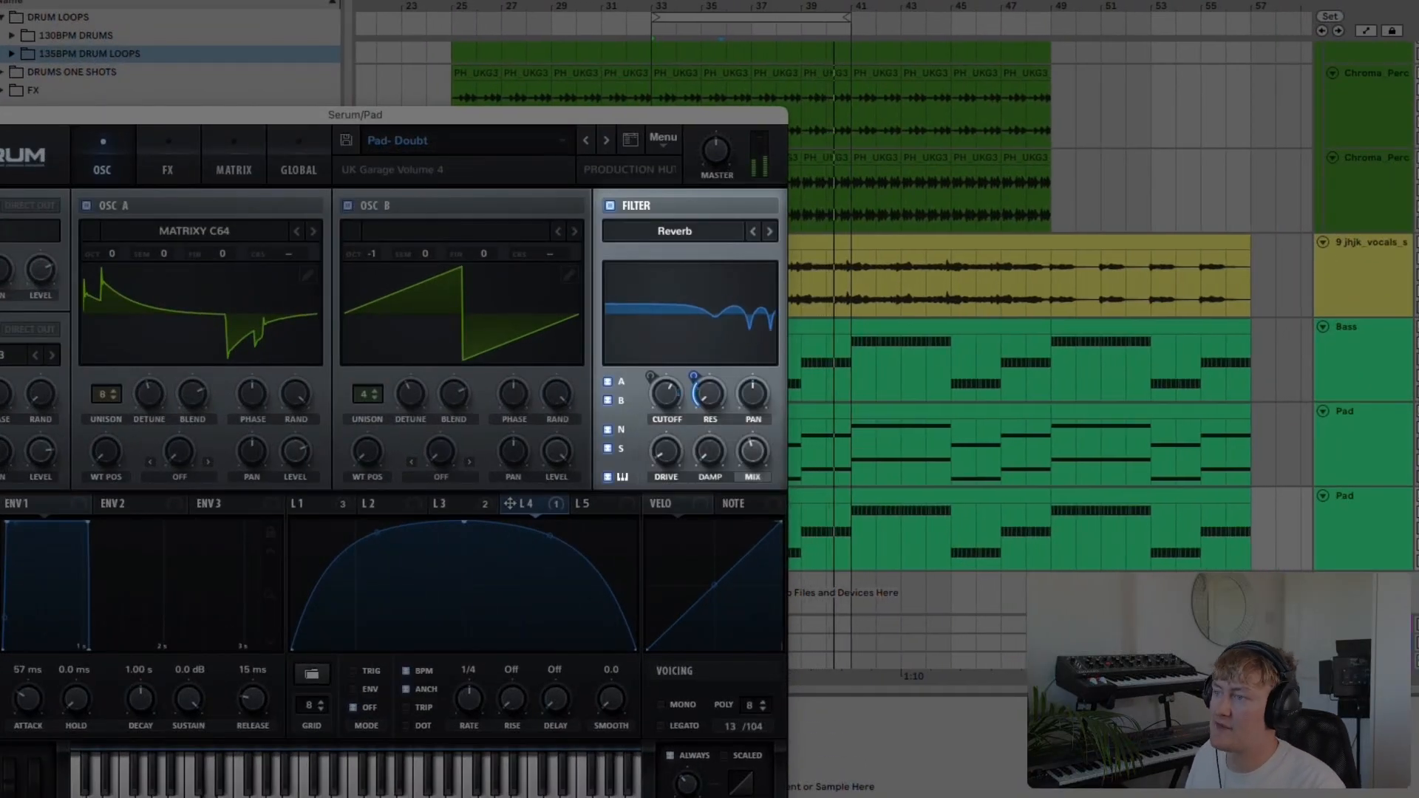
Step: Switch Serum's filter type to MG Low 6 and return it to Reverb from the Misc category
left_click(675, 230)
left_click(783, 255)
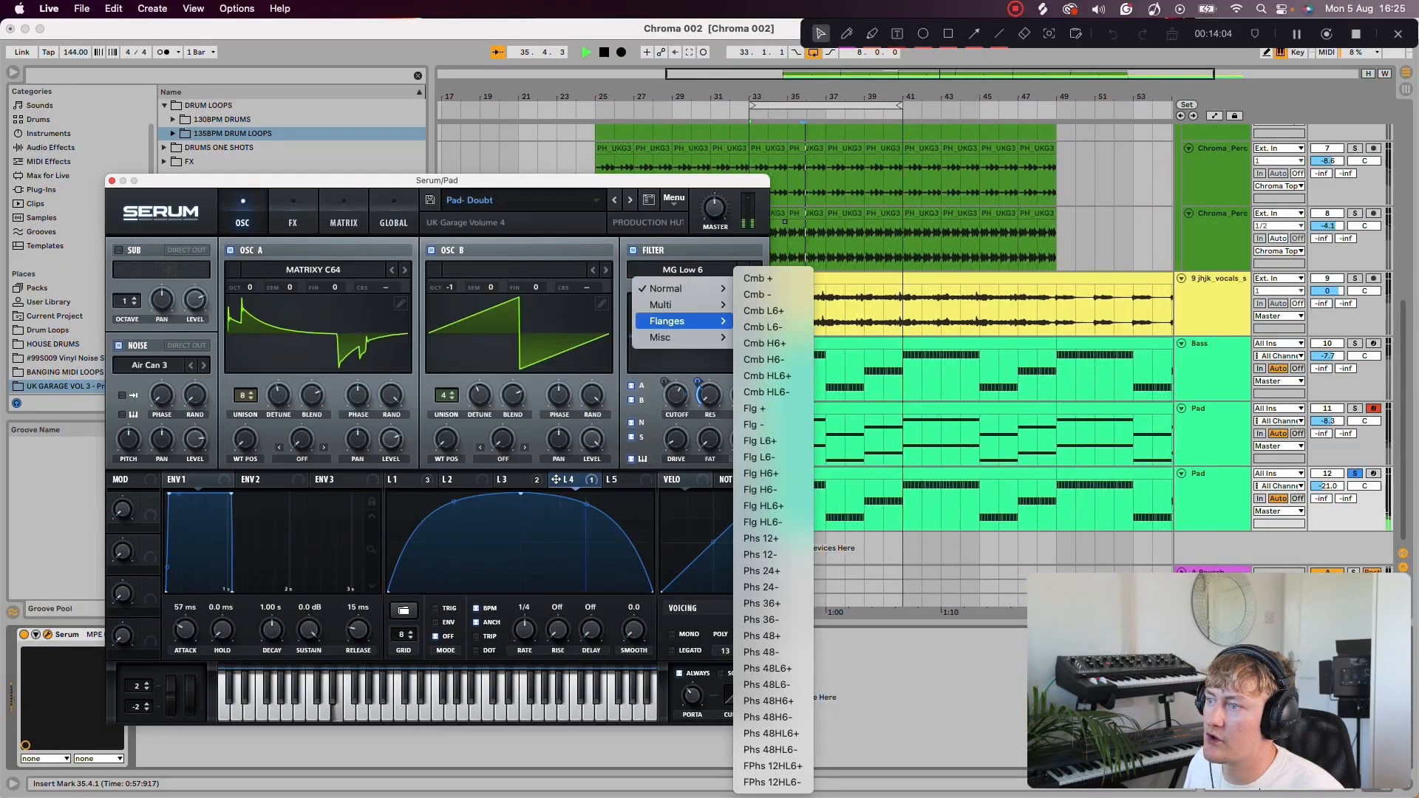
mouse_move(680, 337)
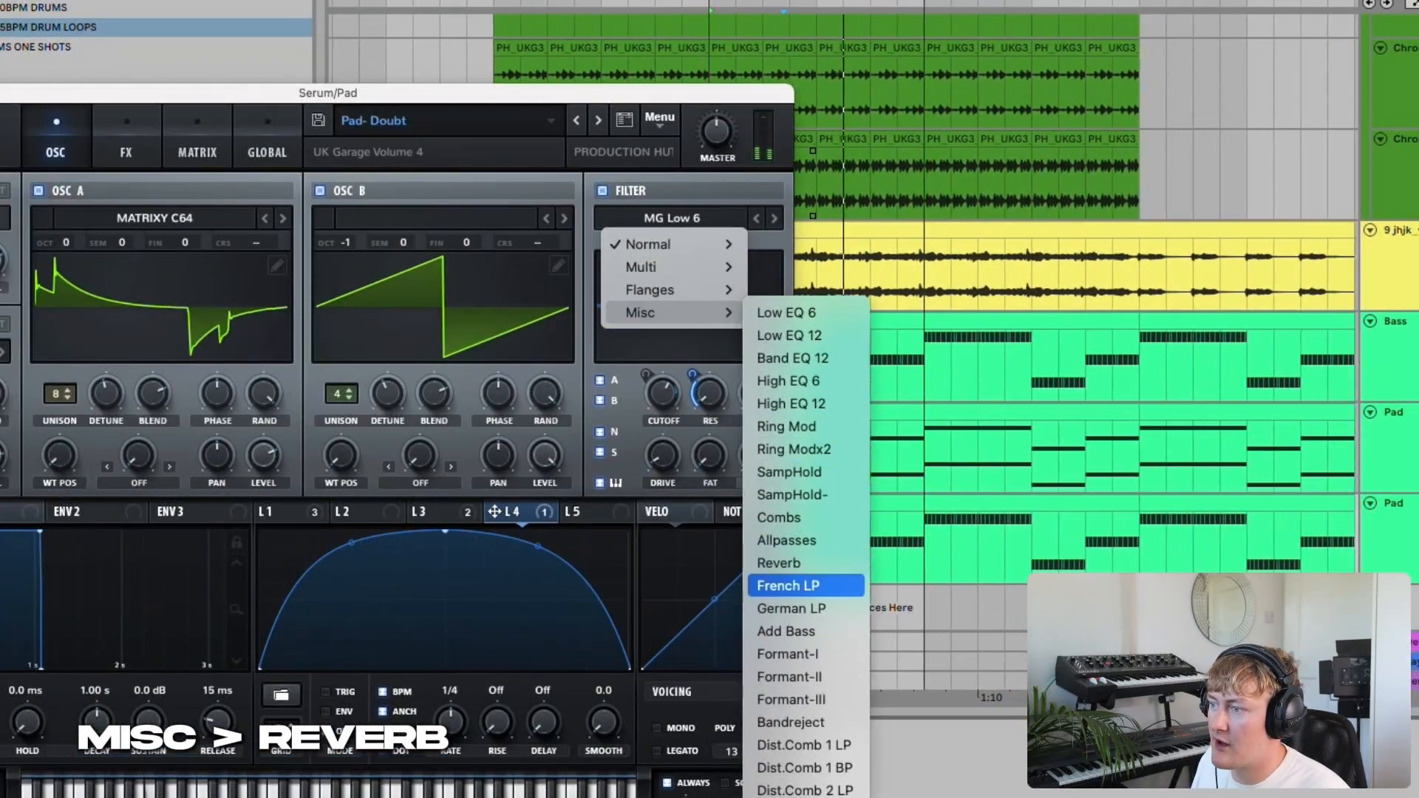
left_click(778, 563)
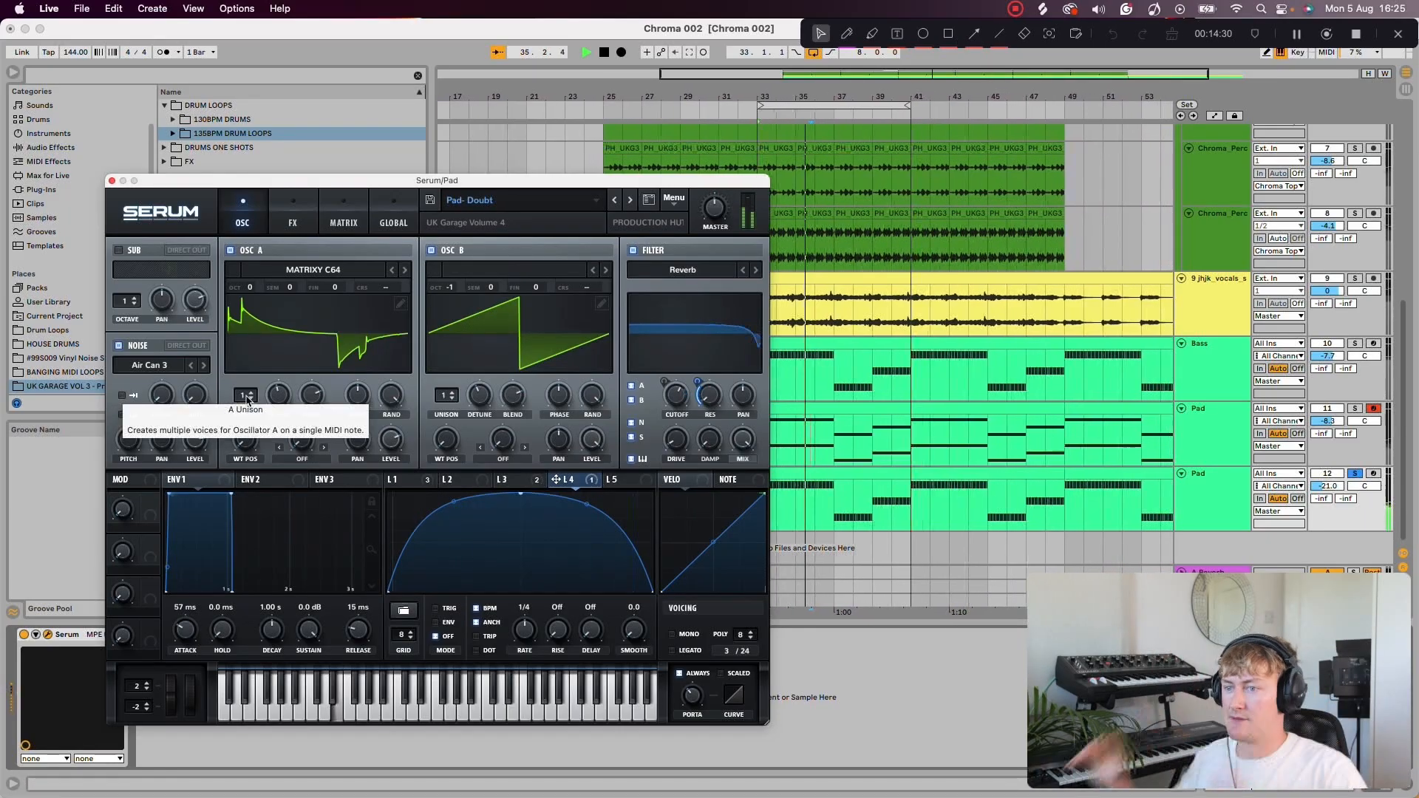
Step: Set the unison to 4 voices on both oscillator A and oscillator B
left_click_drag(246, 396, 245, 354)
left_click_drag(444, 395, 444, 390)
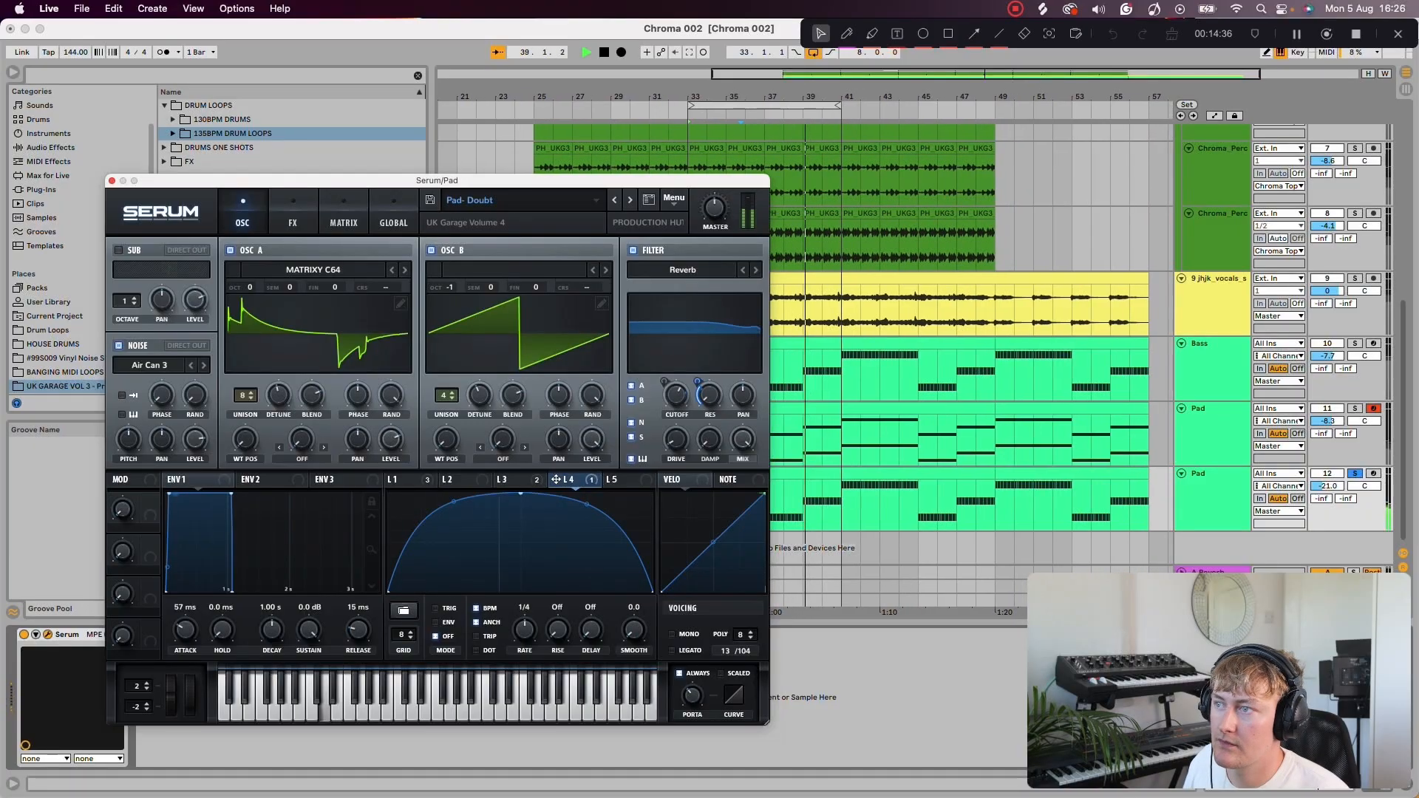
left_click_drag(246, 396, 245, 405)
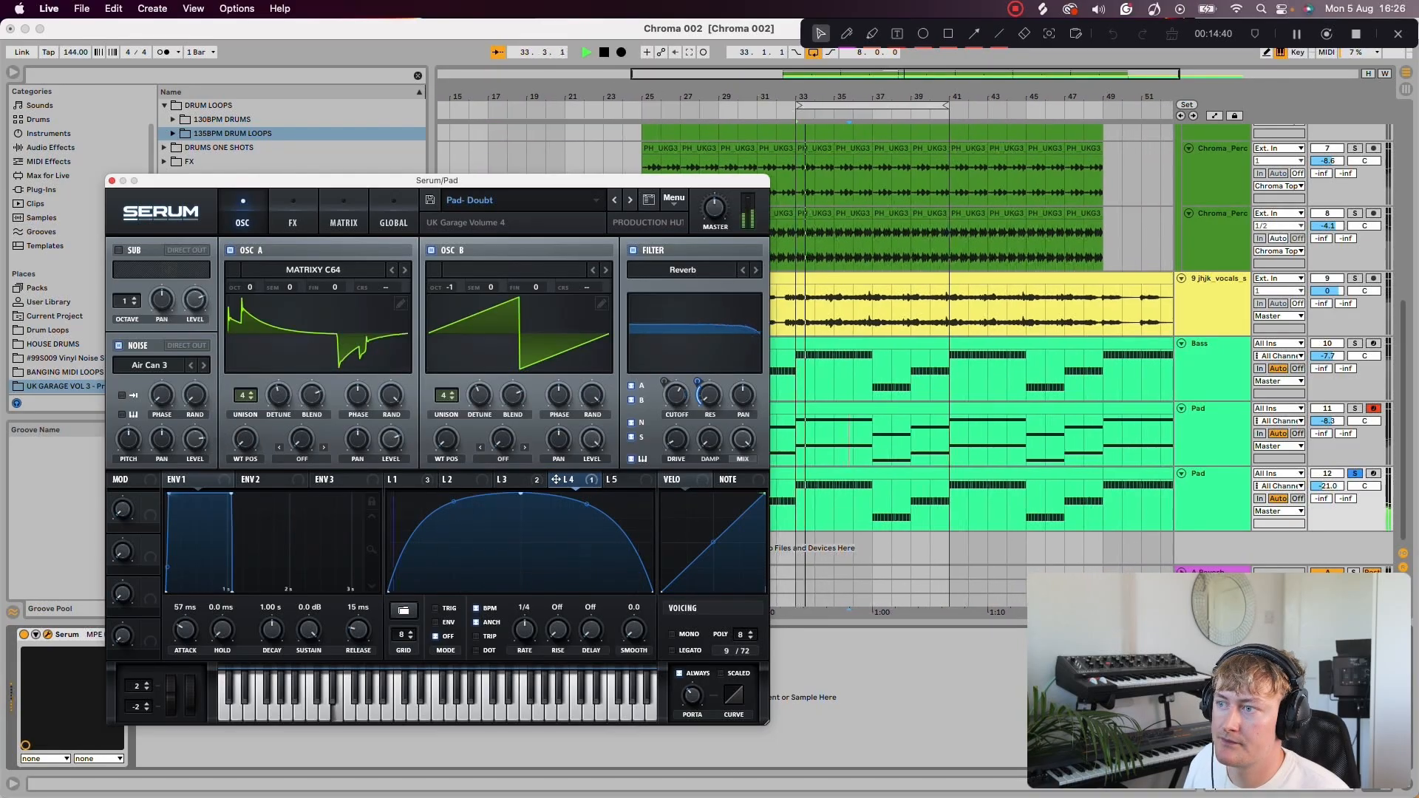
Step: Show the second pad's Serum effects and check the mix amount of the Dimension effect
left_click(293, 212)
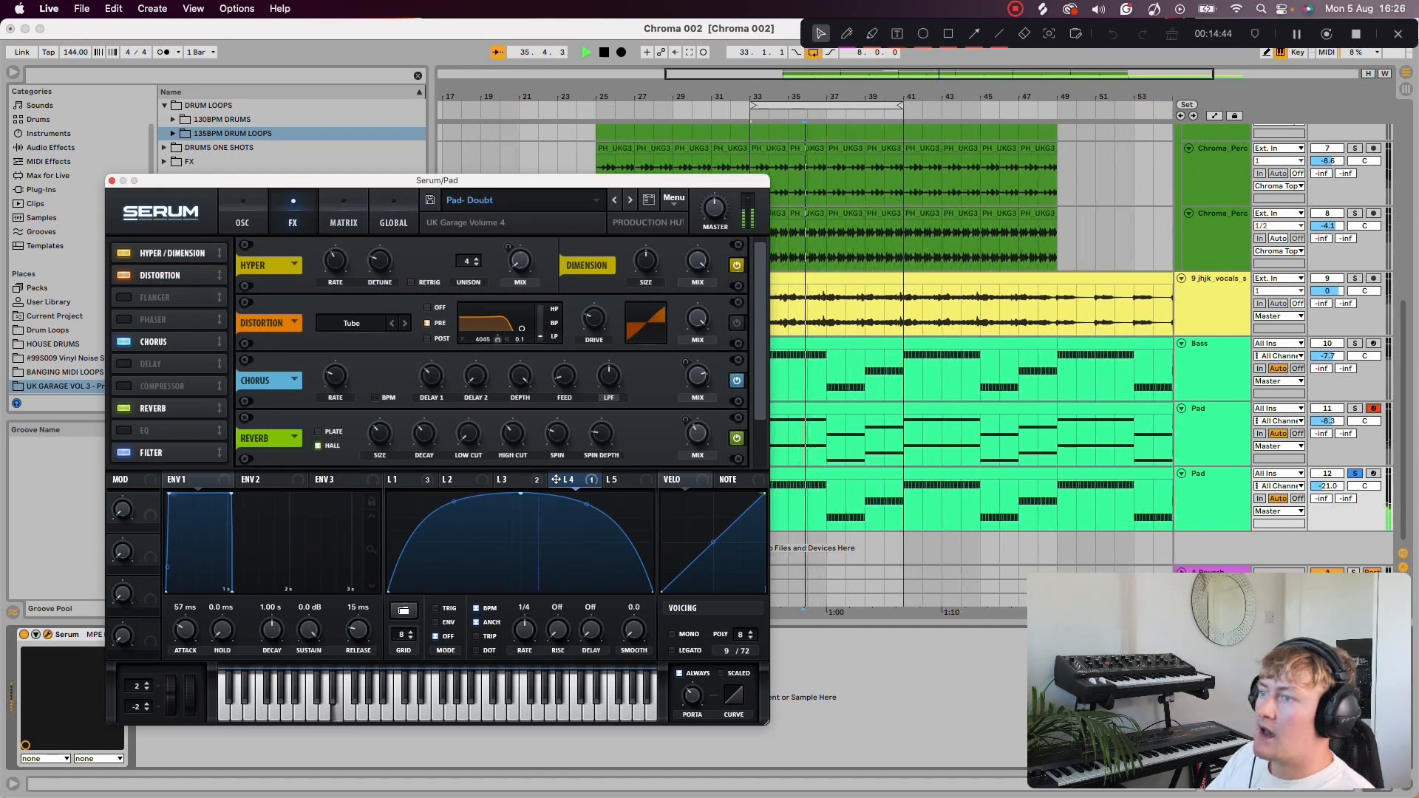
mouse_move(697, 261)
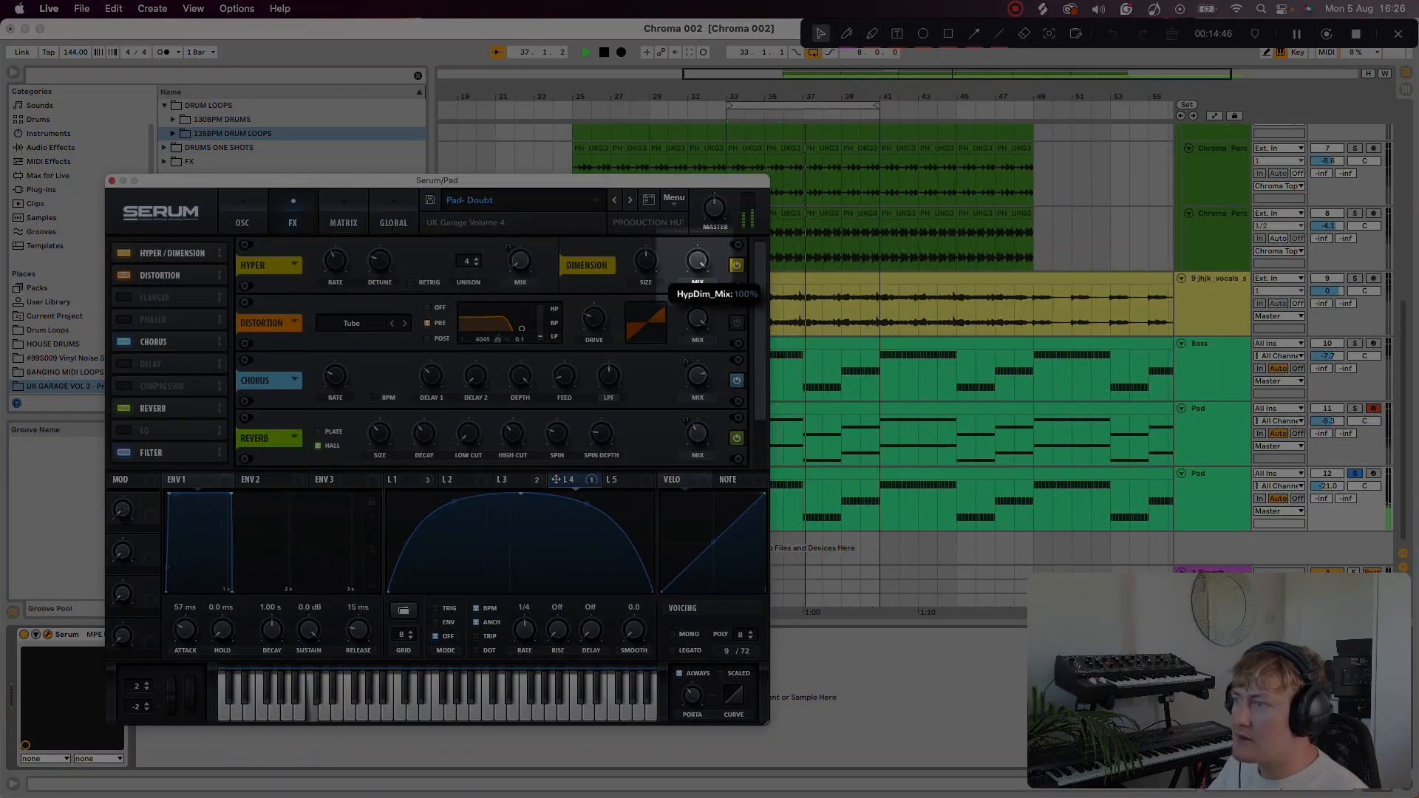